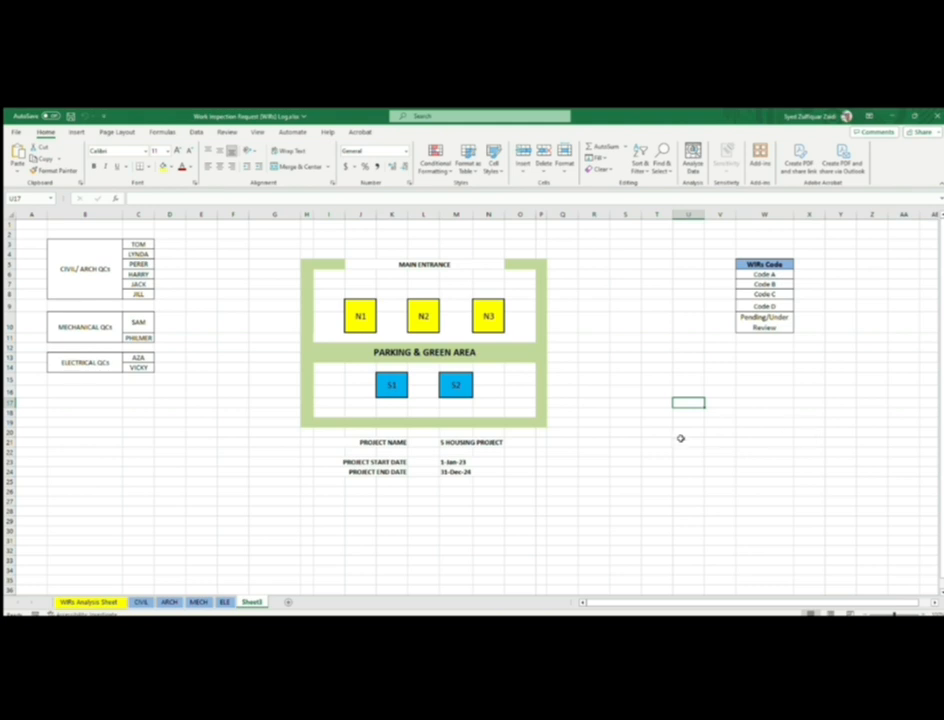
Examine the site layout plan, including blocks N1, N2 and N3 and blocks S1 and S2.
ctrl+scroll(679, 438, up, 3)
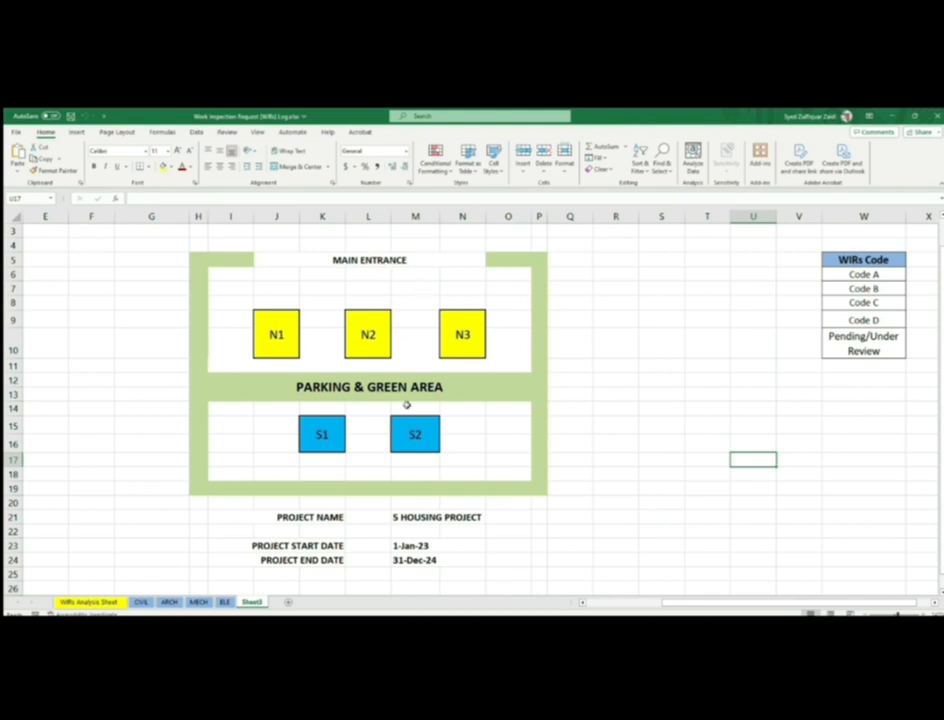
click(278, 337)
click(379, 337)
click(447, 337)
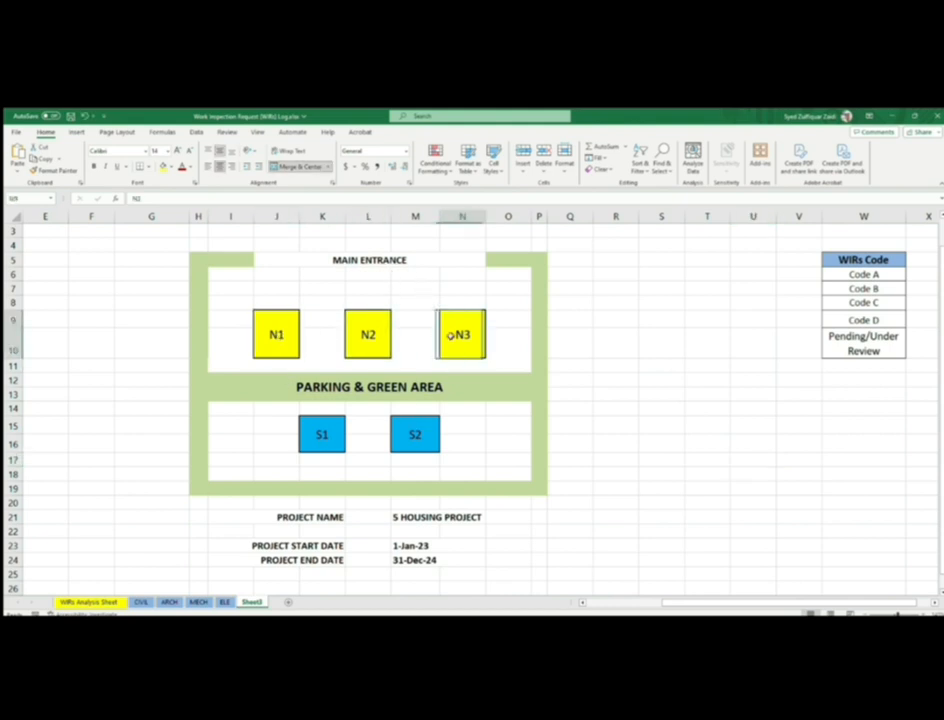
click(278, 334)
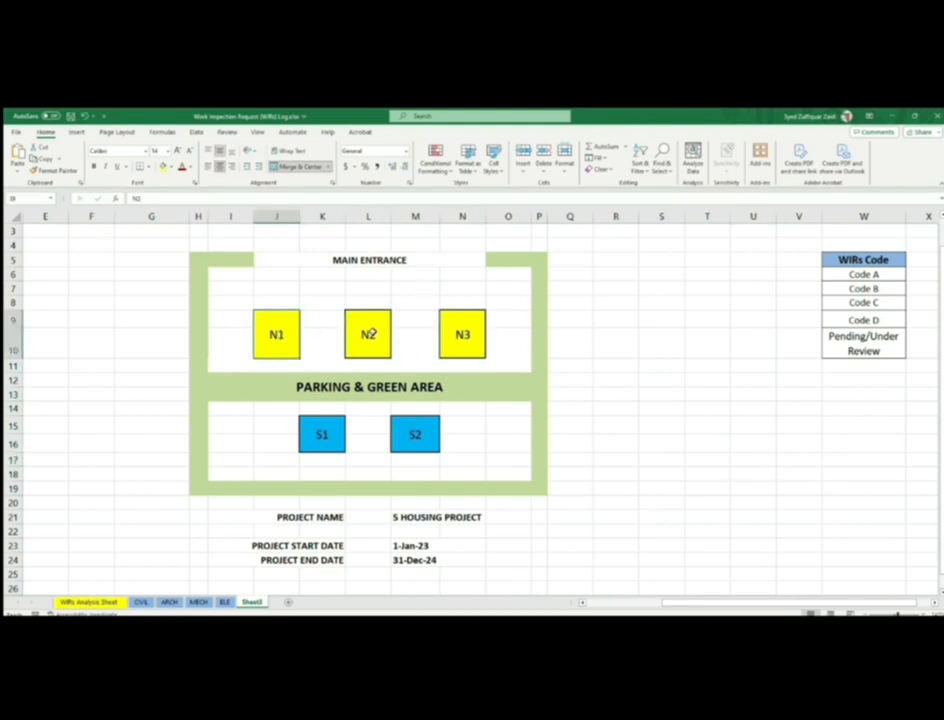
ctrl+click(369, 332)
ctrl+click(464, 335)
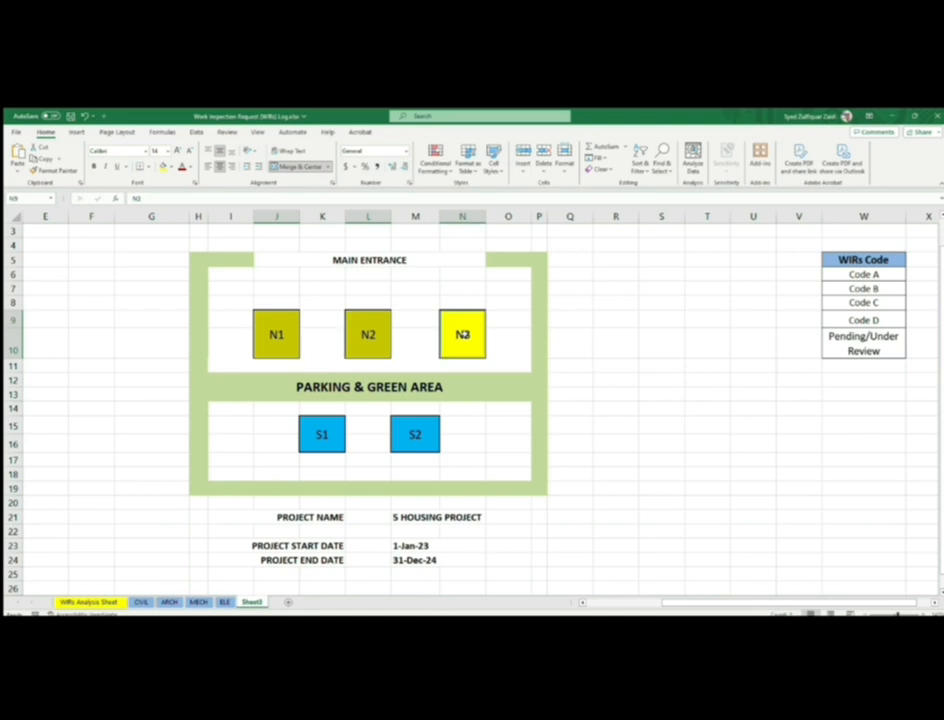
click(343, 431)
click(419, 432)
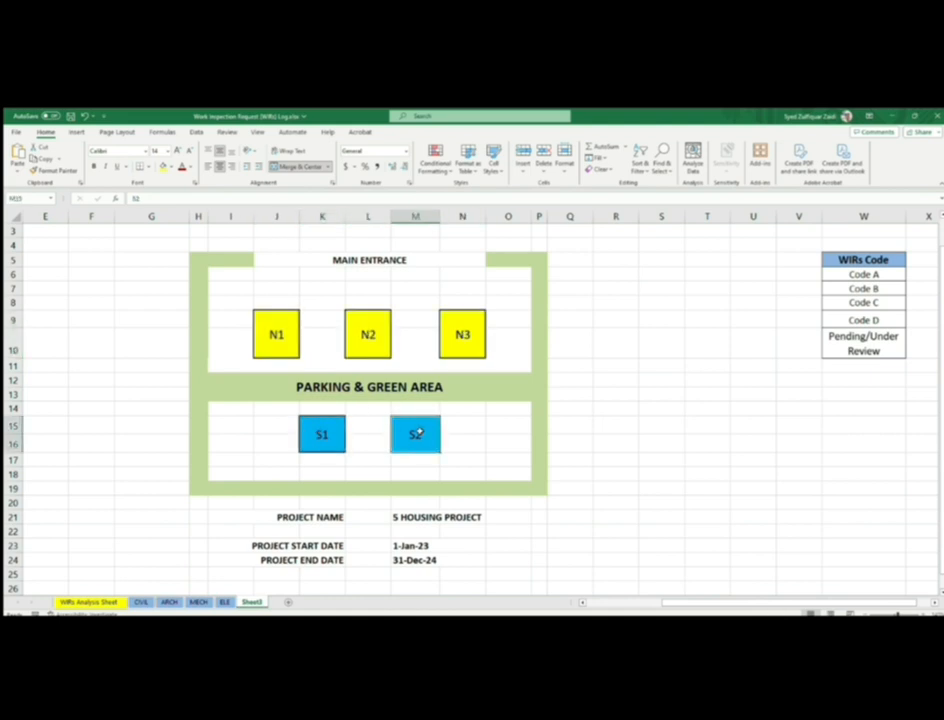
drag(179, 241, 588, 500)
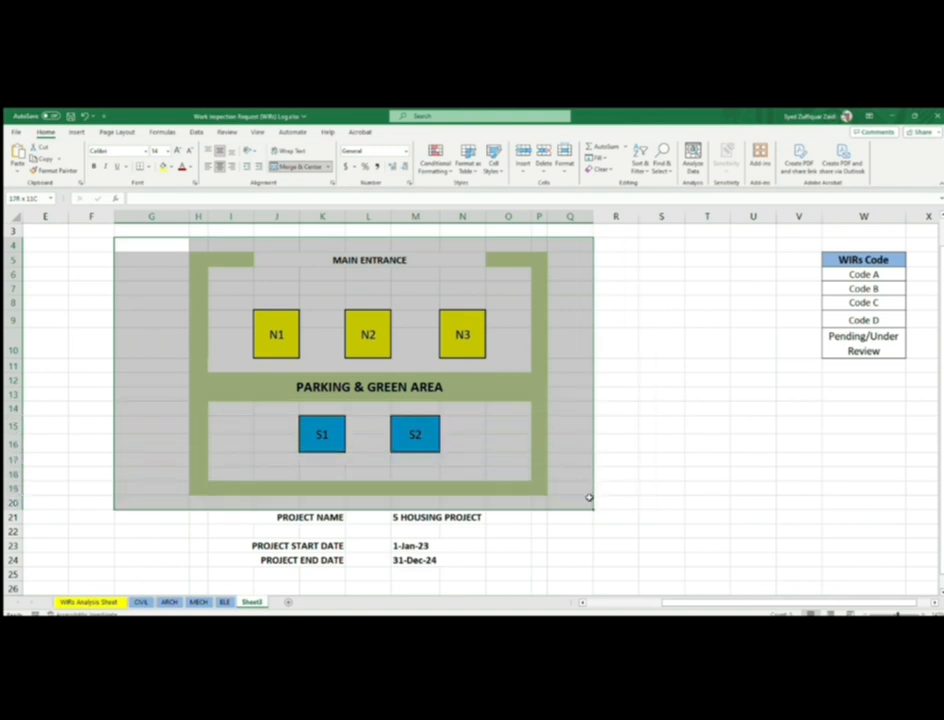
click(675, 406)
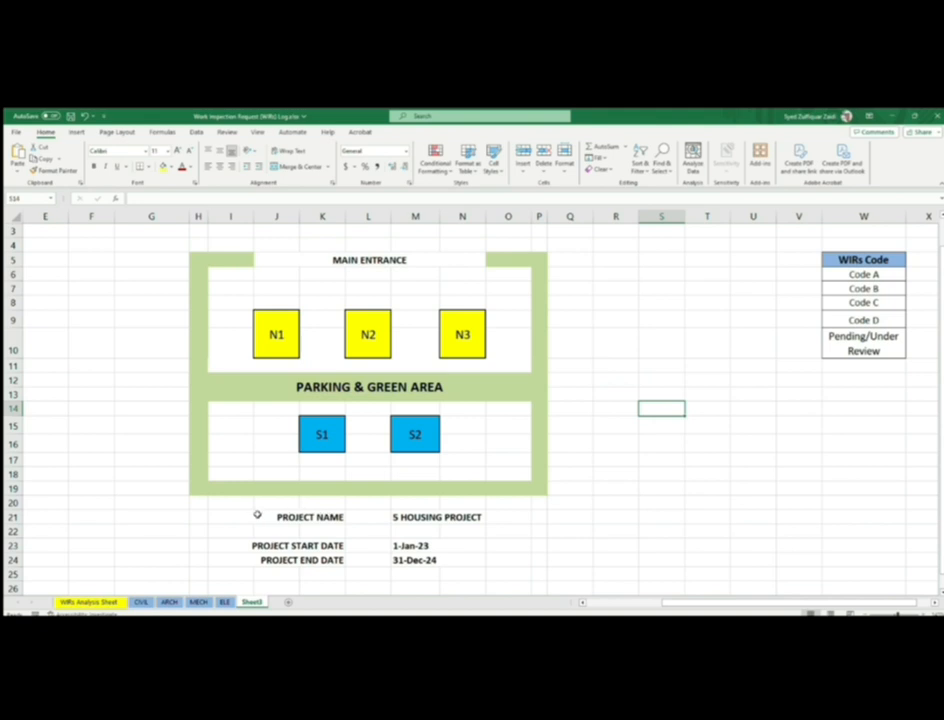
Review the project name, project start date and project end date beneath the site layout.
drag(245, 517, 458, 517)
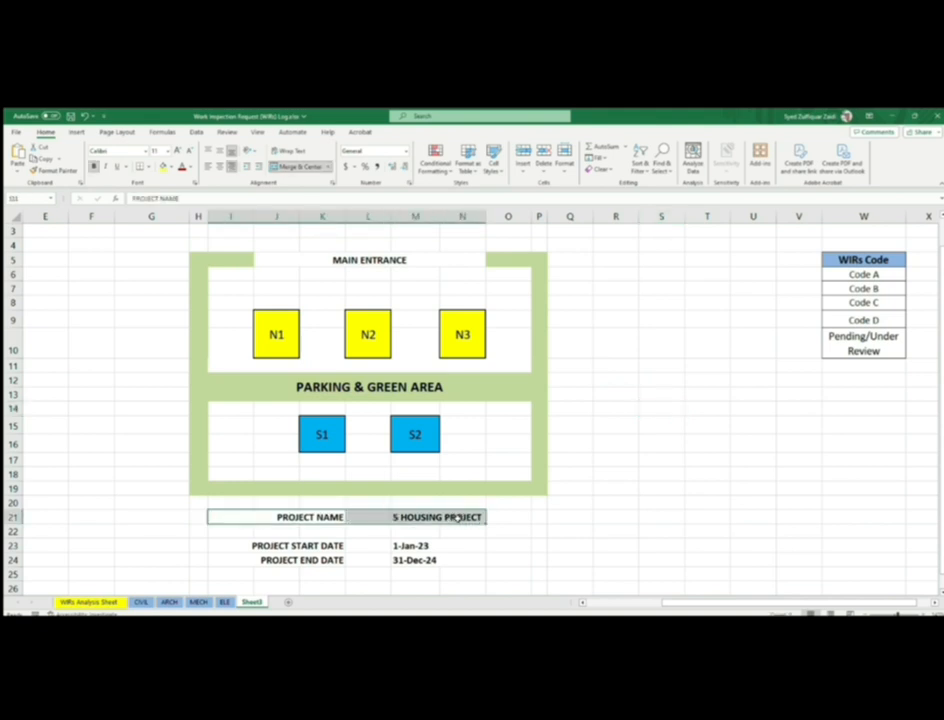
click(601, 516)
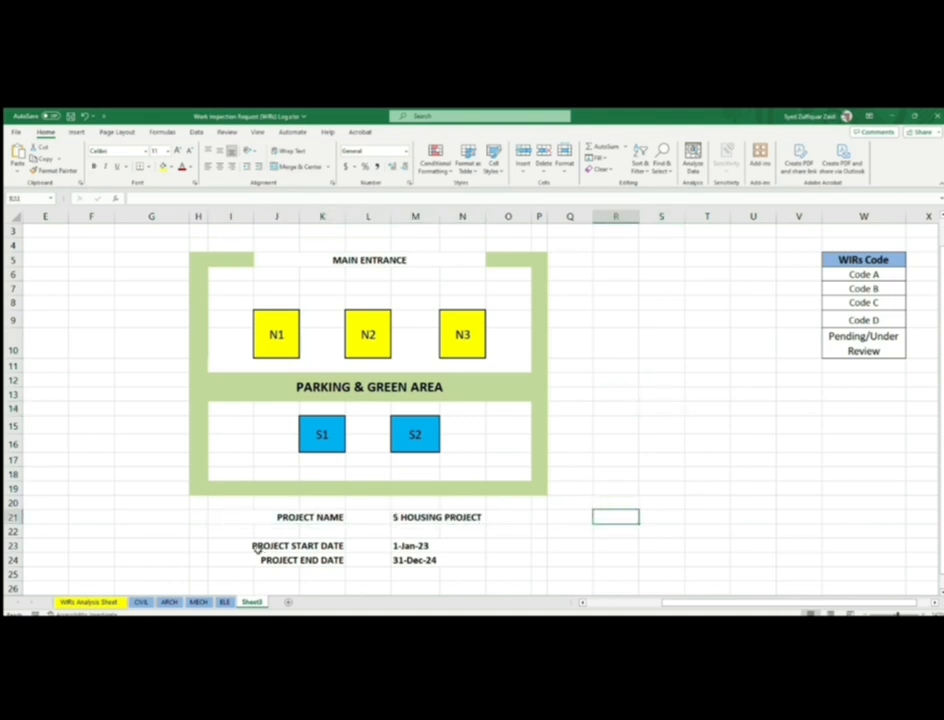
drag(256, 548, 470, 546)
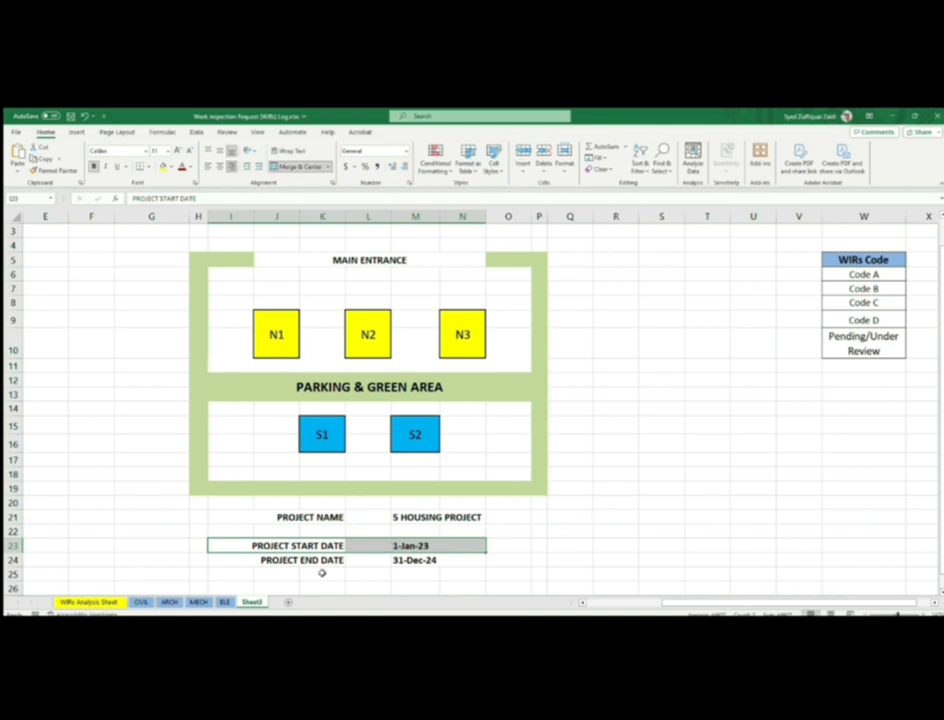
drag(255, 561, 470, 560)
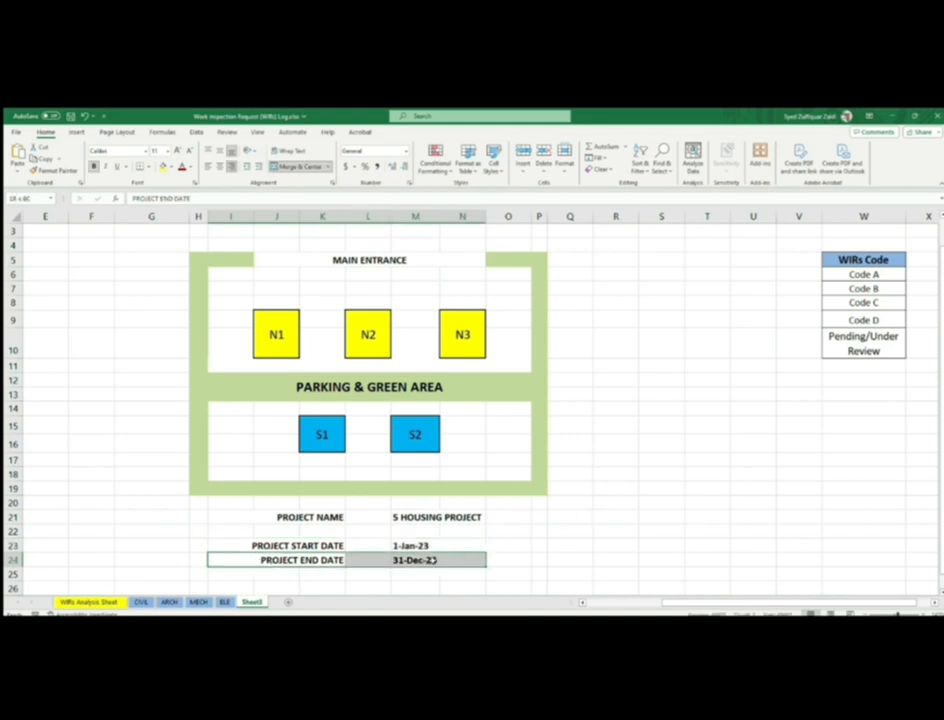
click(642, 502)
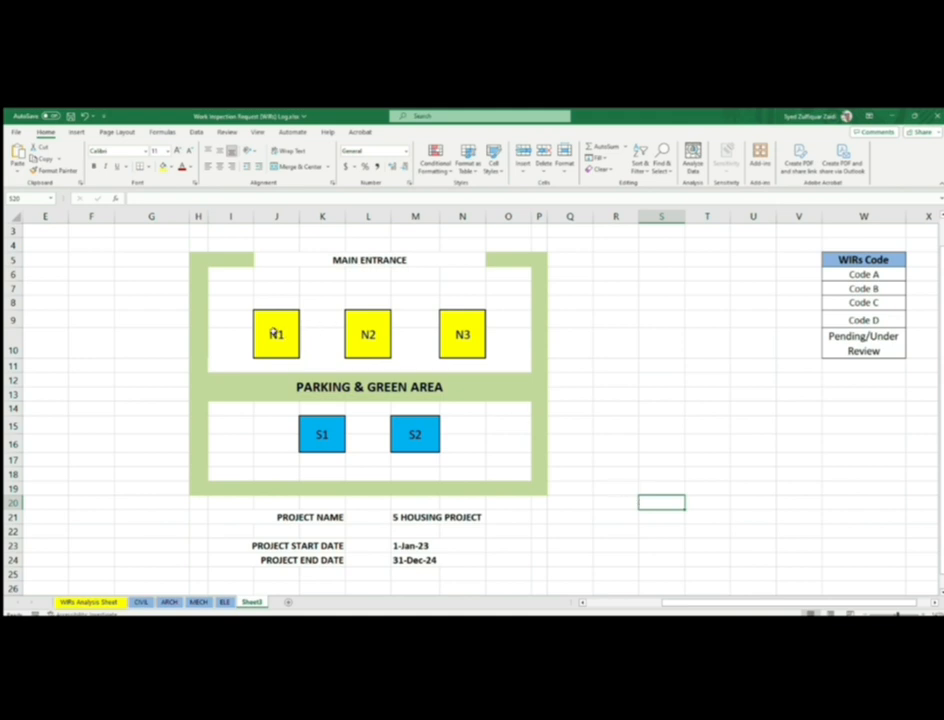
Examine all five housing blocks together with the PARKING & GREEN AREA band and the overall site boundary.
ctrl+click(274, 331)
ctrl+click(369, 330)
ctrl+click(441, 332)
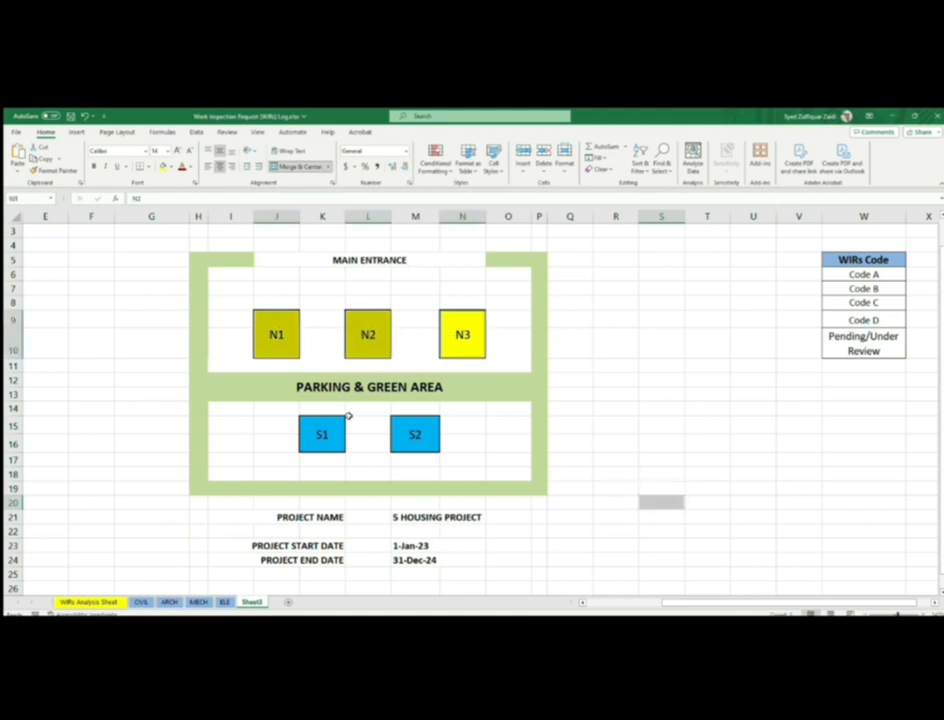
ctrl+click(324, 427)
ctrl+click(415, 430)
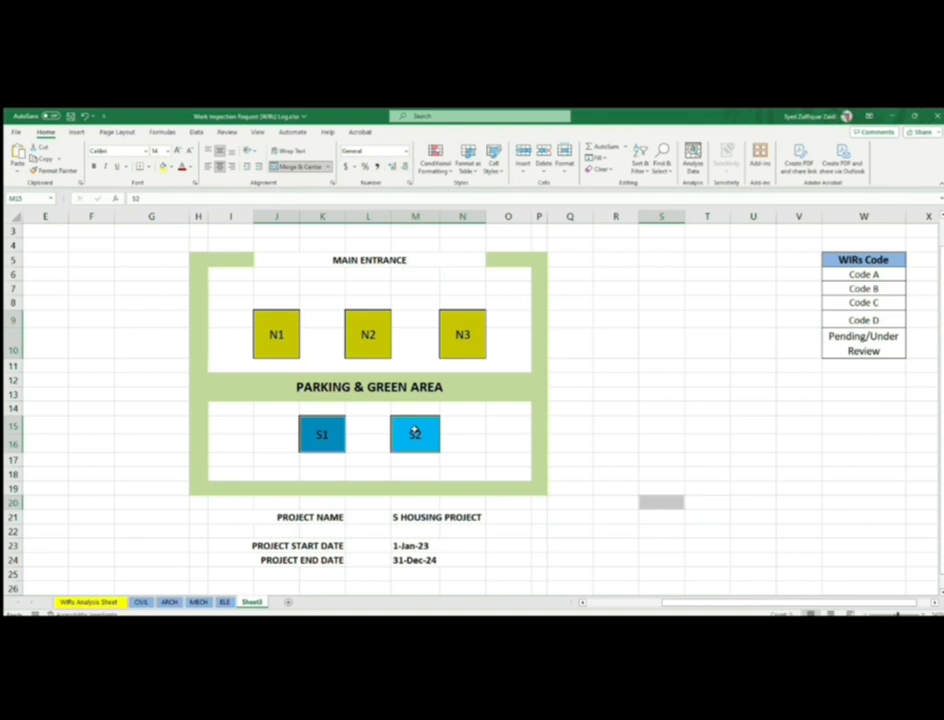
ctrl+click(273, 386)
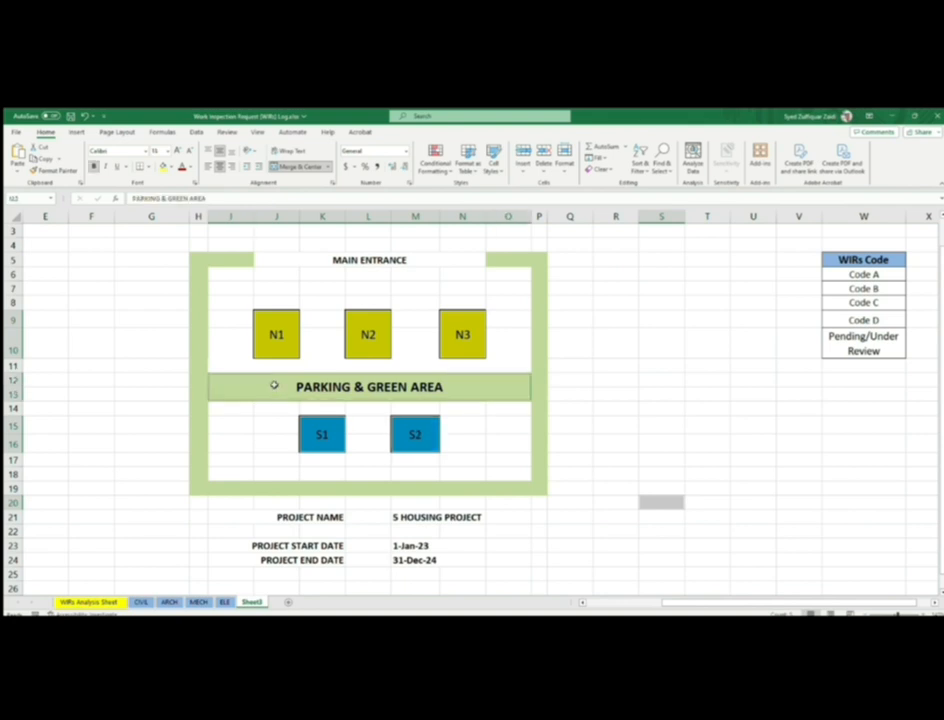
click(616, 407)
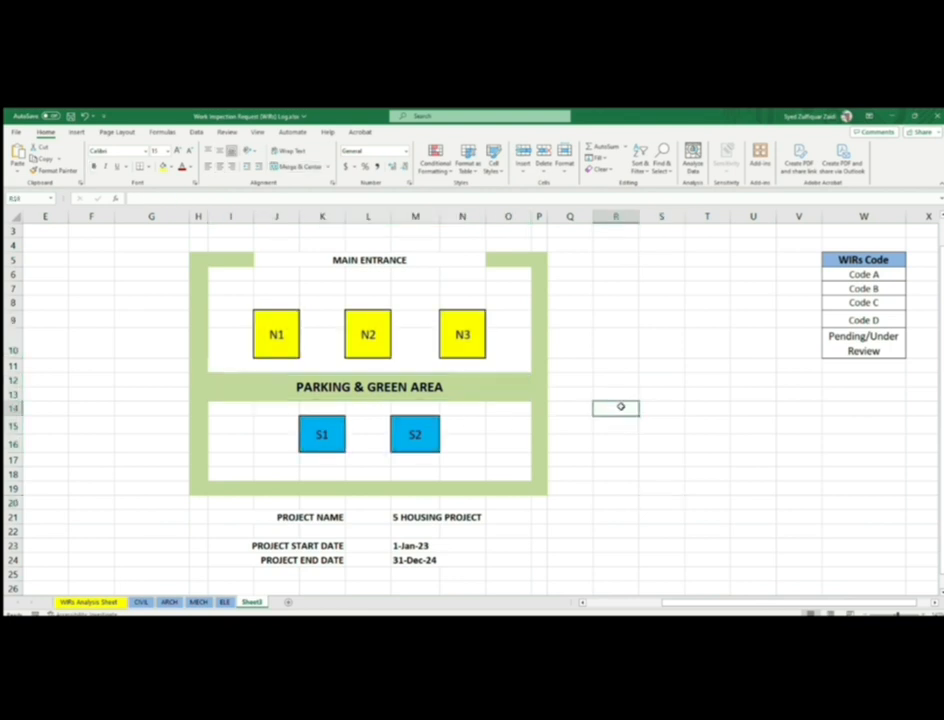
mouse_move(175, 245)
mouse_down()
mouse_move(499, 392)
mouse_move(585, 507)
mouse_up()
click(644, 506)
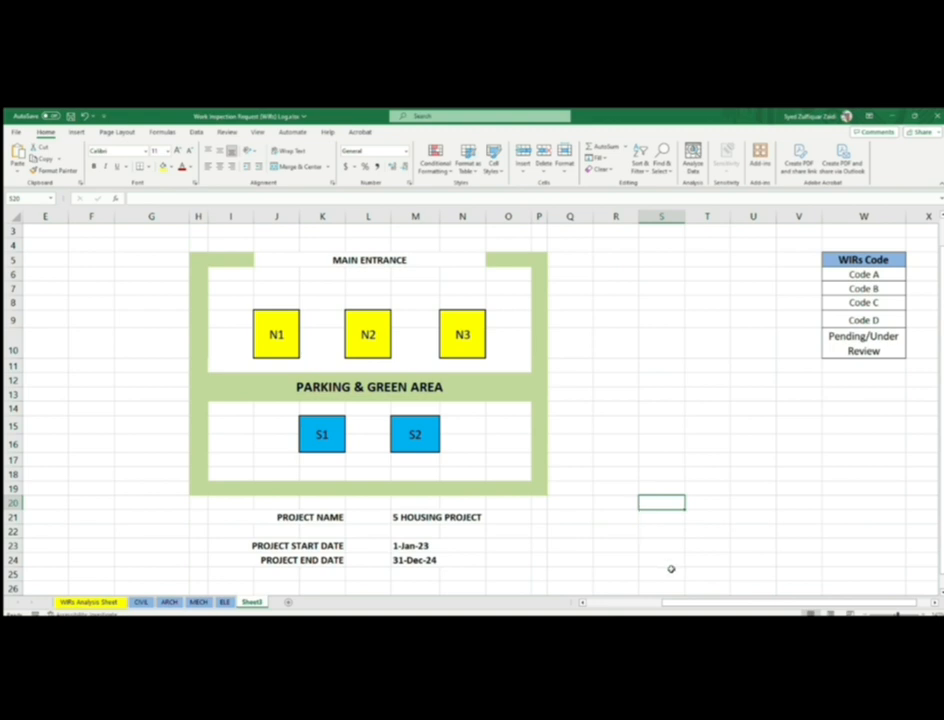
Review the QC staff tables, focusing on the CIVIL/ ARCH QCs group and its assigned names.
scroll(670, 568, left, 3)
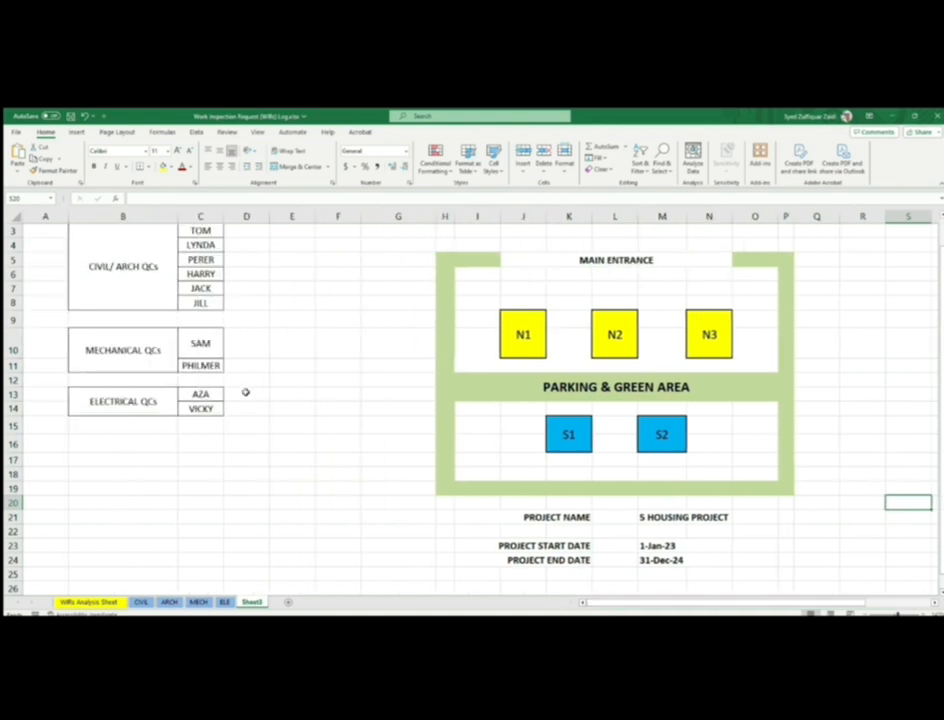
scroll(246, 392, up, 1)
drag(62, 234, 250, 467)
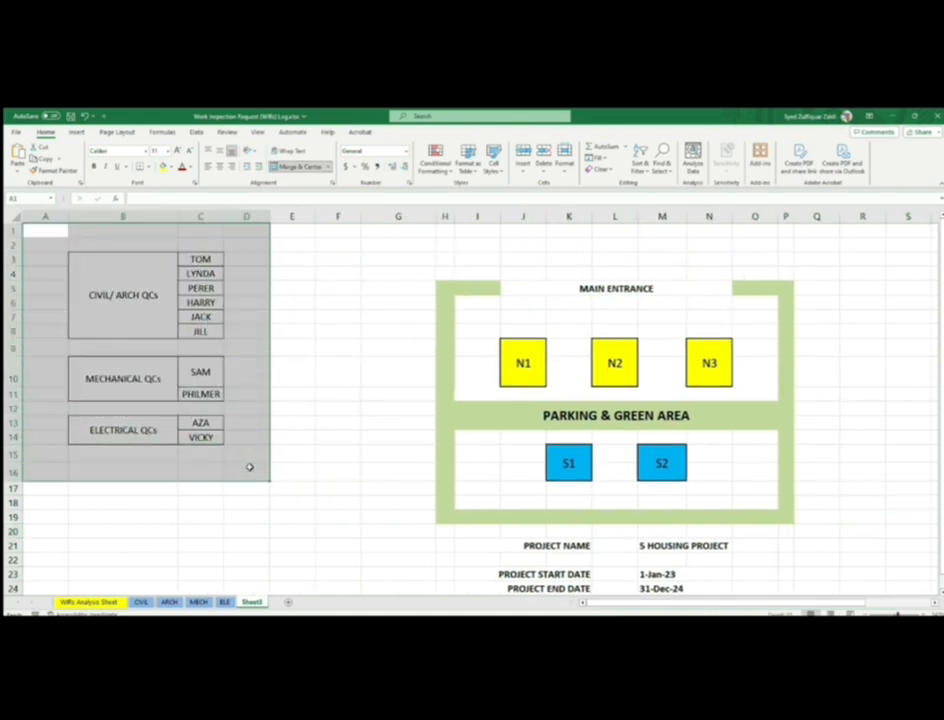
click(327, 342)
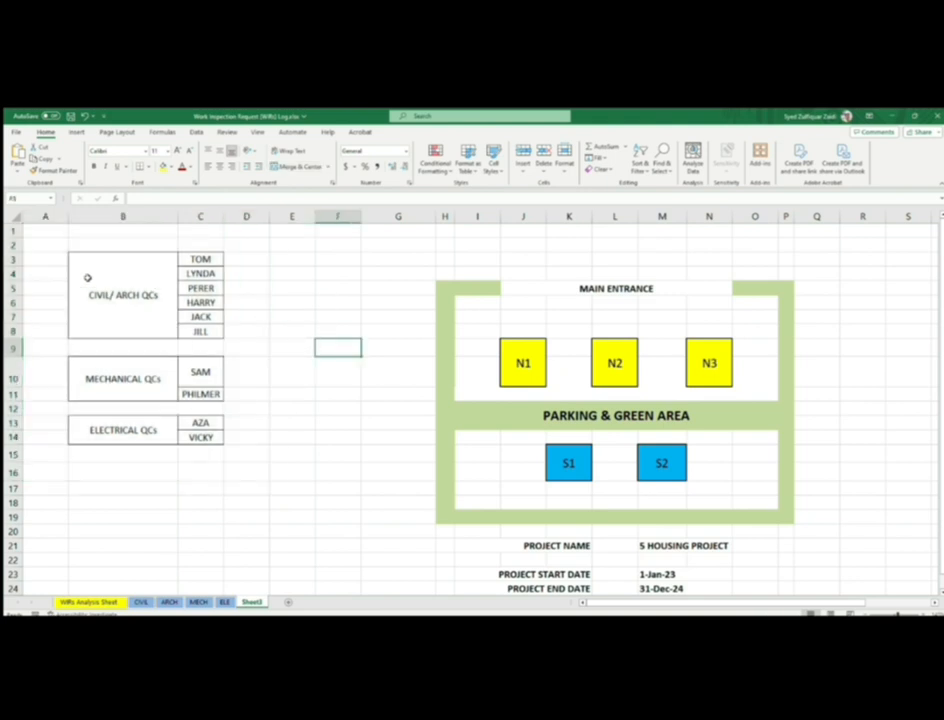
drag(76, 256, 205, 275)
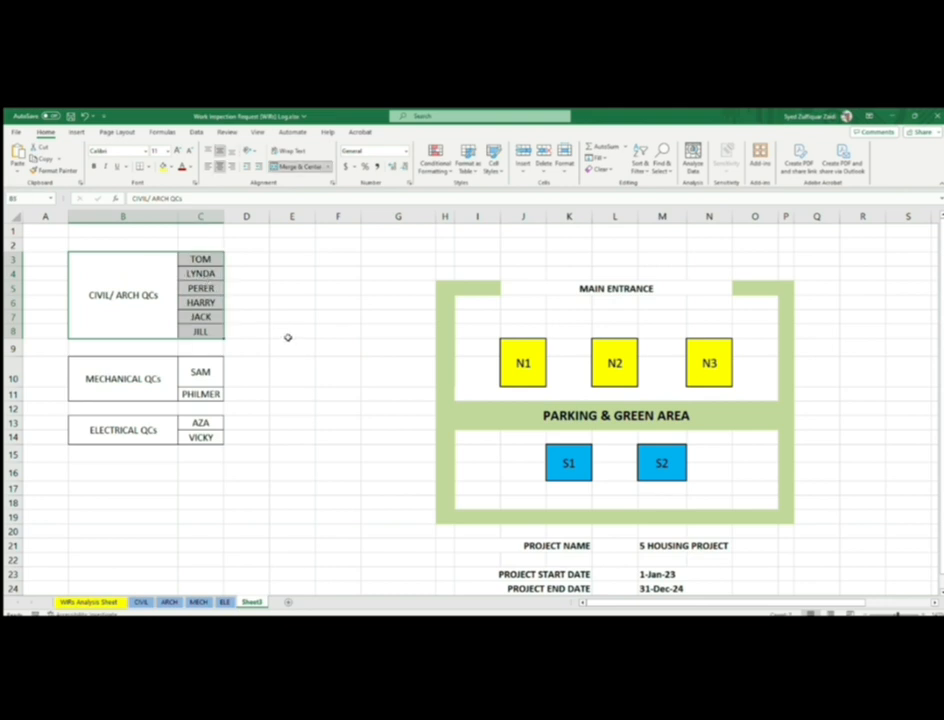
drag(88, 260, 184, 301)
drag(213, 258, 205, 328)
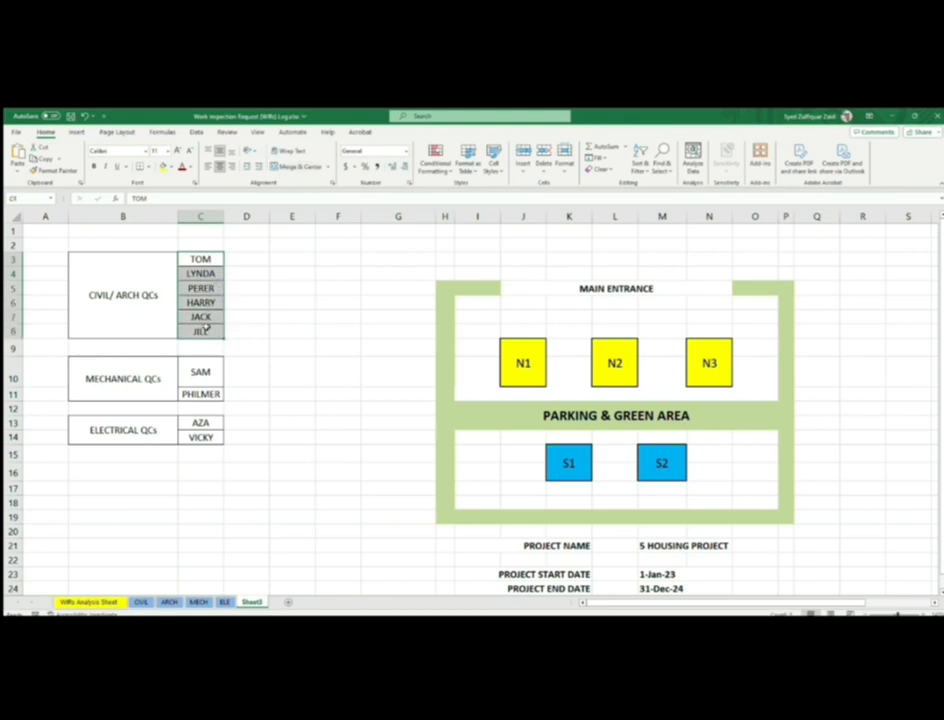
drag(93, 276, 186, 296)
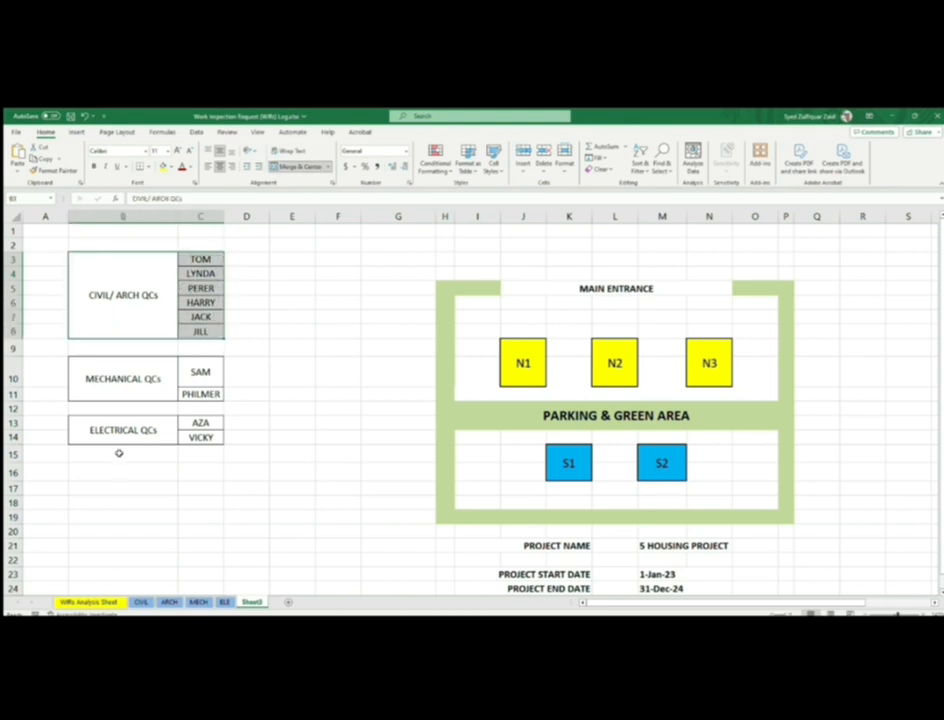
Review the MECHANICAL QCs and ELECTRICAL QCs groups with their assigned names, ending with the full QC staff list.
click(88, 376)
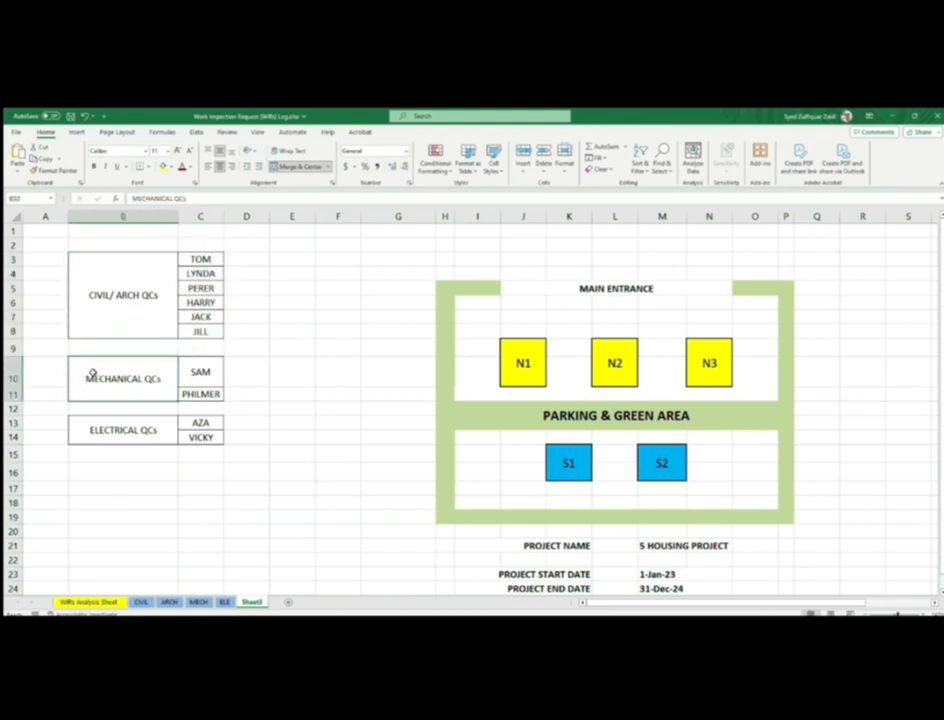
click(198, 393)
click(140, 380)
drag(140, 380, 183, 380)
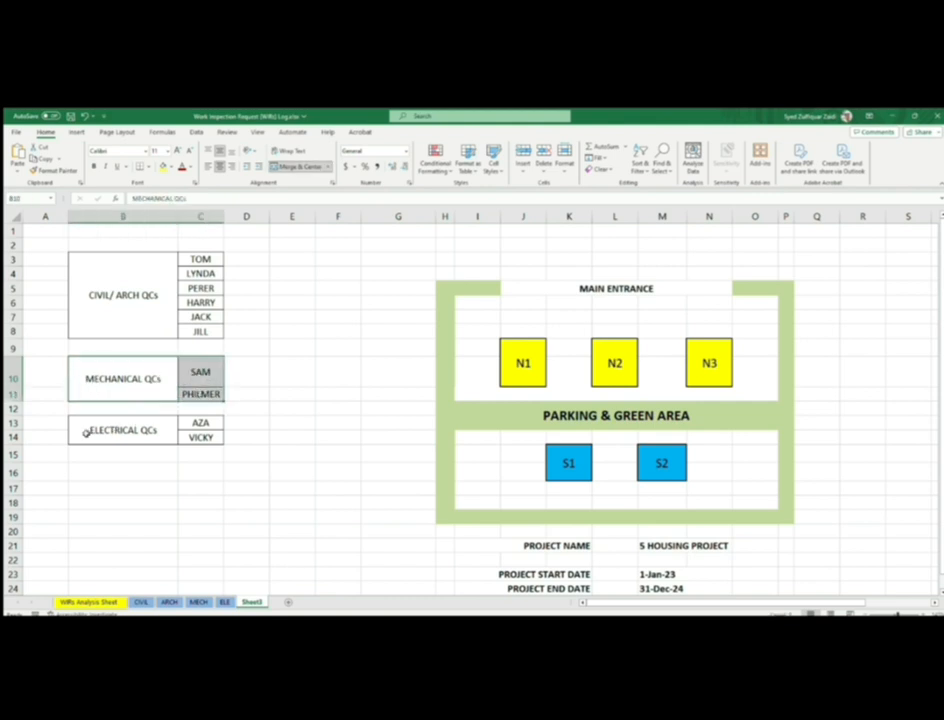
click(100, 430)
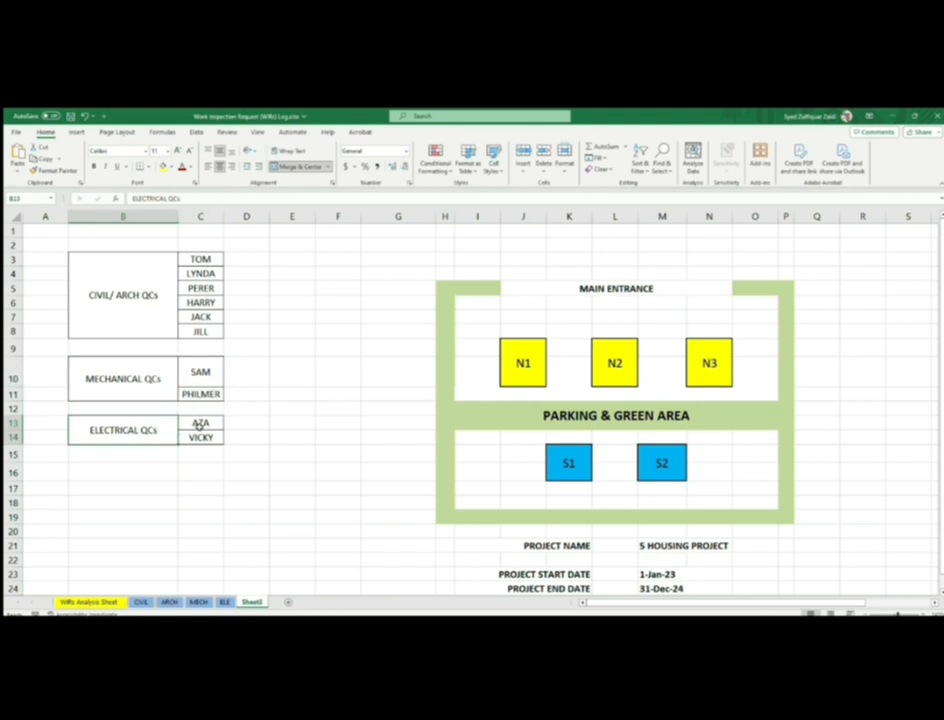
drag(201, 422, 201, 437)
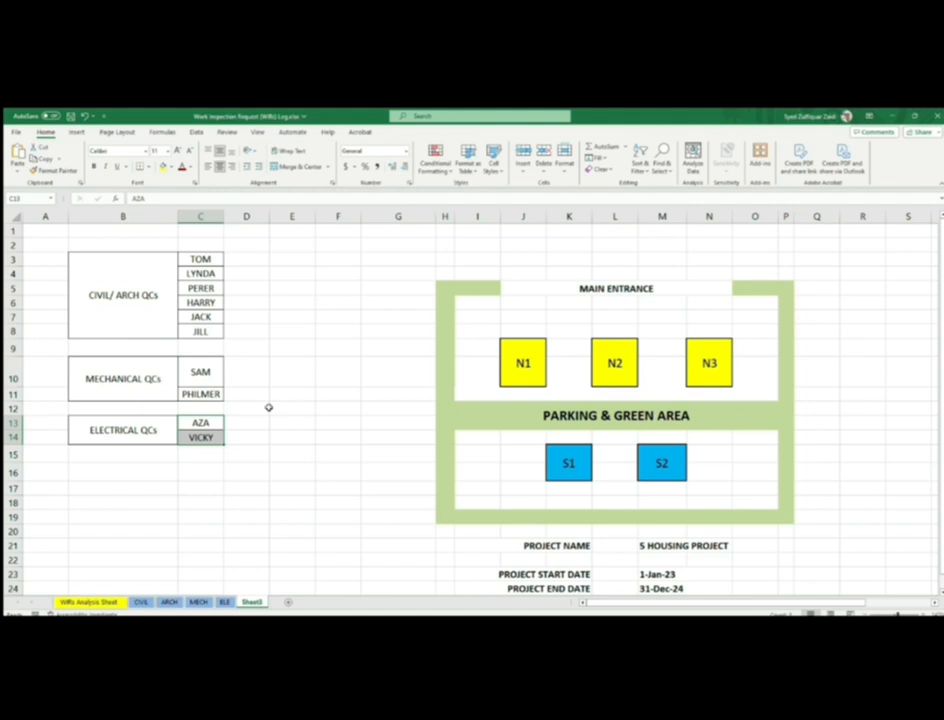
drag(120, 430, 214, 427)
drag(55, 249, 257, 455)
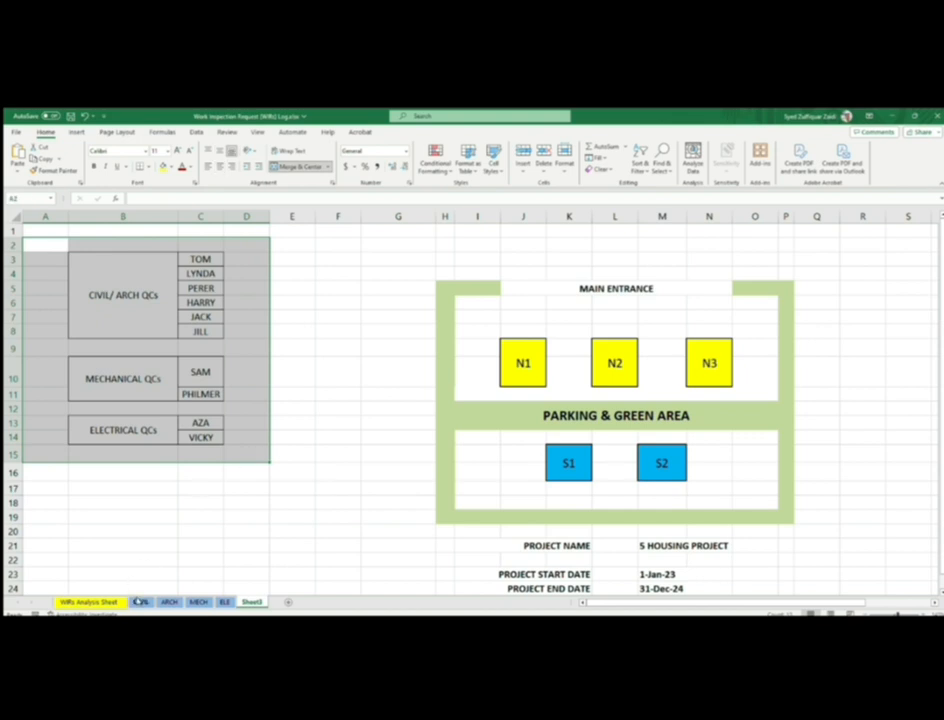
Fill the COMPANY LOGO header cell on the CIVIL sheet with yellow.
click(140, 602)
scroll(385, 492, up, 11)
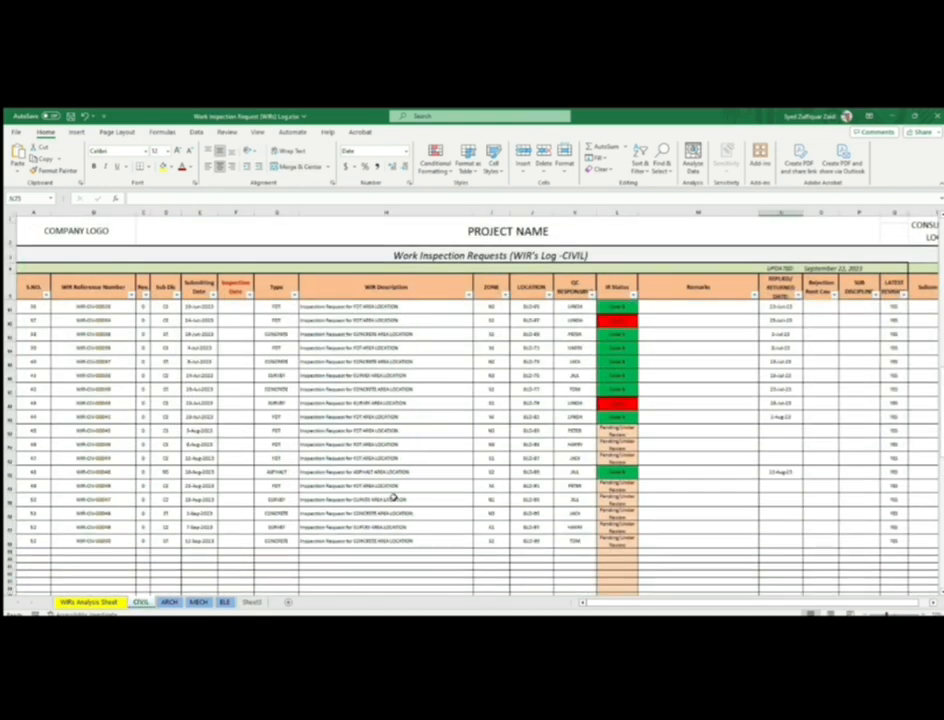
scroll(393, 497, up, 4)
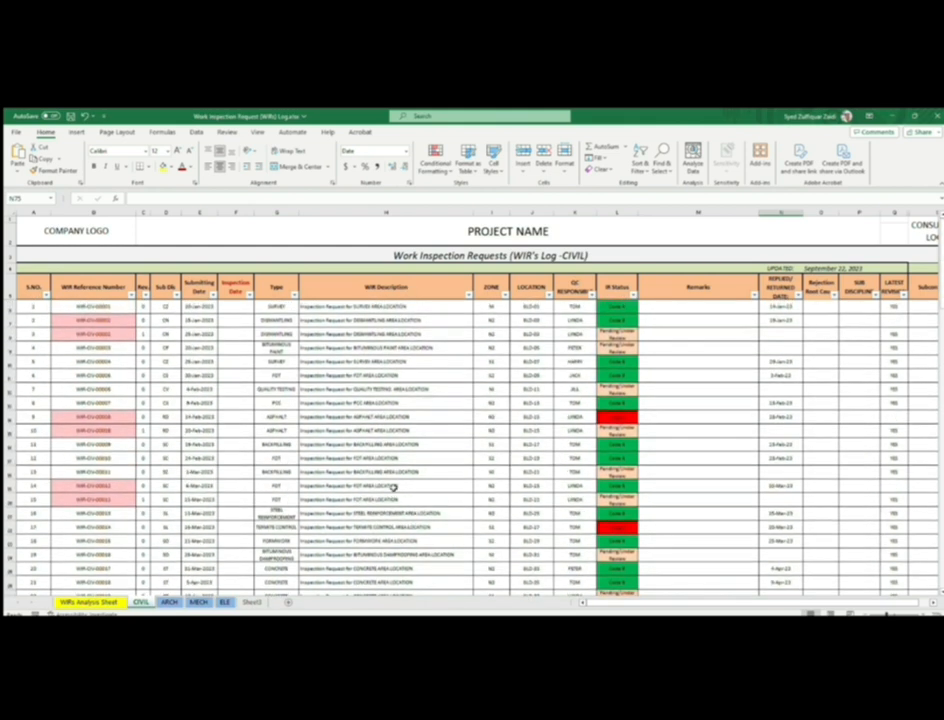
click(66, 232)
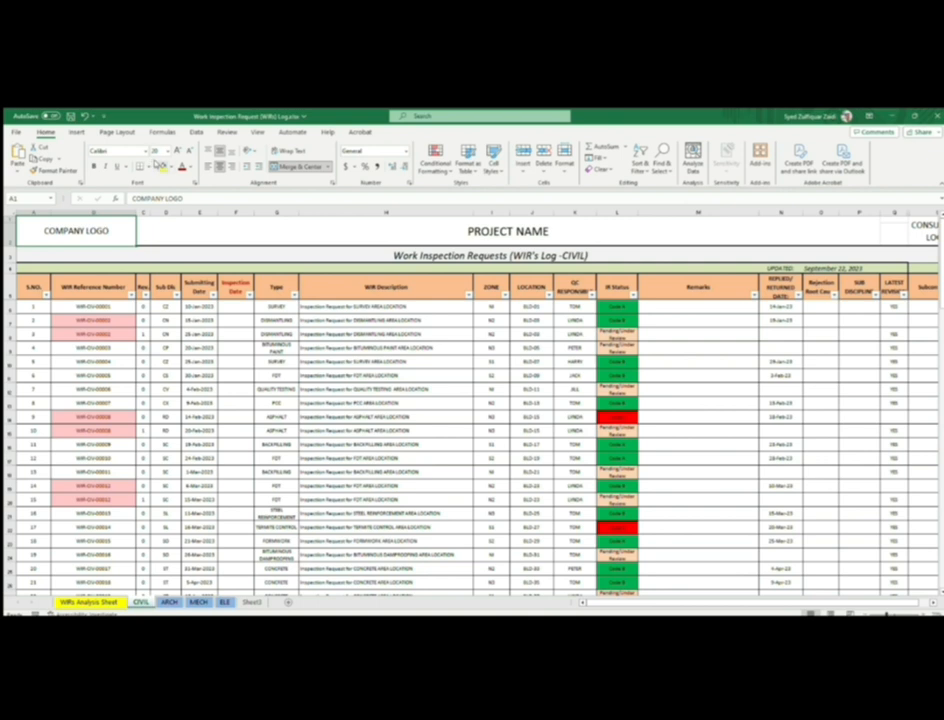
click(161, 165)
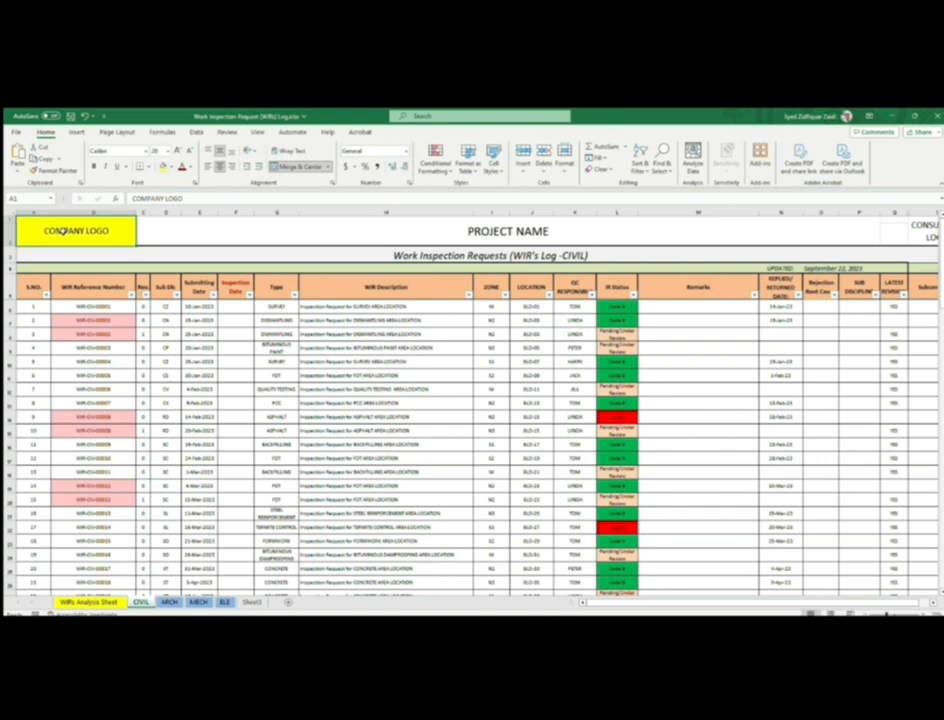
Fill the merged PROJECT NAME header cell of the CIVIL log with light green.
key(Right)
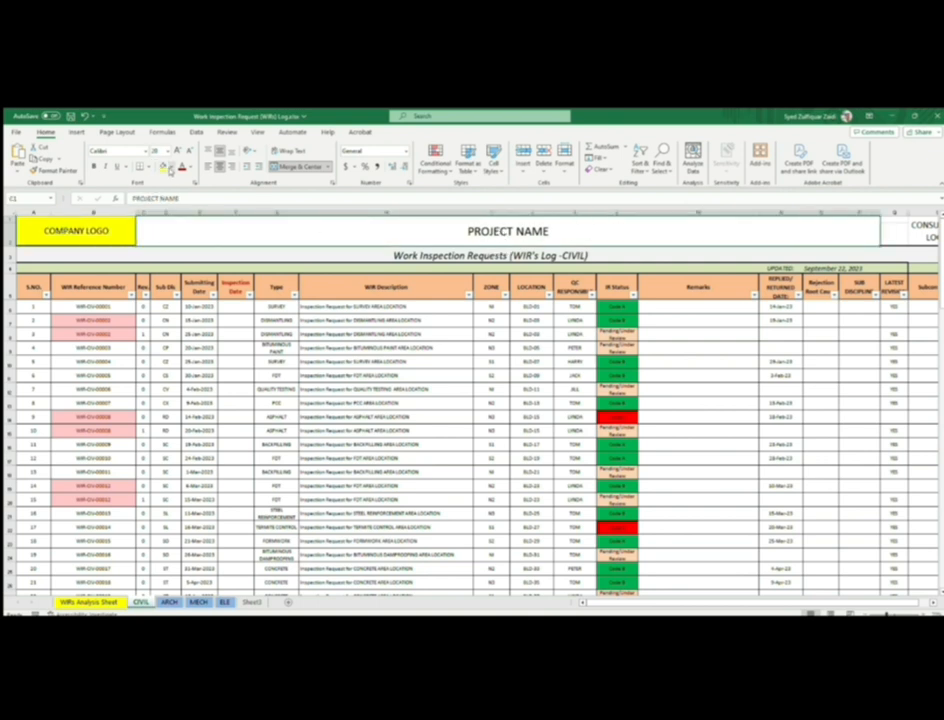
click(172, 167)
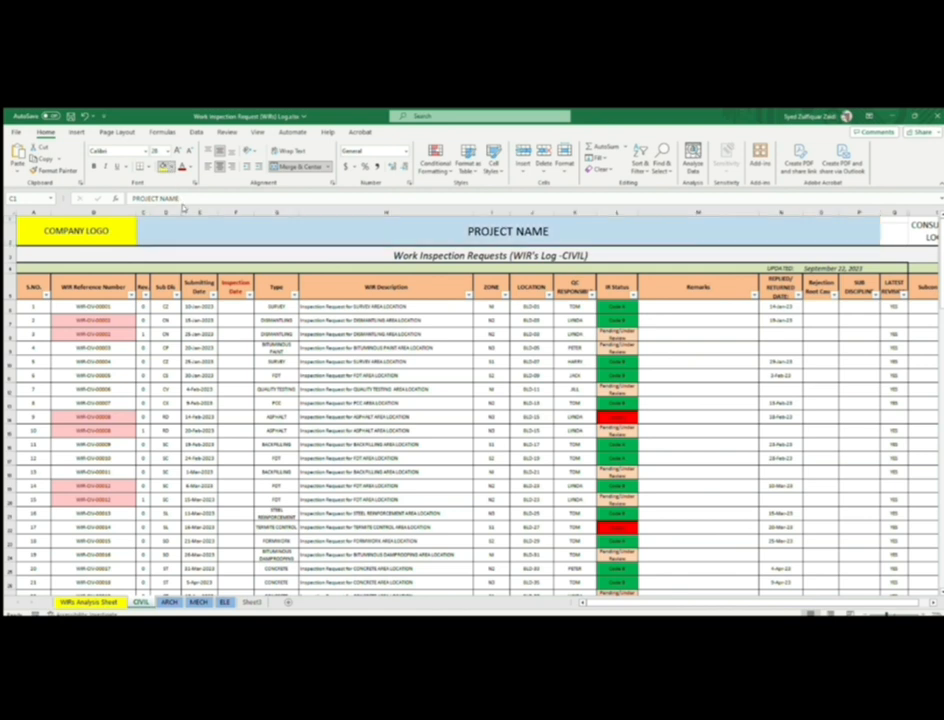
click(209, 211)
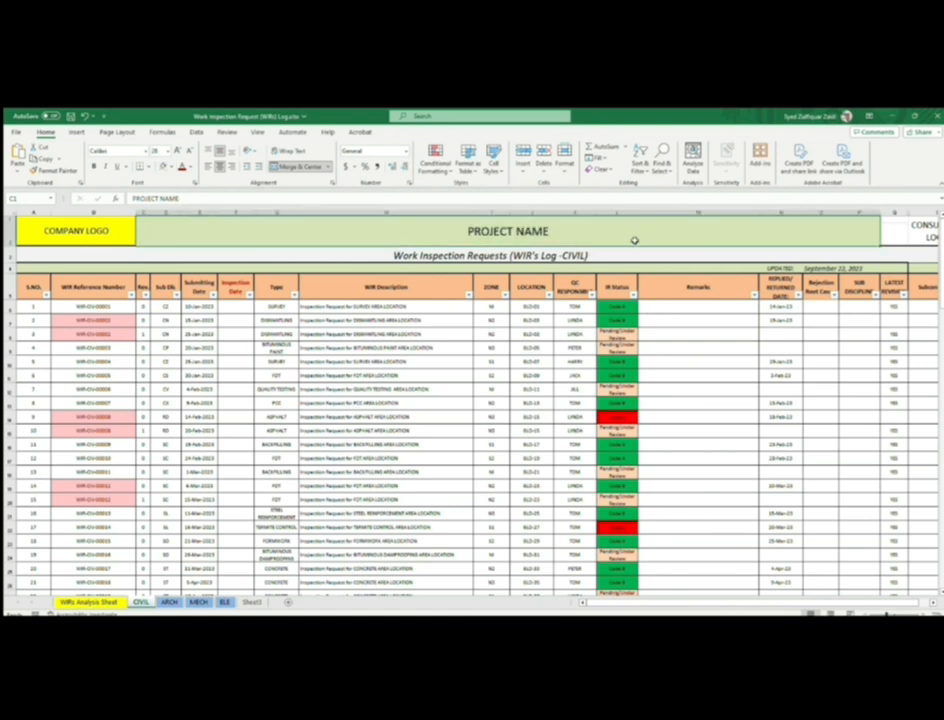
Fill the CONSULTANT LOGO header area of the CIVIL log with light blue.
click(931, 603)
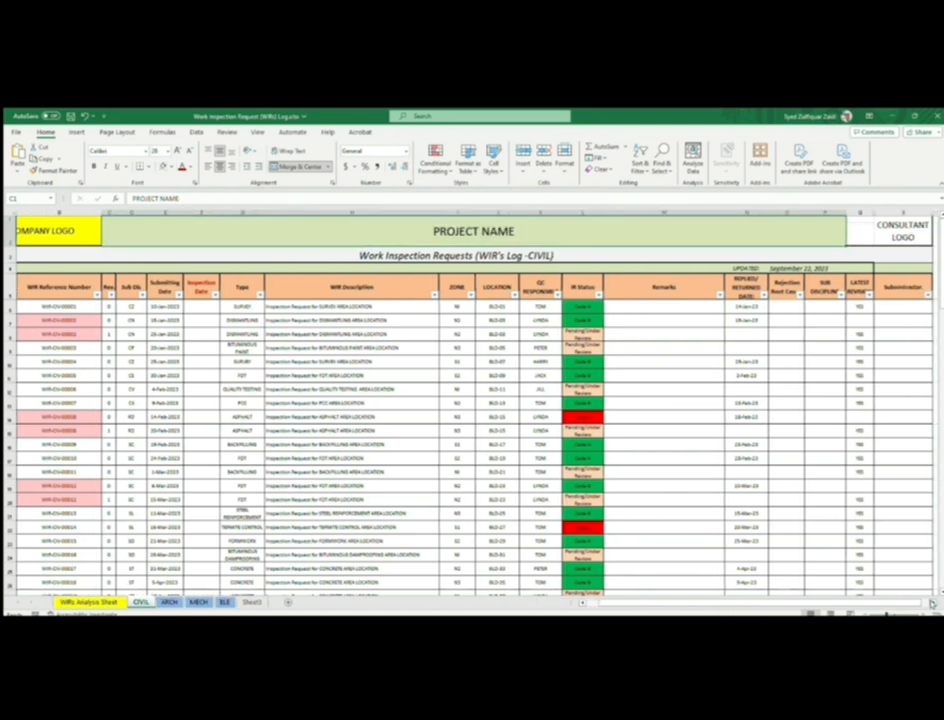
click(736, 232)
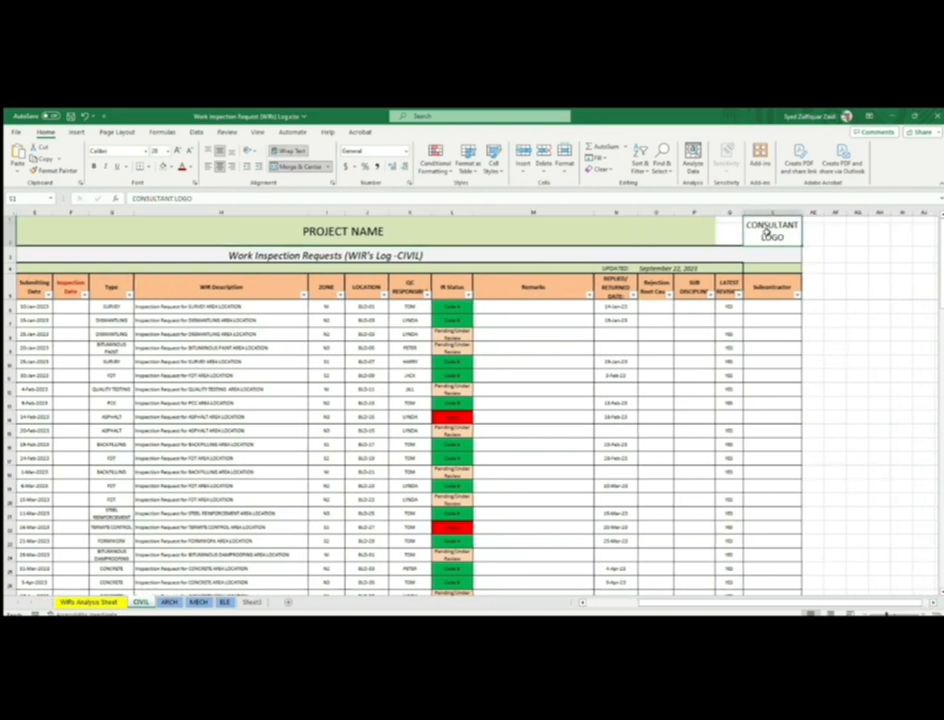
drag(773, 229, 738, 230)
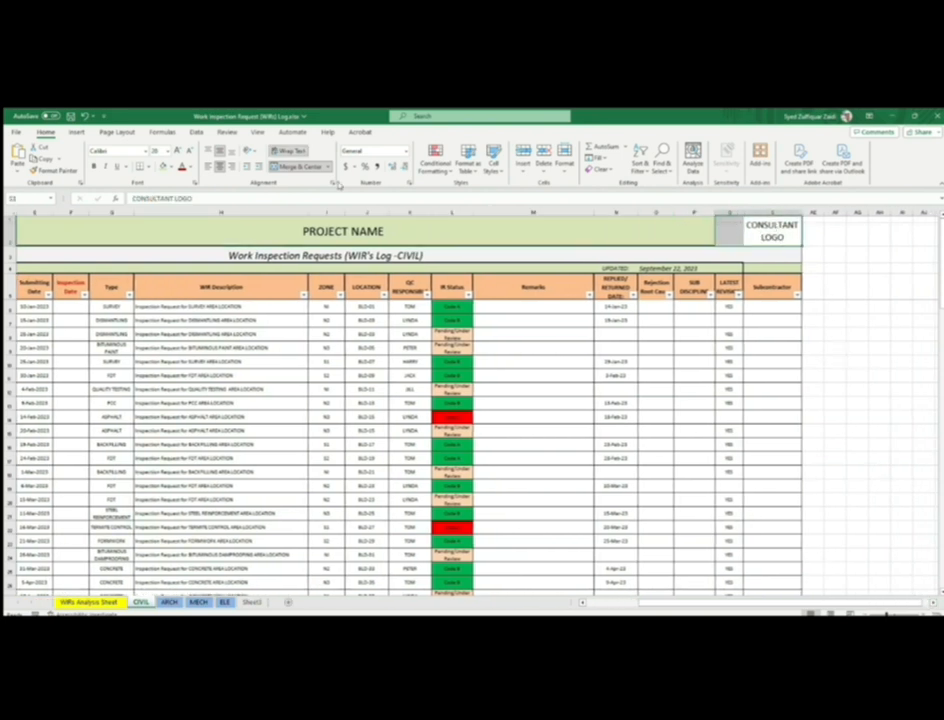
click(171, 167)
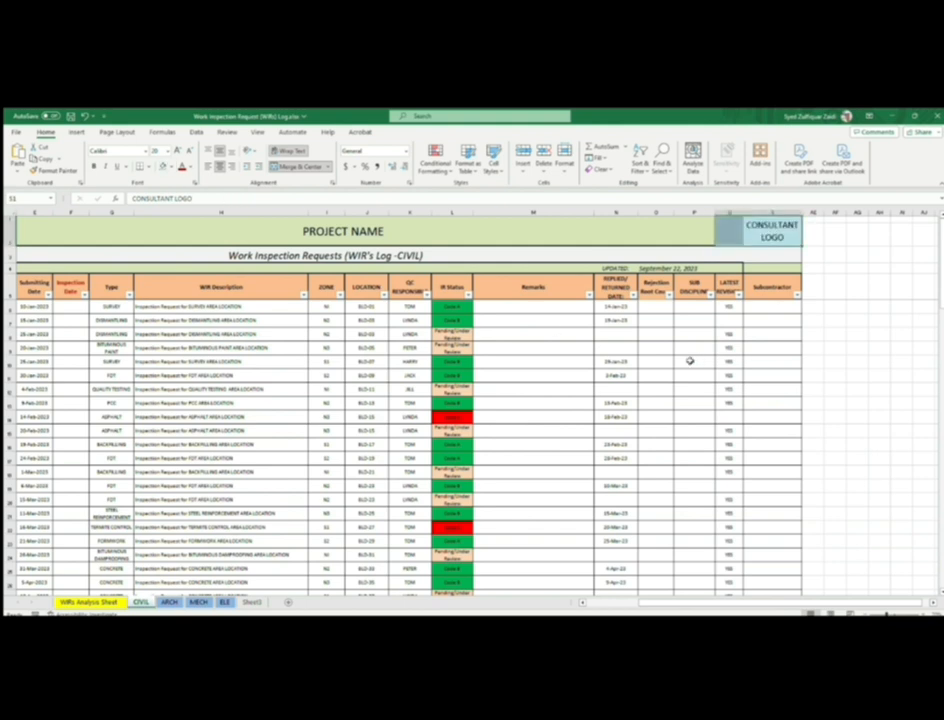
click(862, 336)
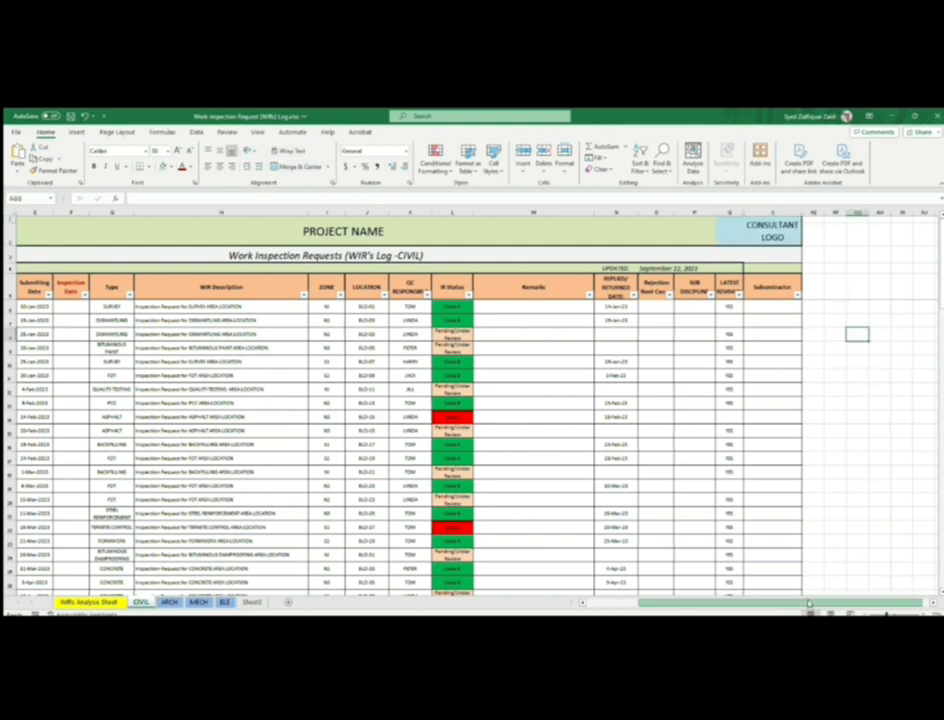
Review the CIVIL log's logo and project name header, its Work Inspection Requests title and the entries below.
key(ctrl+Home)
drag(82, 224, 792, 234)
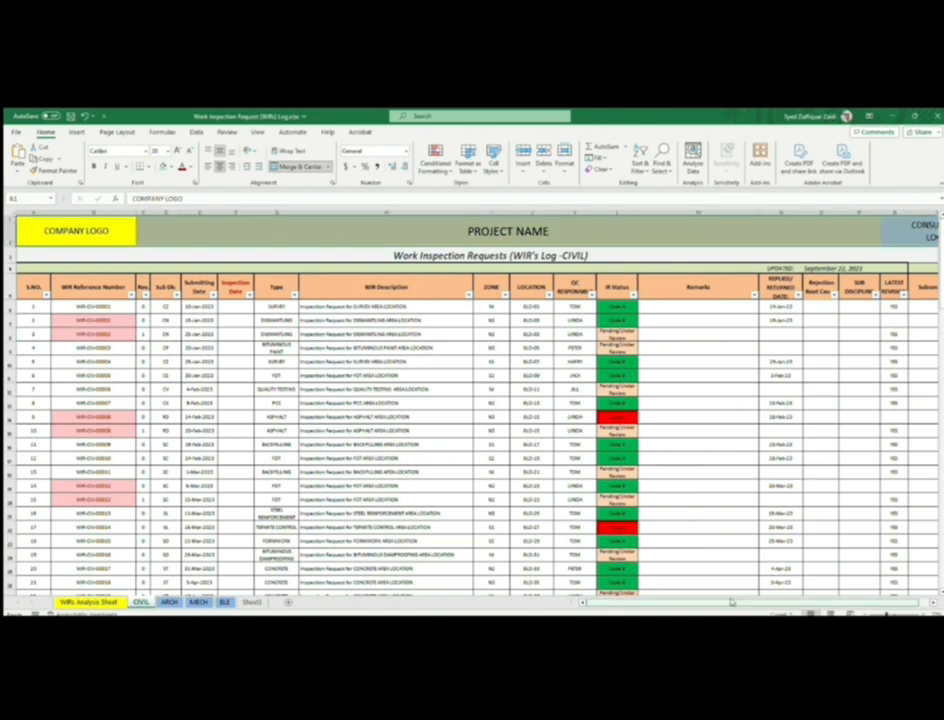
click(389, 256)
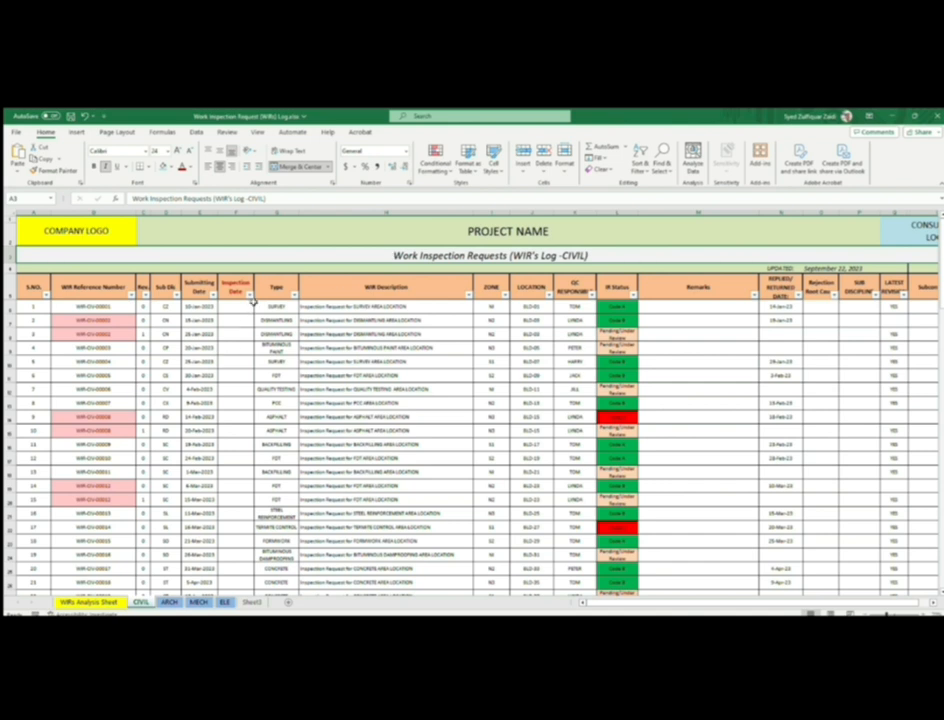
scroll(236, 449, down, 5)
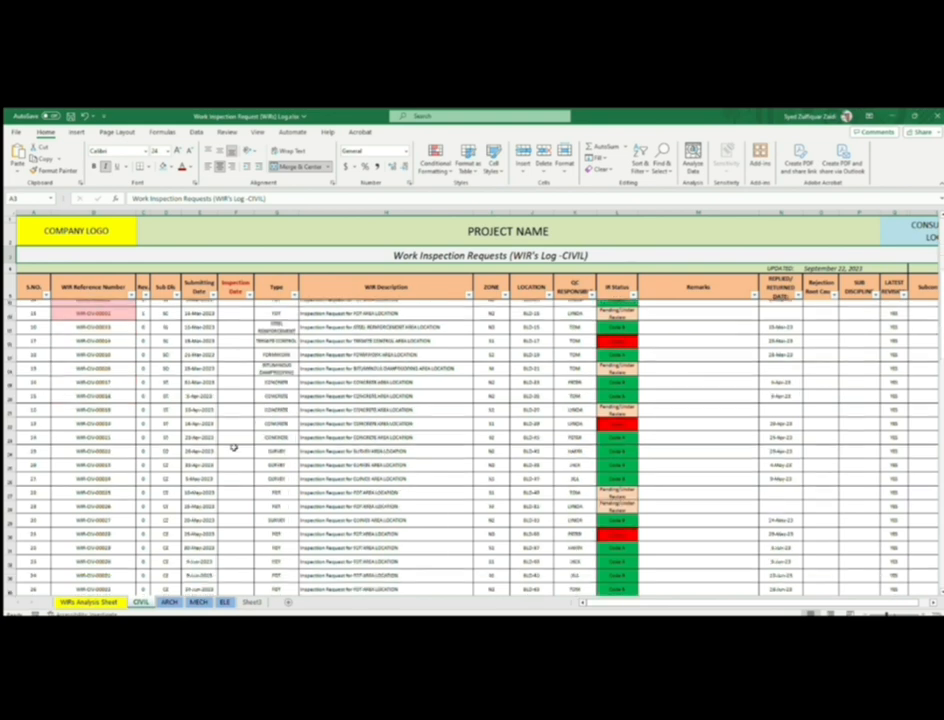
scroll(236, 445, up, 5)
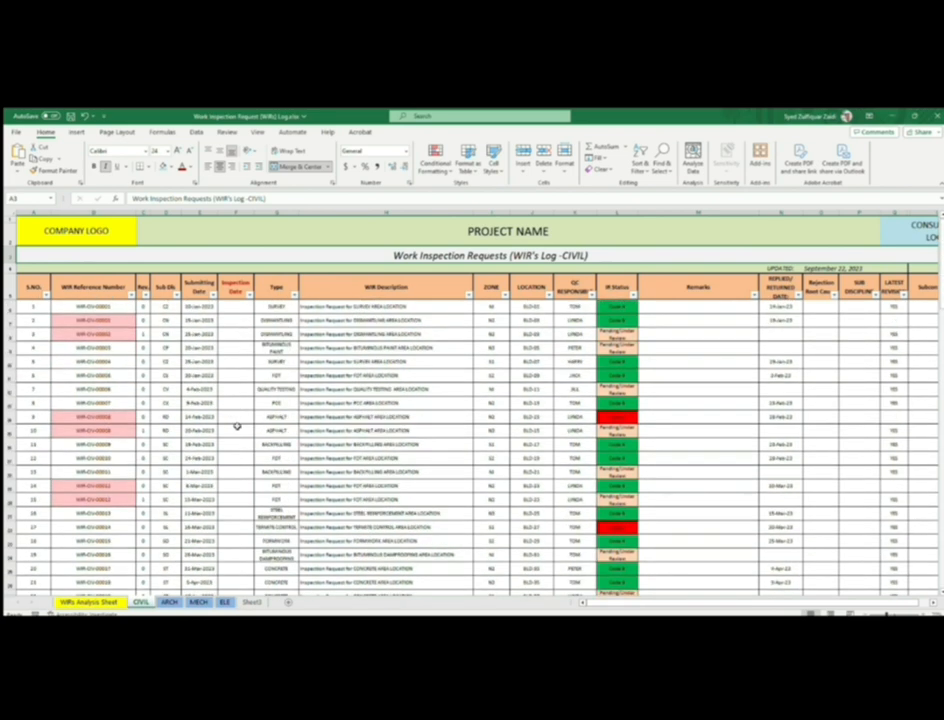
Examine the Work Inspection Requests title rows on the ARCH, MECH and ELE sheets.
click(160, 603)
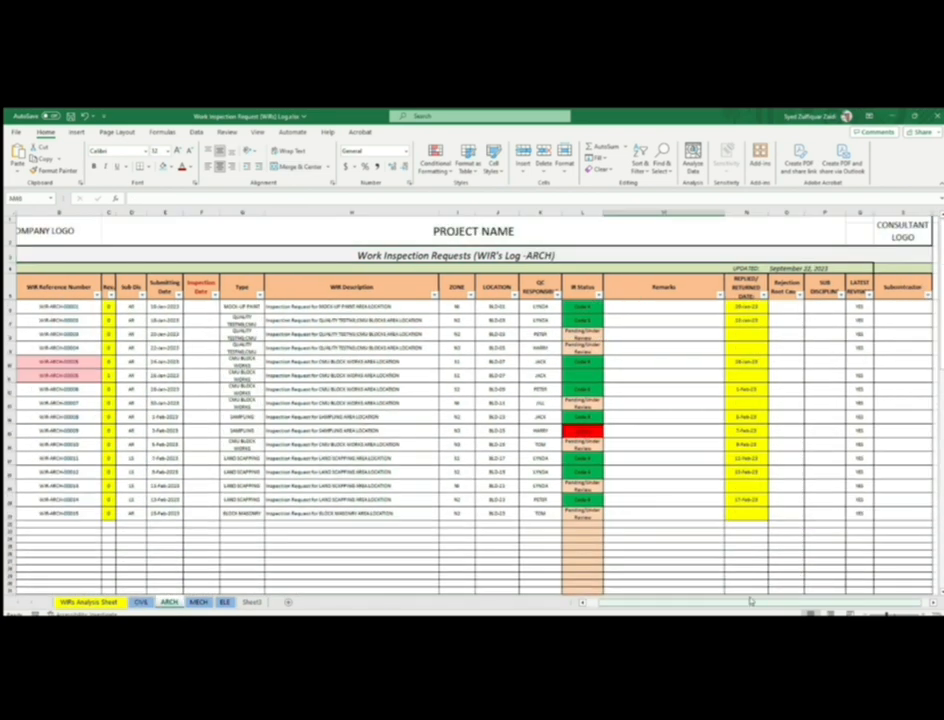
click(575, 604)
click(466, 252)
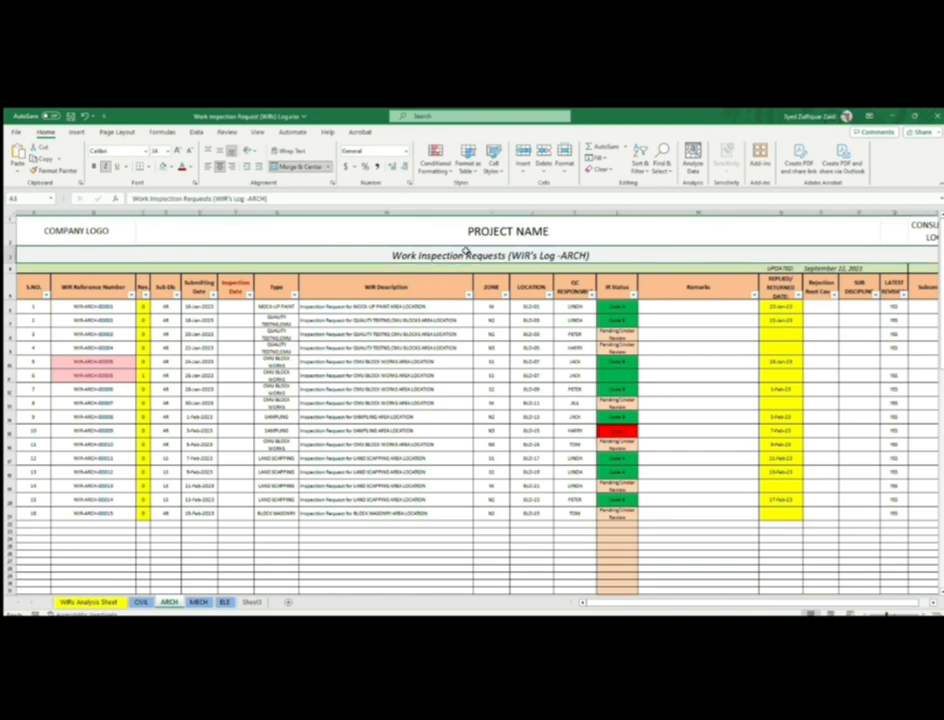
click(198, 602)
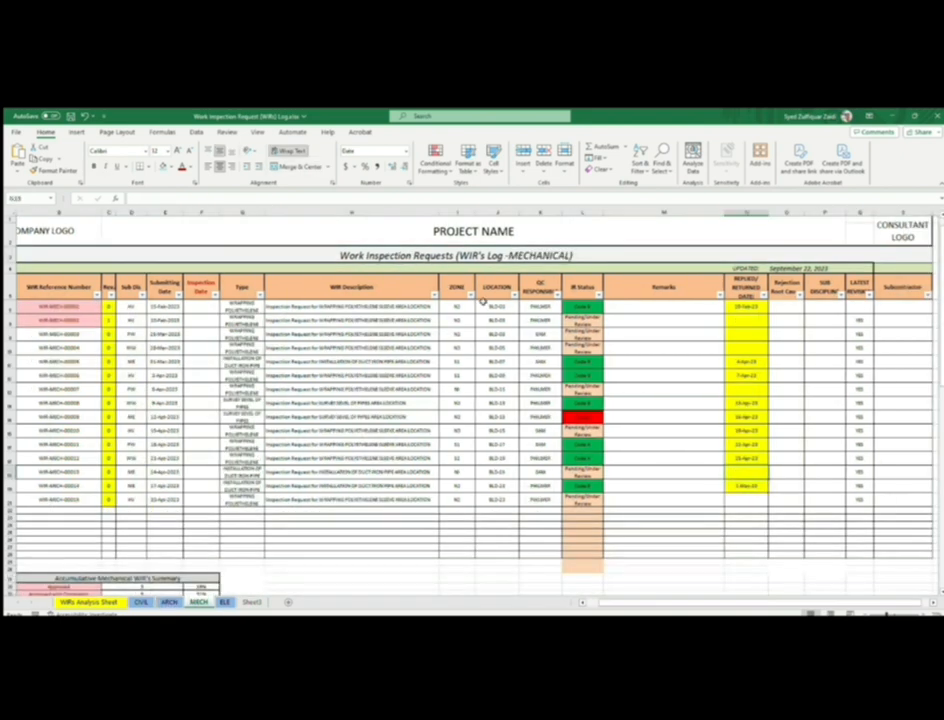
click(455, 255)
scroll(455, 330, up, 1)
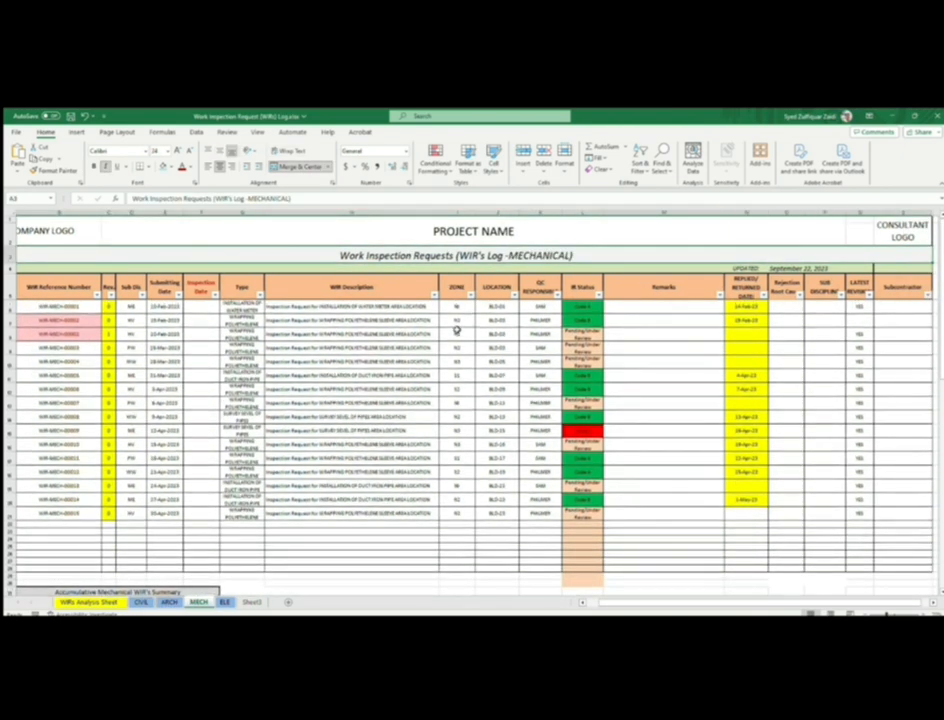
click(225, 602)
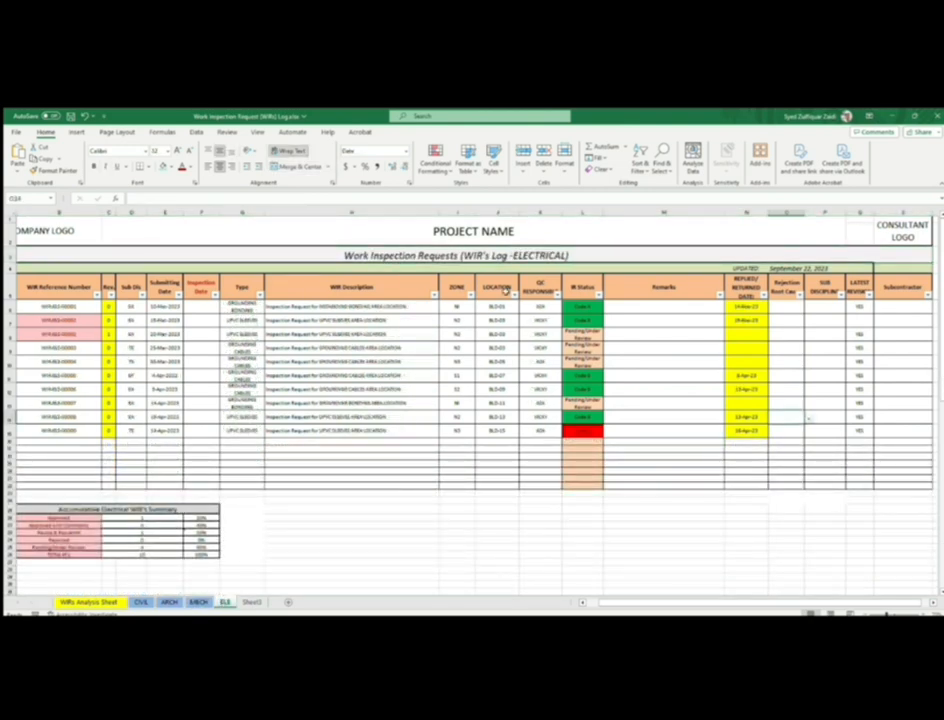
click(490, 252)
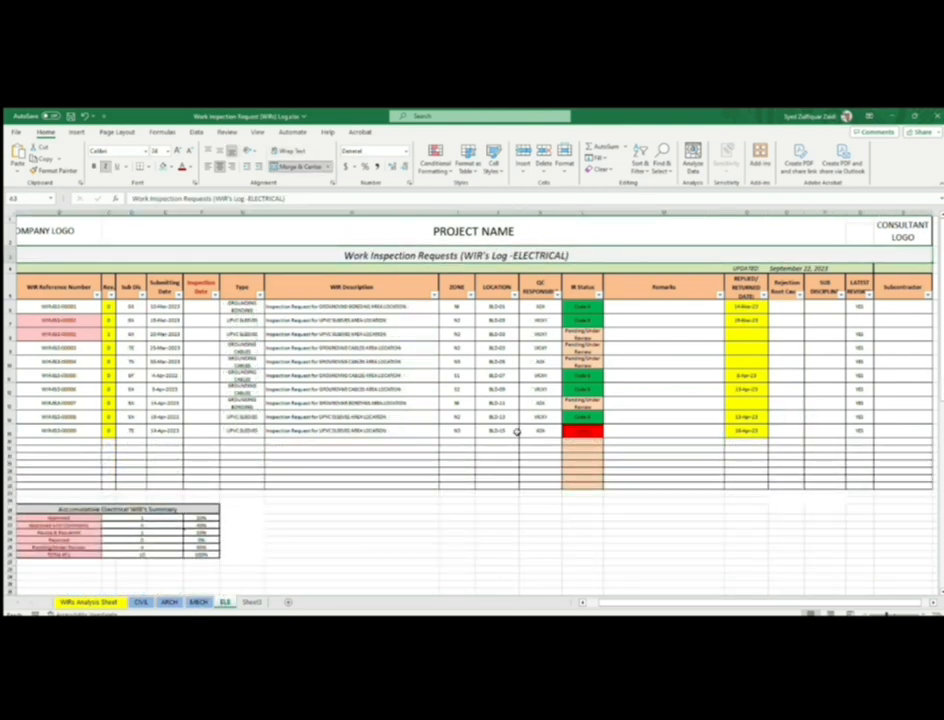
Examine the header block on the ELE sheet, and return through MECH and ARCH to inspect the CIVIL sheet's header block.
drag(88, 230, 402, 282)
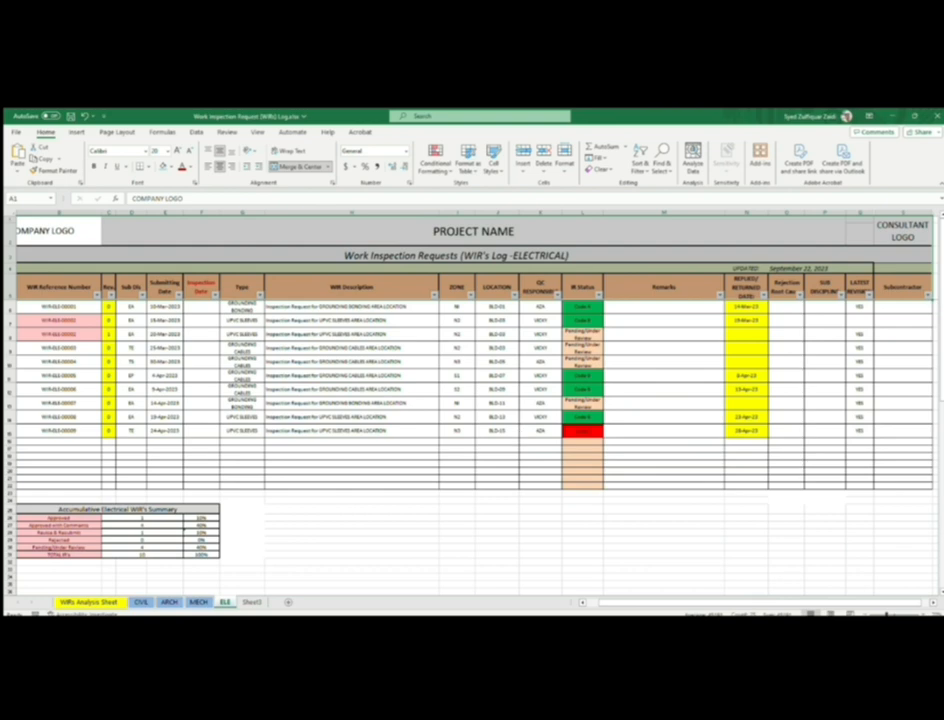
scroll(303, 544, left, 1)
click(199, 603)
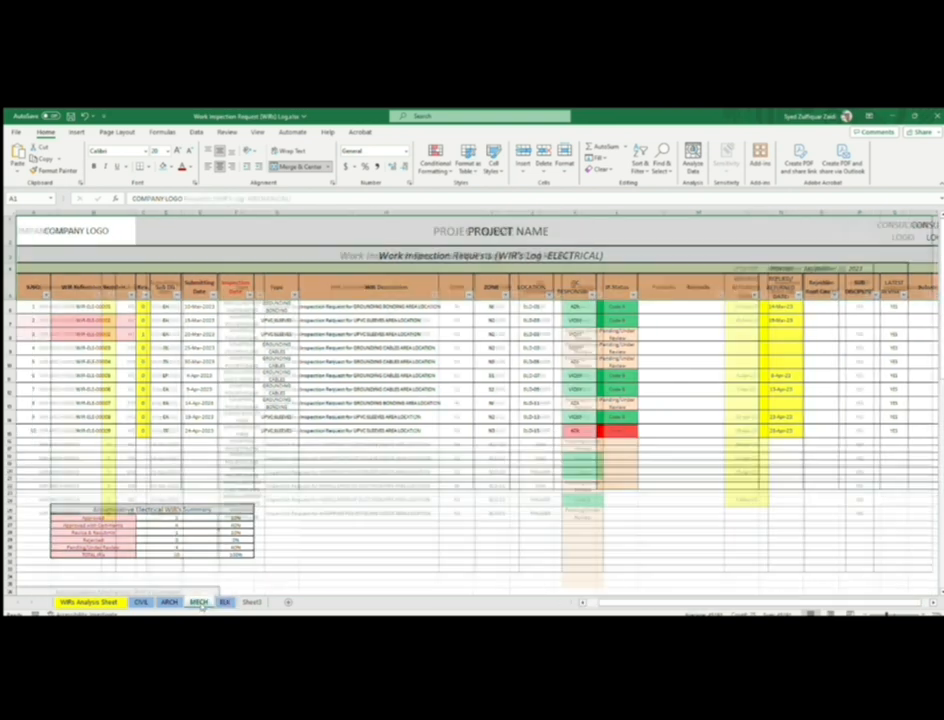
click(169, 603)
click(141, 603)
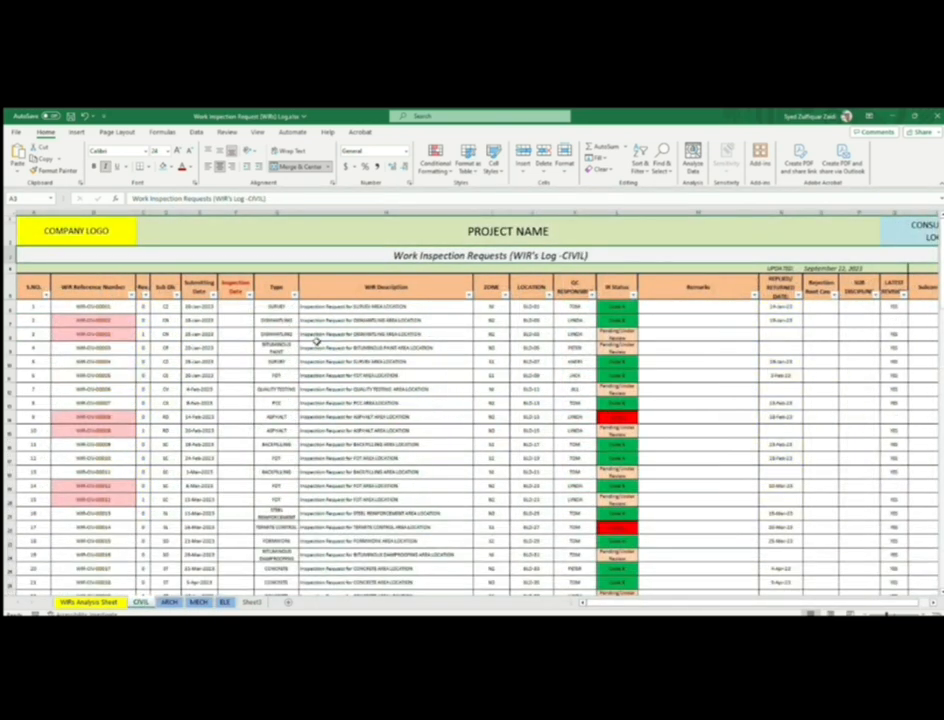
click(337, 232)
click(432, 321)
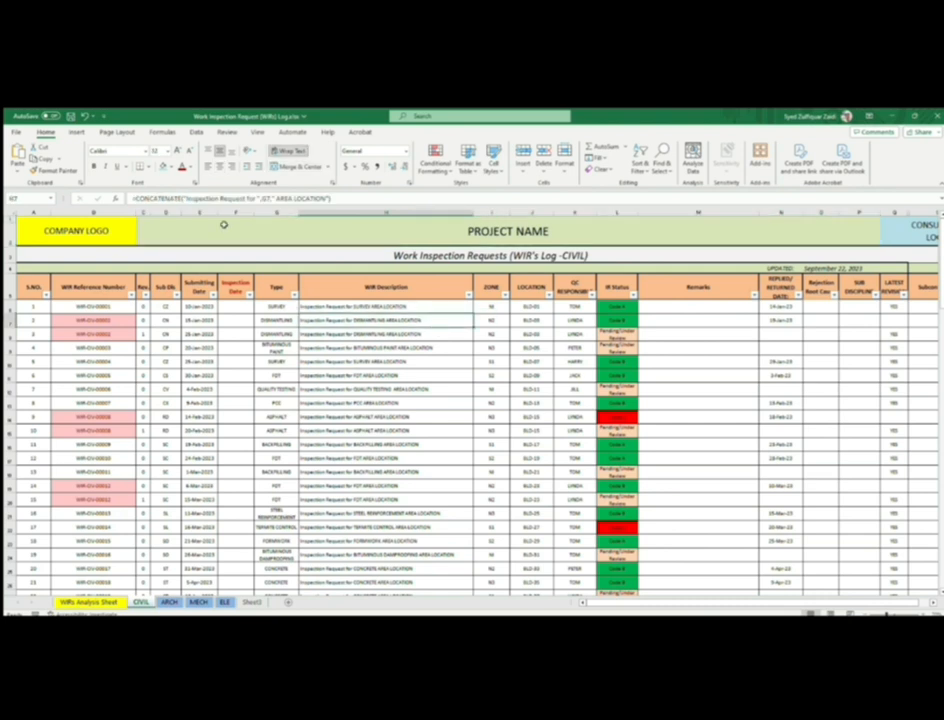
click(43, 232)
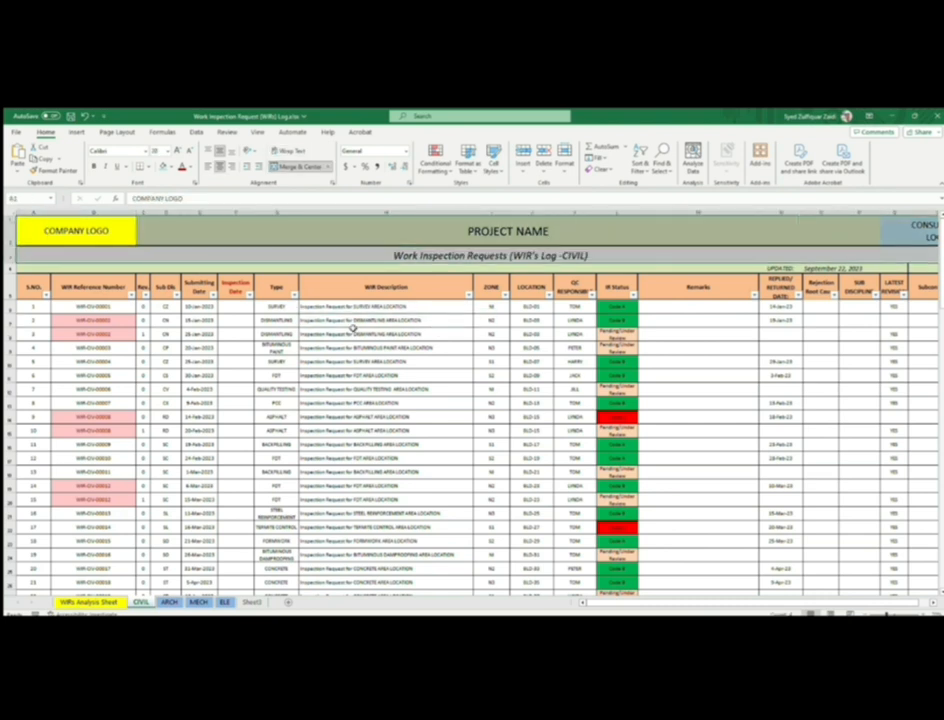
Skim the CIVIL log from its column heading row down to the Accumulative Civil WIR's Summary and back.
click(20, 287)
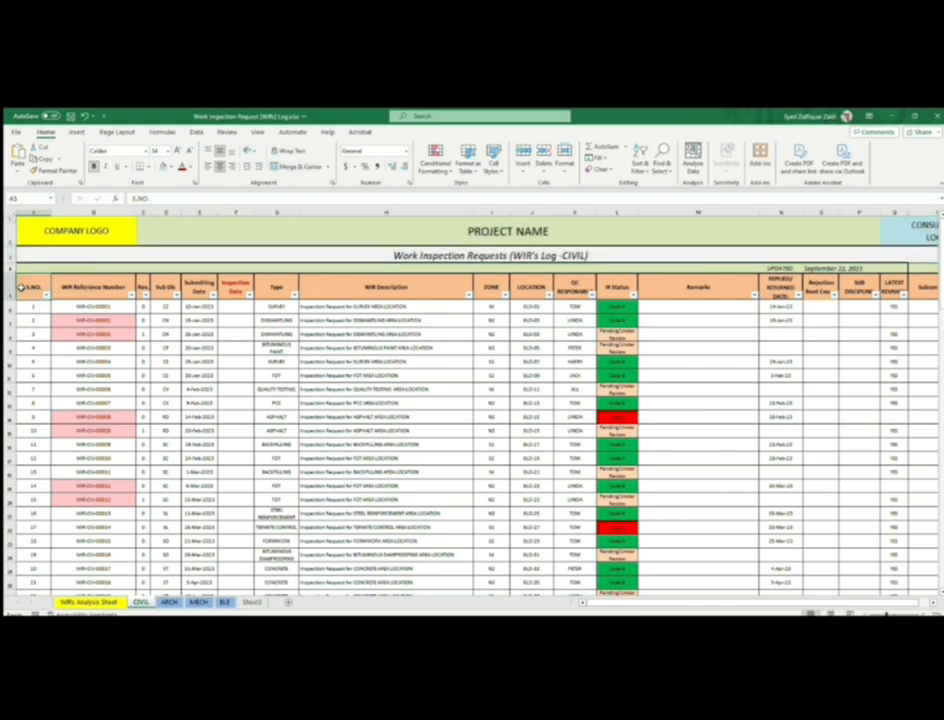
scroll(274, 360, down, 9)
scroll(274, 373, down, 6)
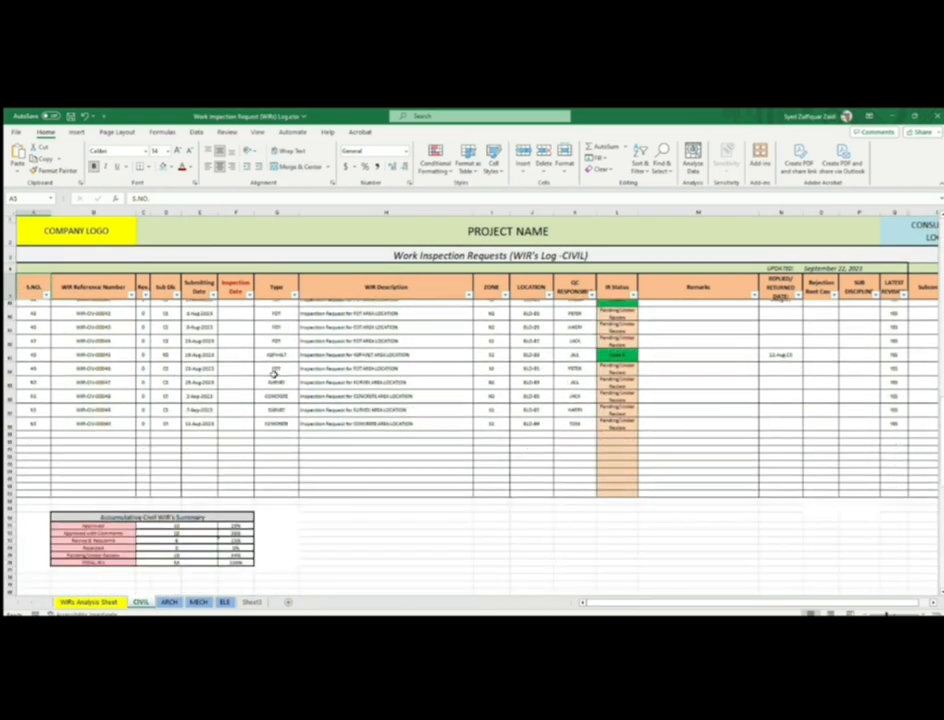
scroll(274, 373, up, 15)
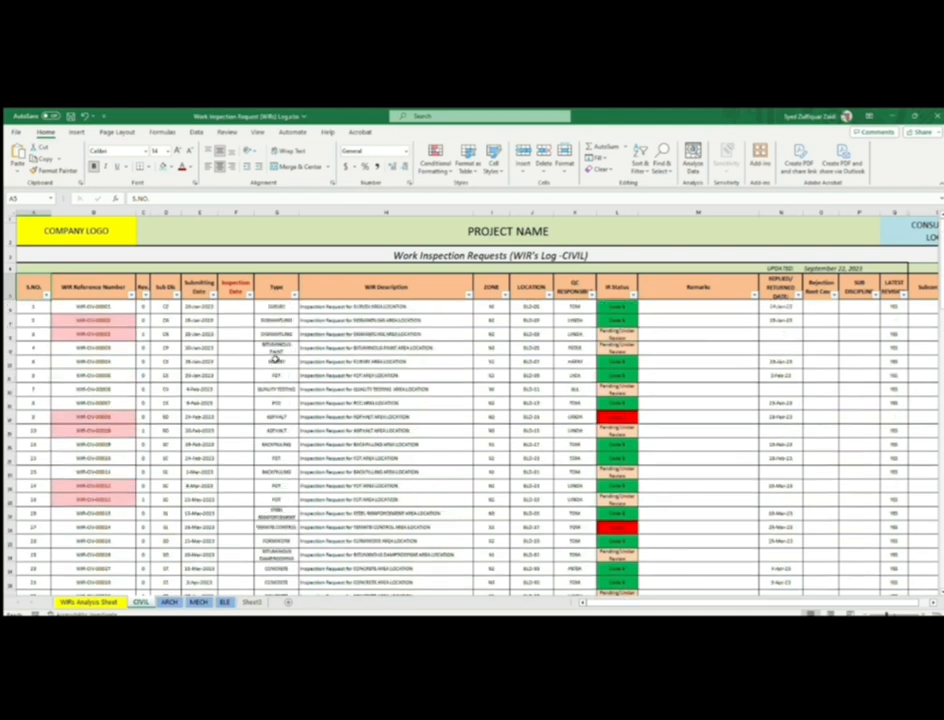
Review the CIVIL log's column headings from S.NO. through Subcontractor, along with the UPDATED date row.
drag(29, 287, 96, 287)
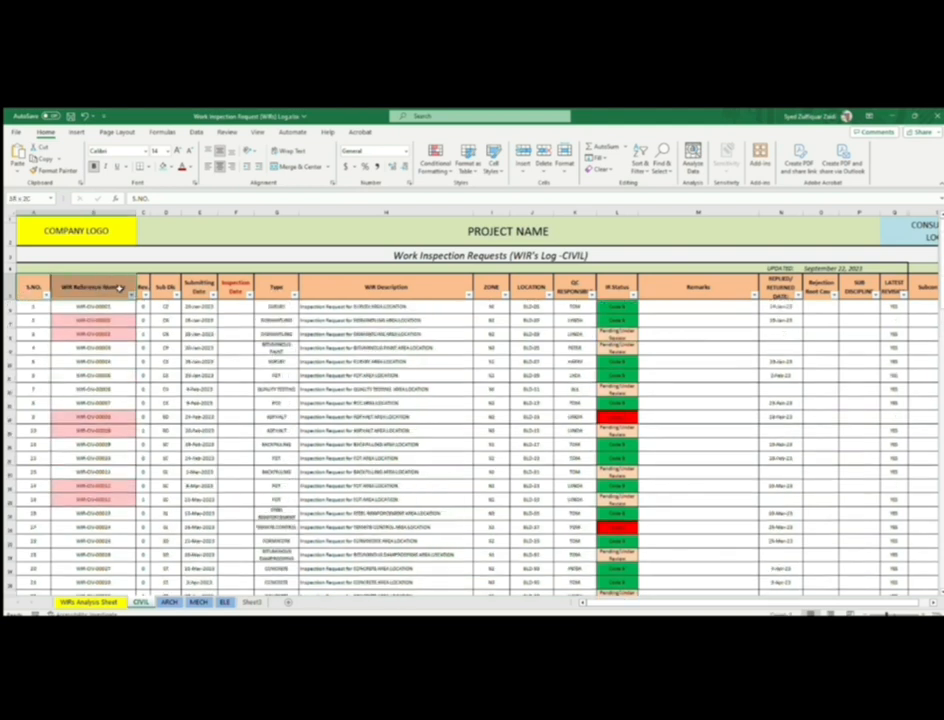
drag(119, 288, 775, 290)
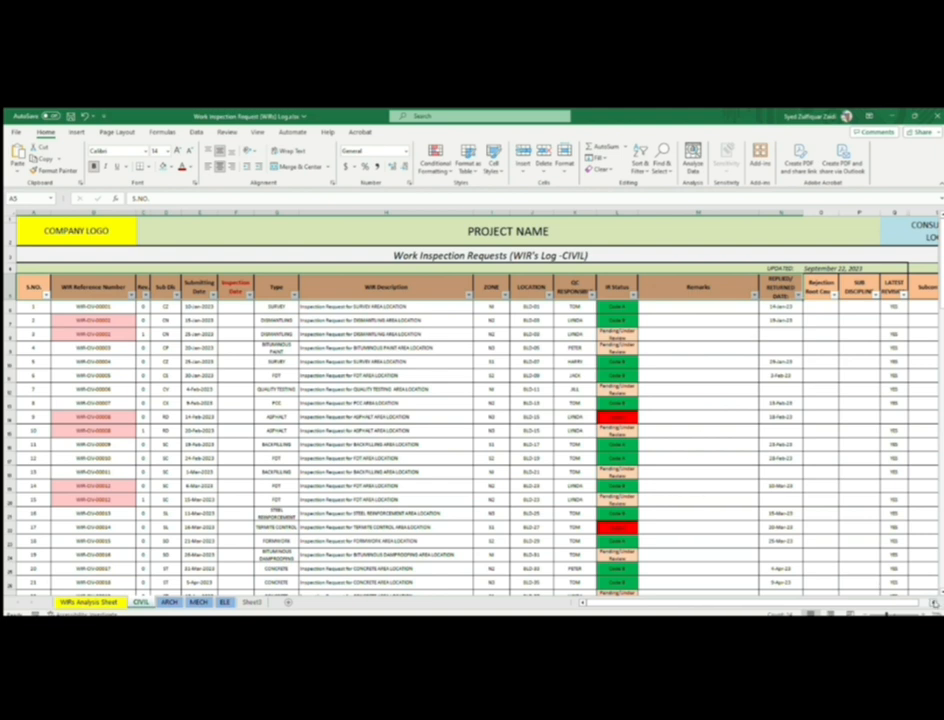
scroll(692, 446, right, 5)
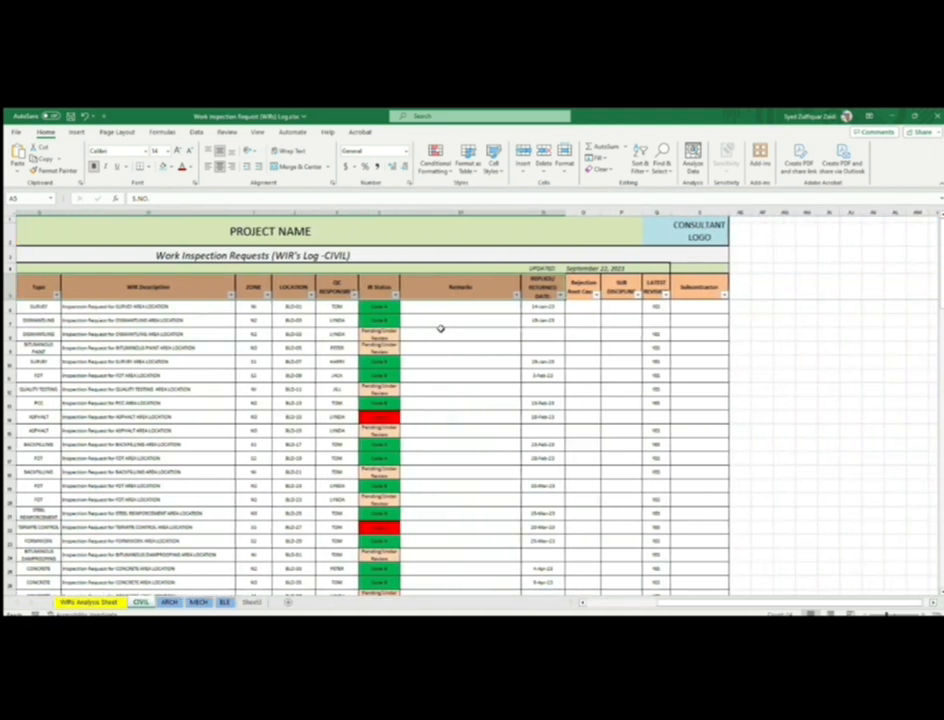
drag(495, 291, 549, 290)
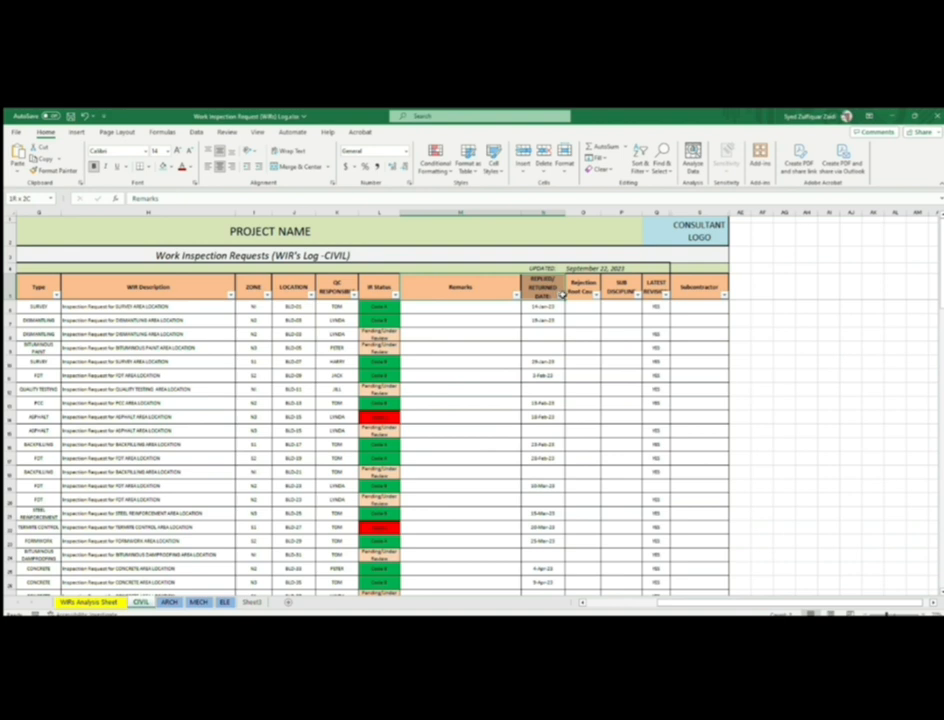
drag(562, 295, 702, 297)
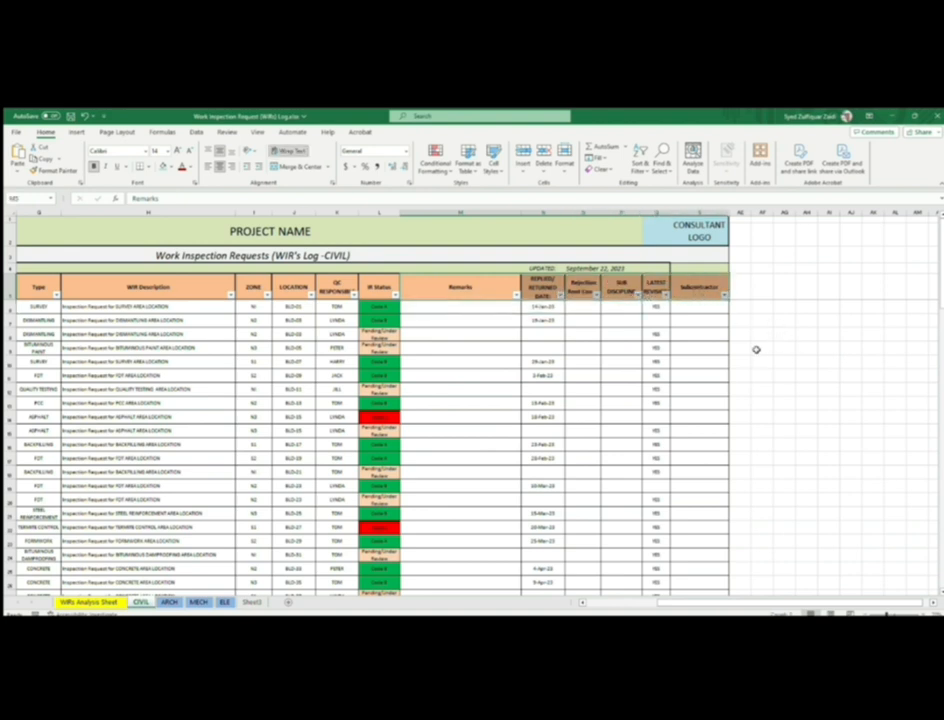
click(733, 340)
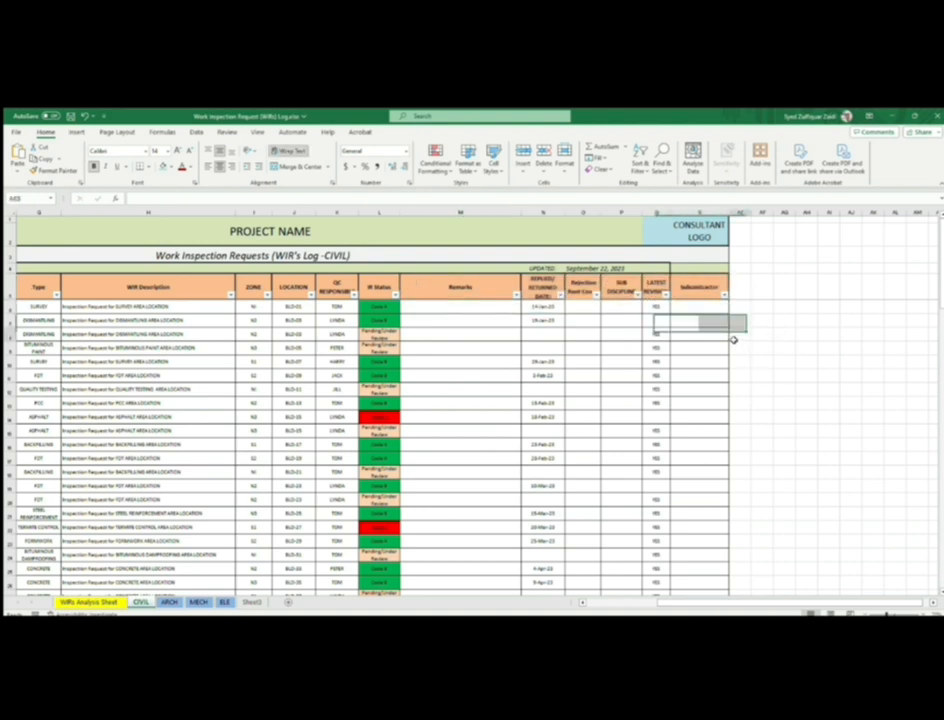
click(745, 288)
click(524, 264)
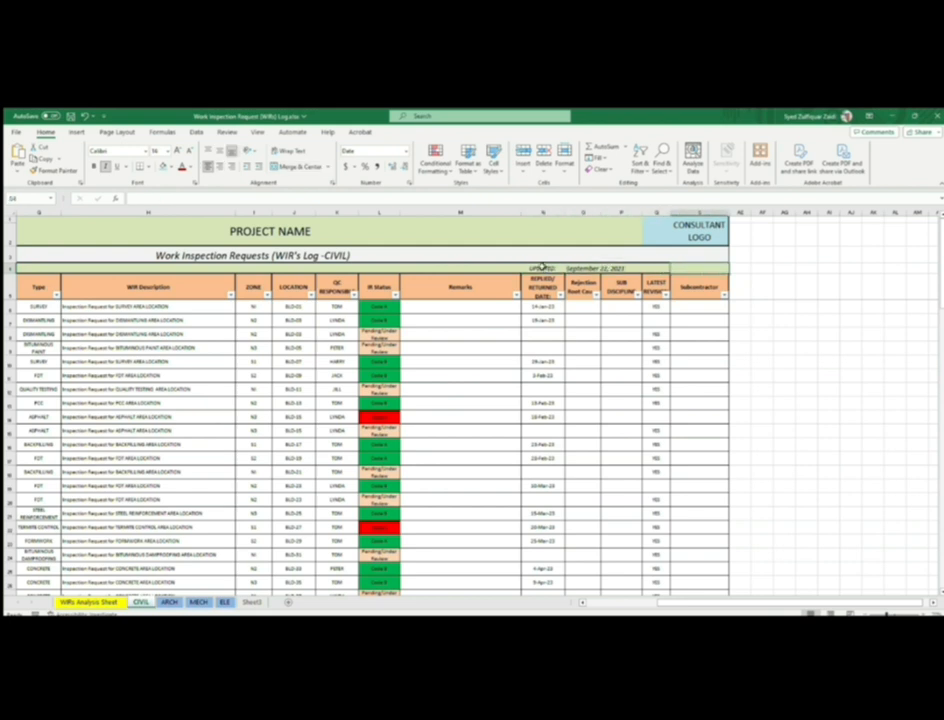
Go back through the CIVIL log's column headings one by one from Subcontractor to S.NO.
click(698, 288)
key(Left)
key(Left)
key(Left)
key(Left)
key(Left)
key(Left)
key(Left)
key(Left)
key(Left)
key(Left)
key(Left)
key(Left)
key(Left)
key(Left)
key(Left)
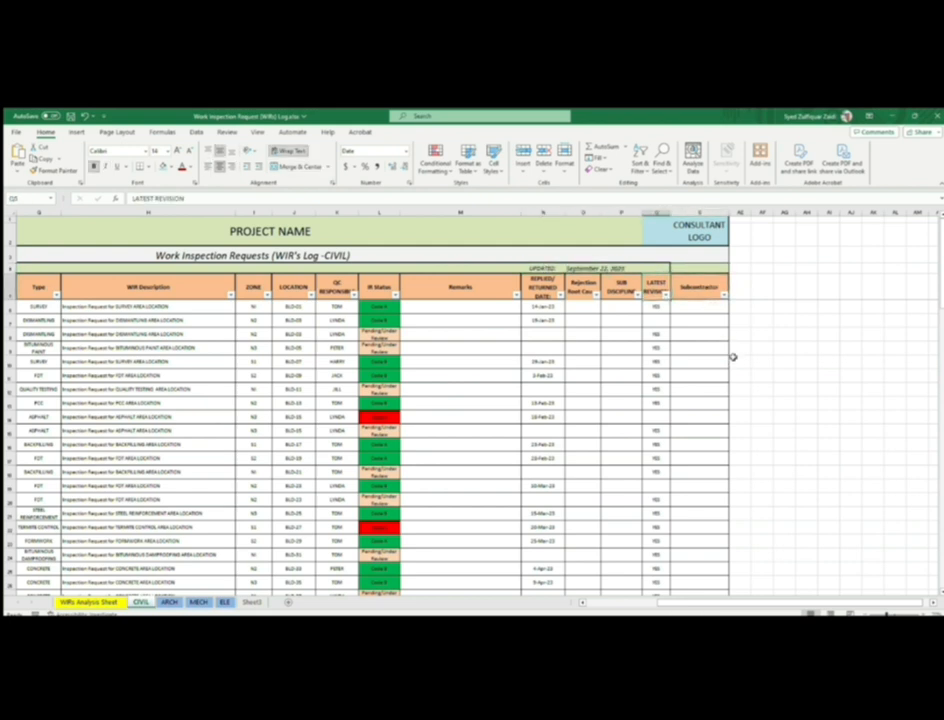
key(Left)
key(Left)
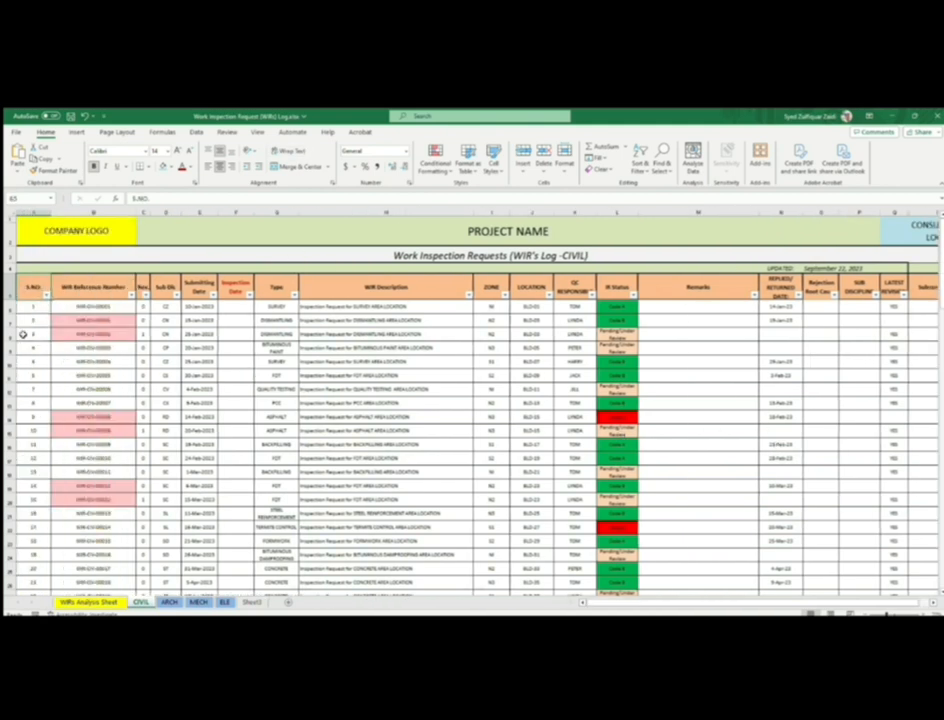
Select the first 16 CIVIL log entries from S.NO. through QC Responsible and look over the rows around them.
drag(33, 306, 588, 512)
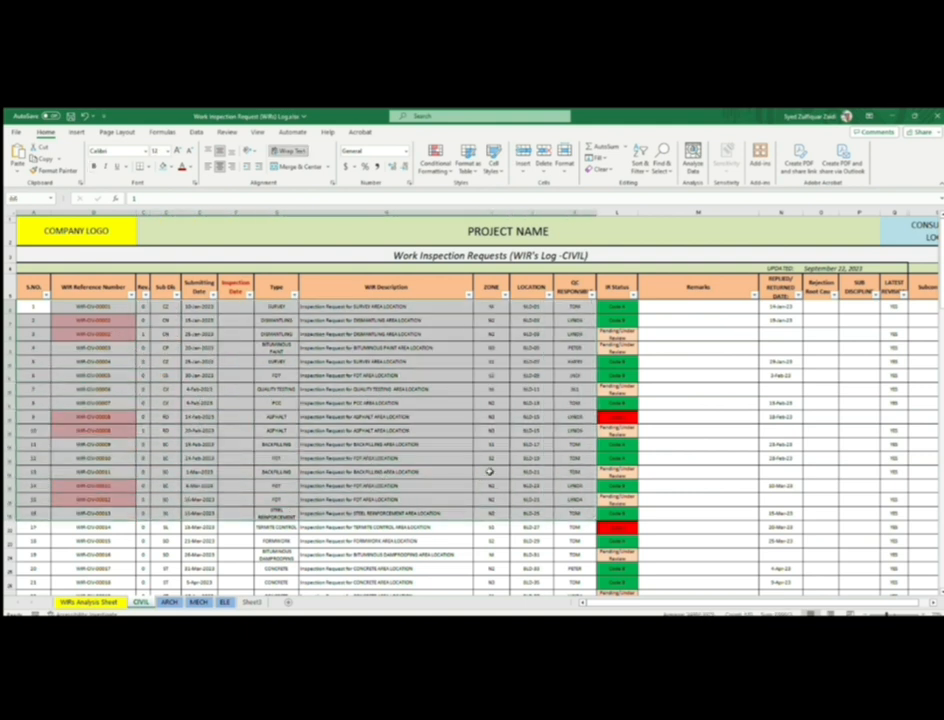
scroll(490, 471, down, 7)
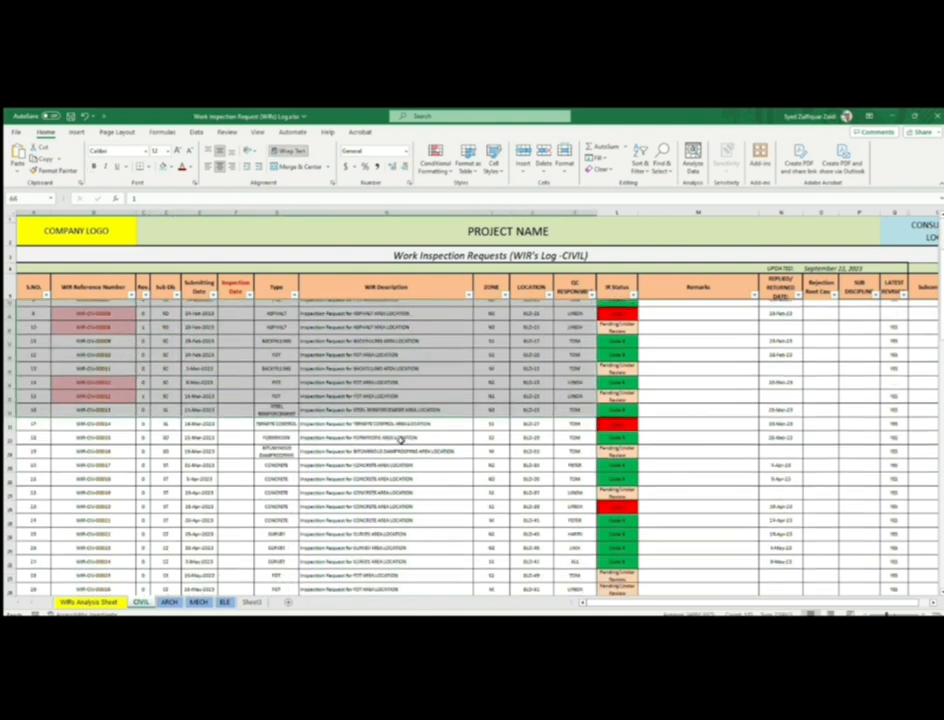
scroll(399, 440, up, 7)
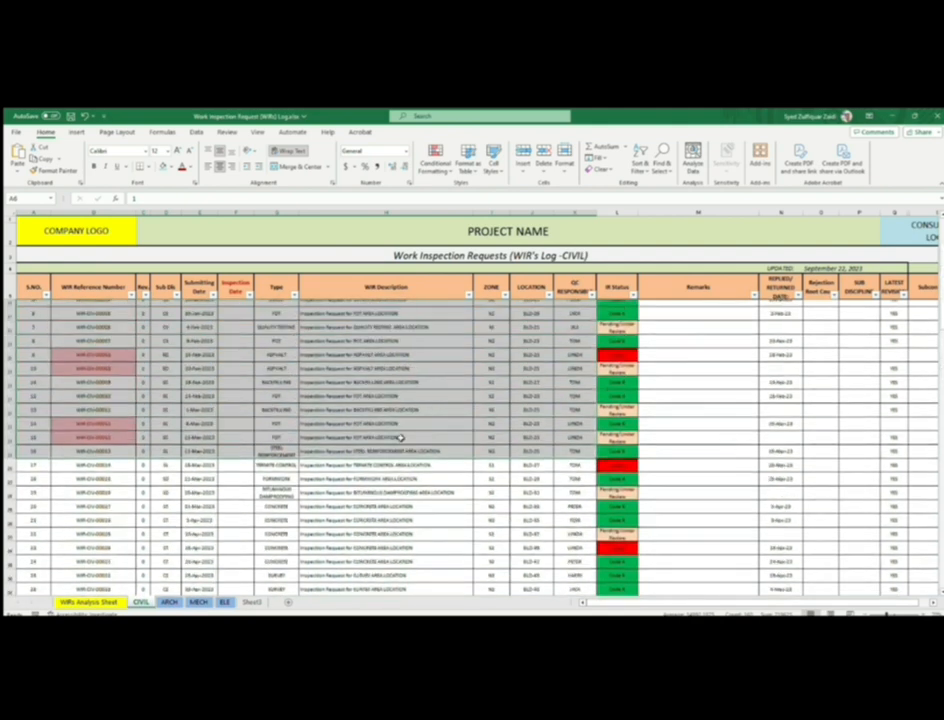
Inspect the first CIVIL log entries' reference numbers and revisions, and select the two rows with serial numbers 2 and 3.
click(340, 376)
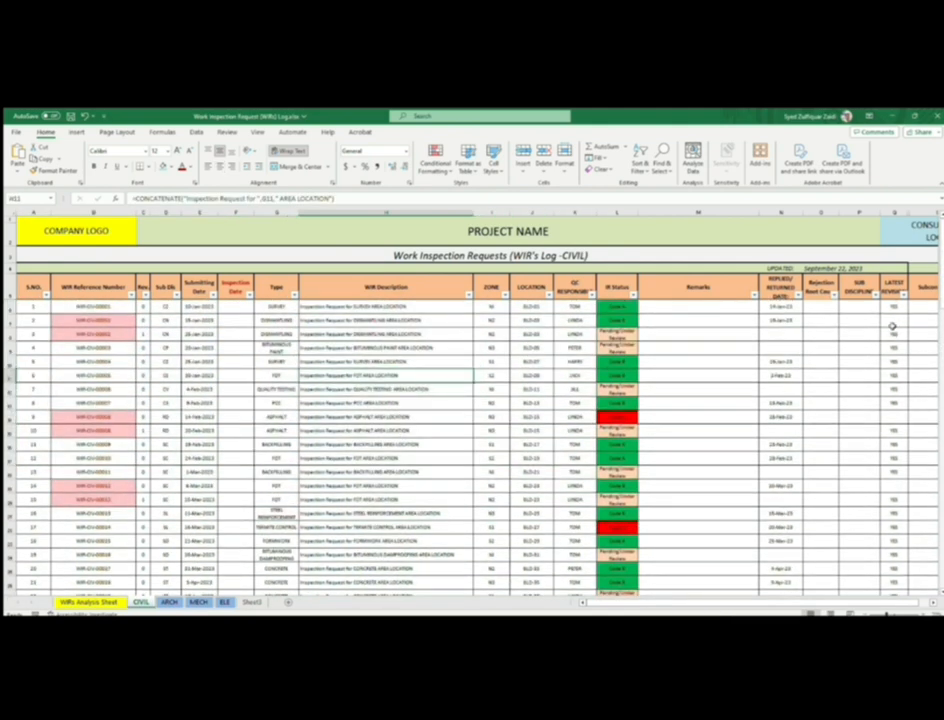
click(80, 354)
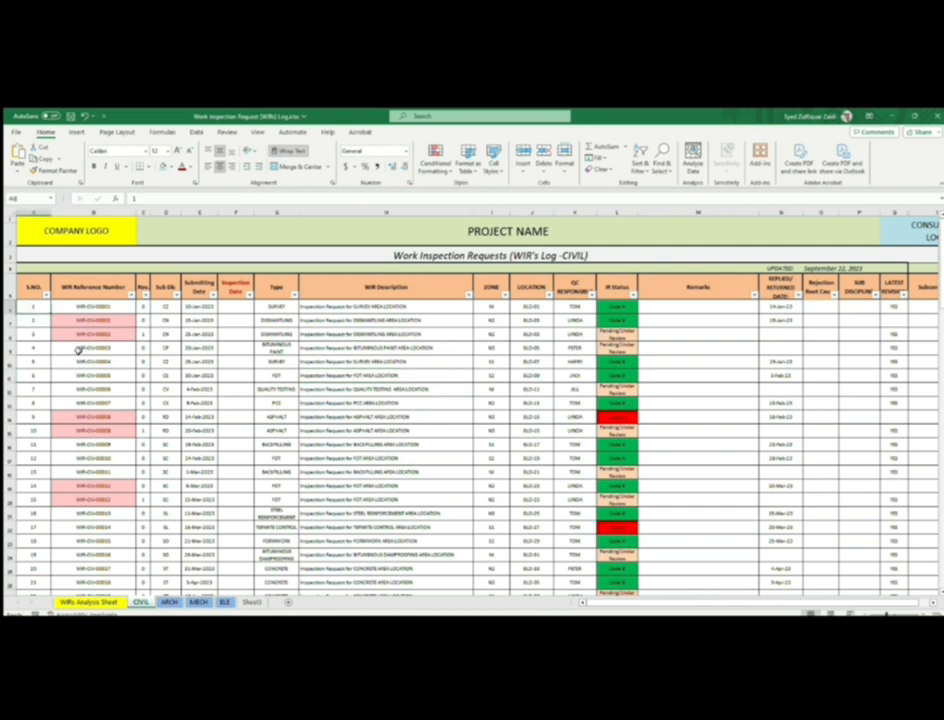
key(Right)
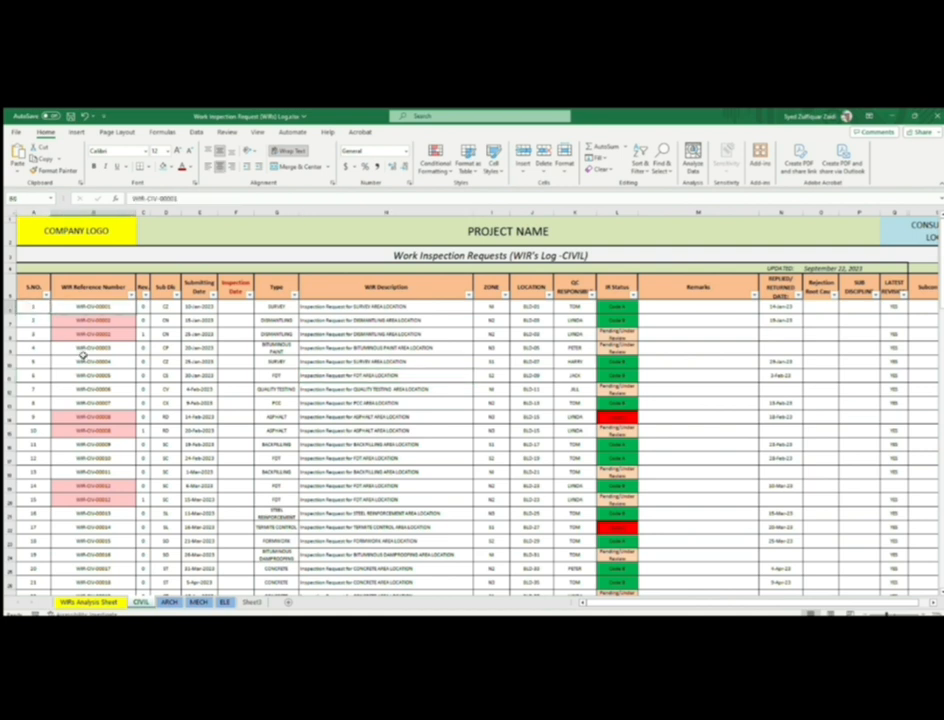
key(Right)
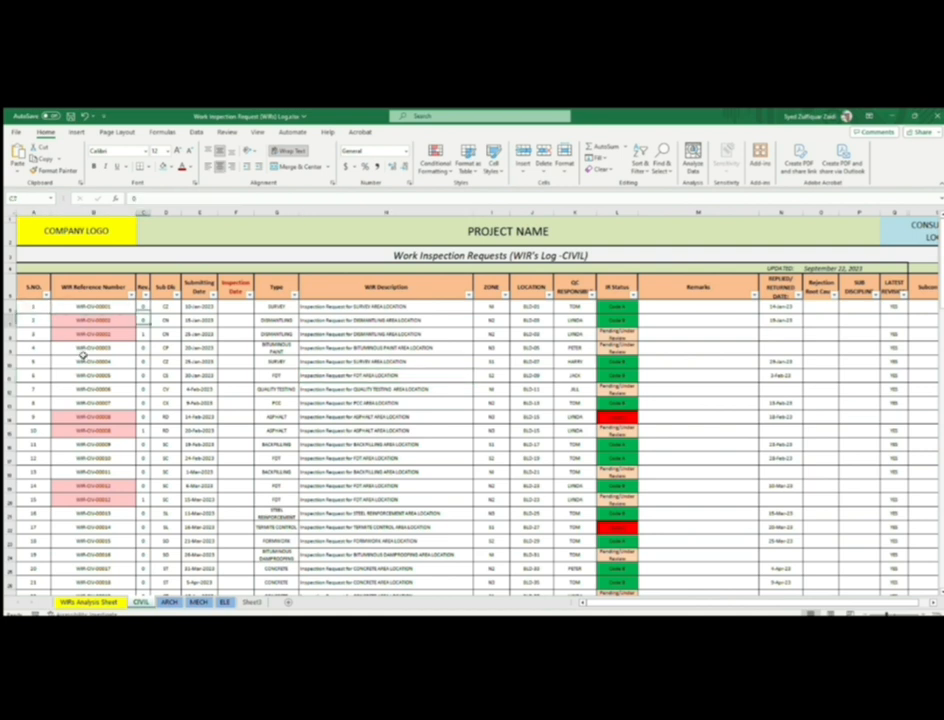
key(Up)
key(Down)
key(Down)
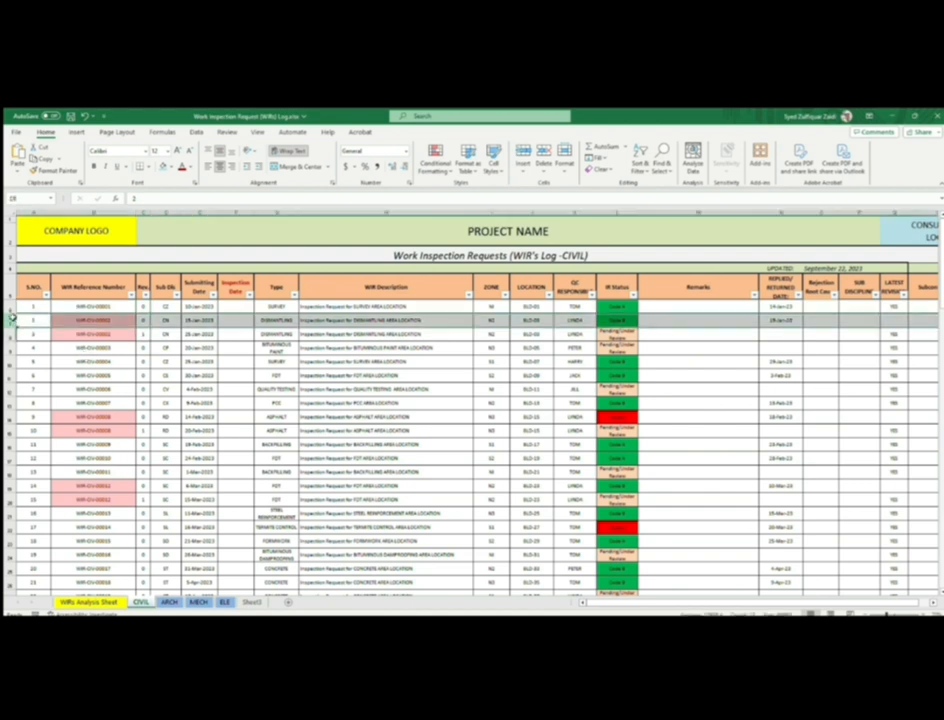
drag(12, 319, 12, 333)
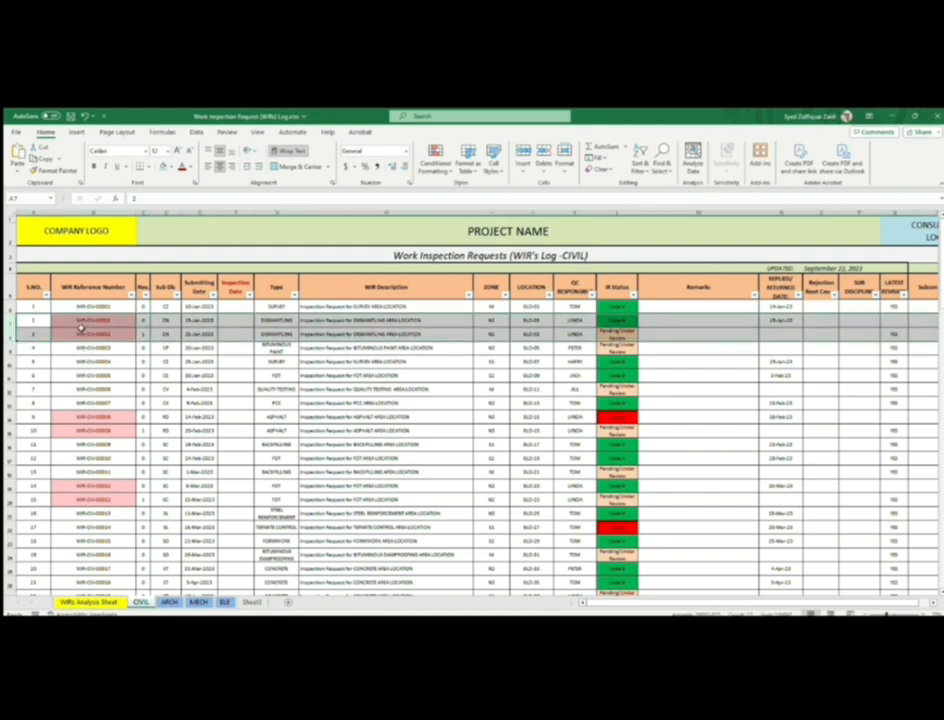
Go through the second CIVIL entry's cells from Rev. to WIR Description and back to Inspection Date.
click(147, 322)
key(Right)
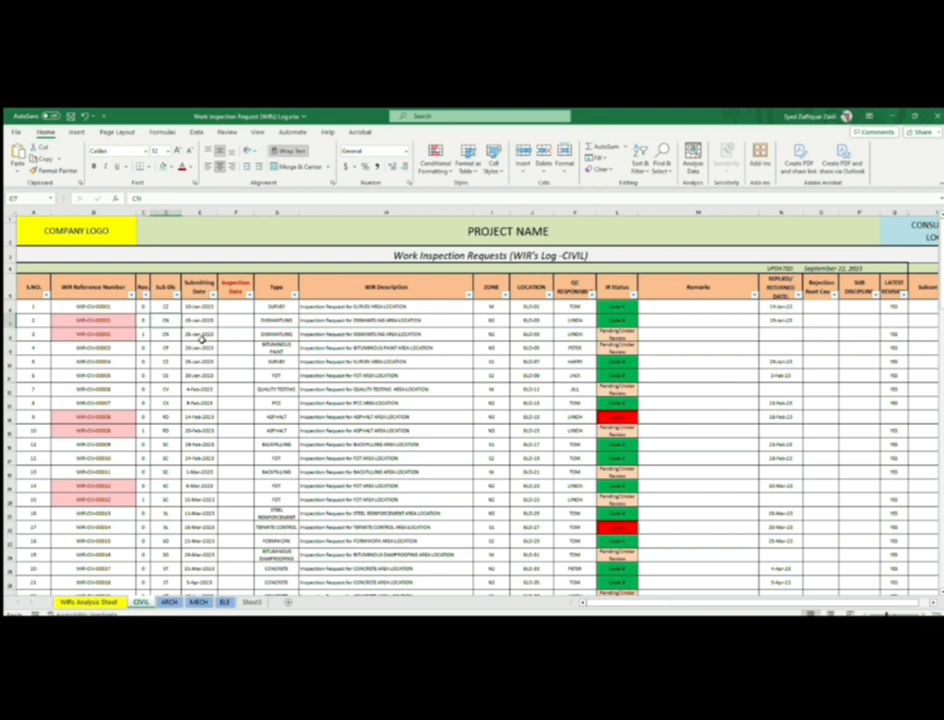
key(Right)
key(Right)
key(Right)
key(Right)
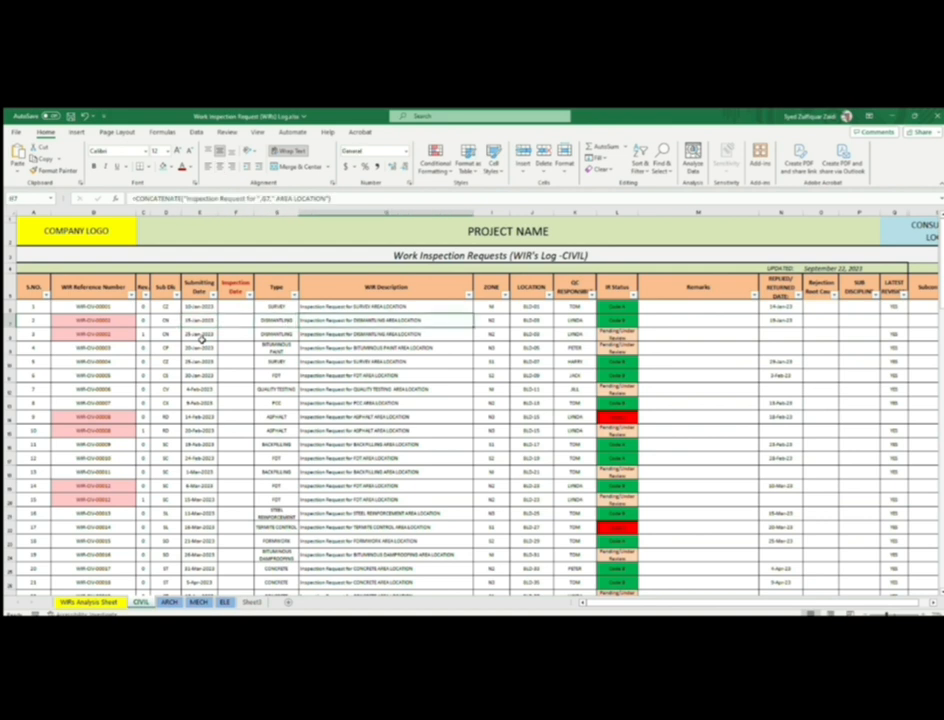
key(Left)
key(Left)
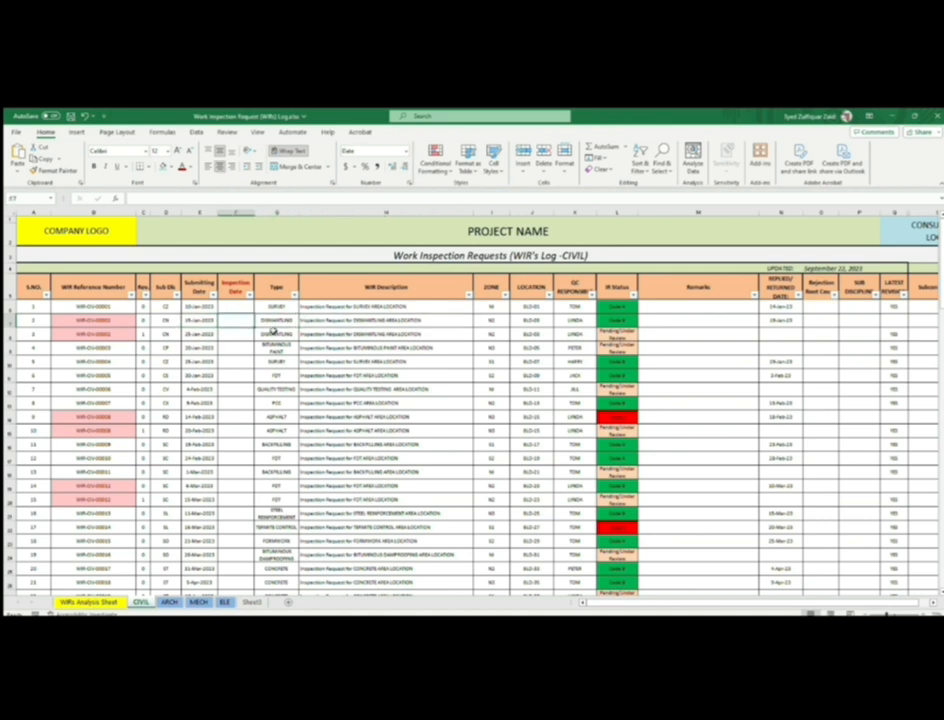
Review the upper entries of the Type, WIR Description, ZONE, LOCATION, QC Responsible and IR Status columns in turn.
drag(274, 306, 268, 472)
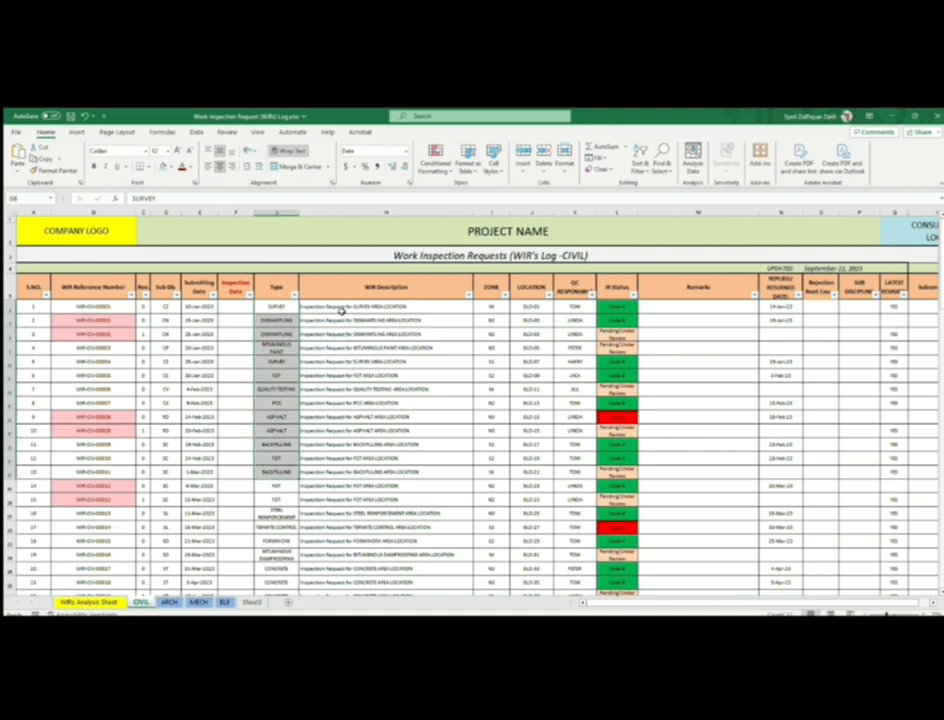
drag(338, 306, 340, 437)
drag(491, 320, 493, 413)
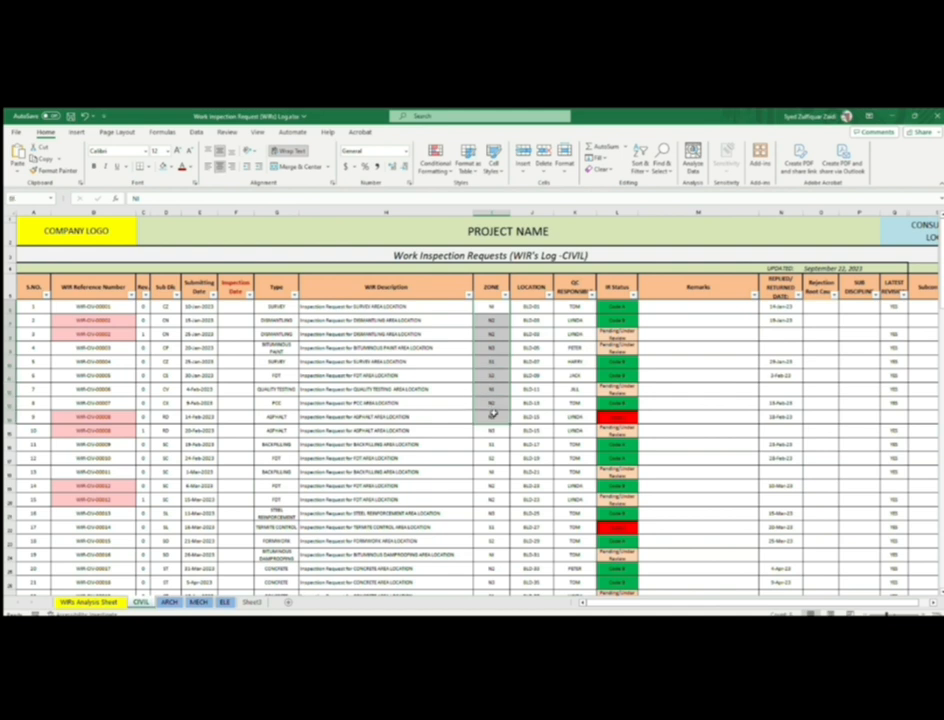
drag(531, 306, 534, 400)
drag(572, 306, 576, 411)
drag(617, 306, 600, 408)
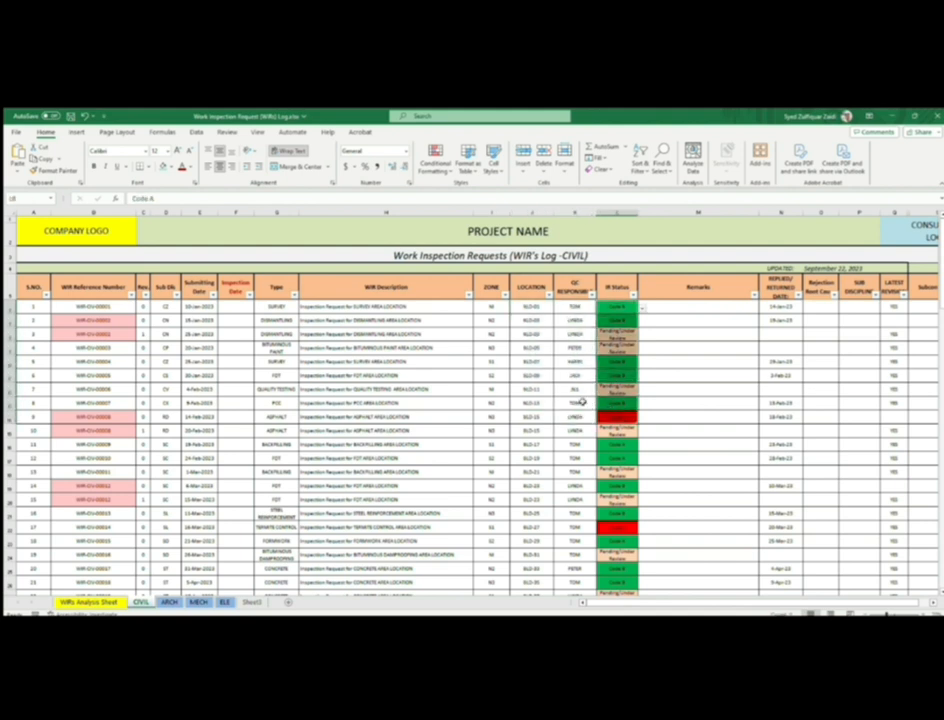
Go through the second CIVIL entry's cells from QC Responsible and Remarks to beyond the Subcontractor column.
click(583, 320)
click(656, 324)
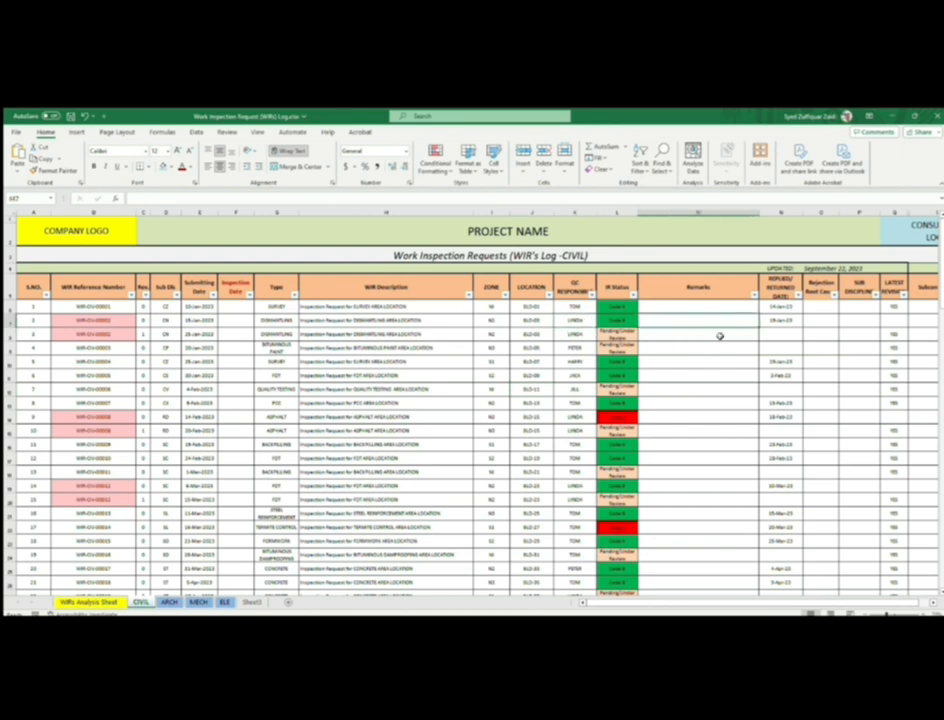
key(Right)
key(Right)
key(Right)
key(Right)
key(Right)
key(Right)
key(Right)
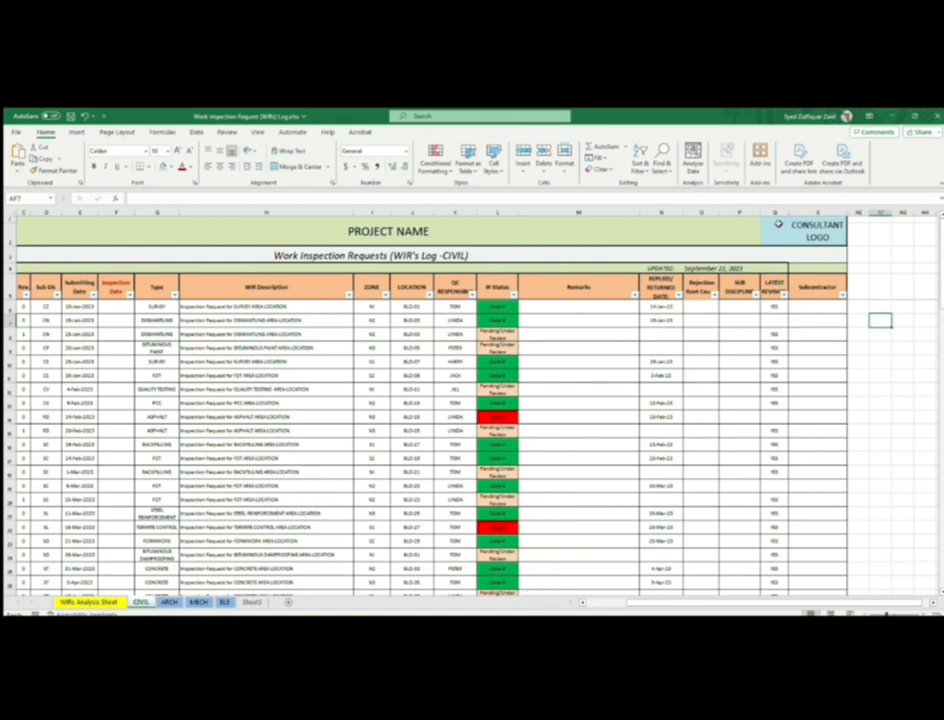
Examine the Latest Revision column against the two CIVIL rows with serial numbers 2 and 3.
click(775, 213)
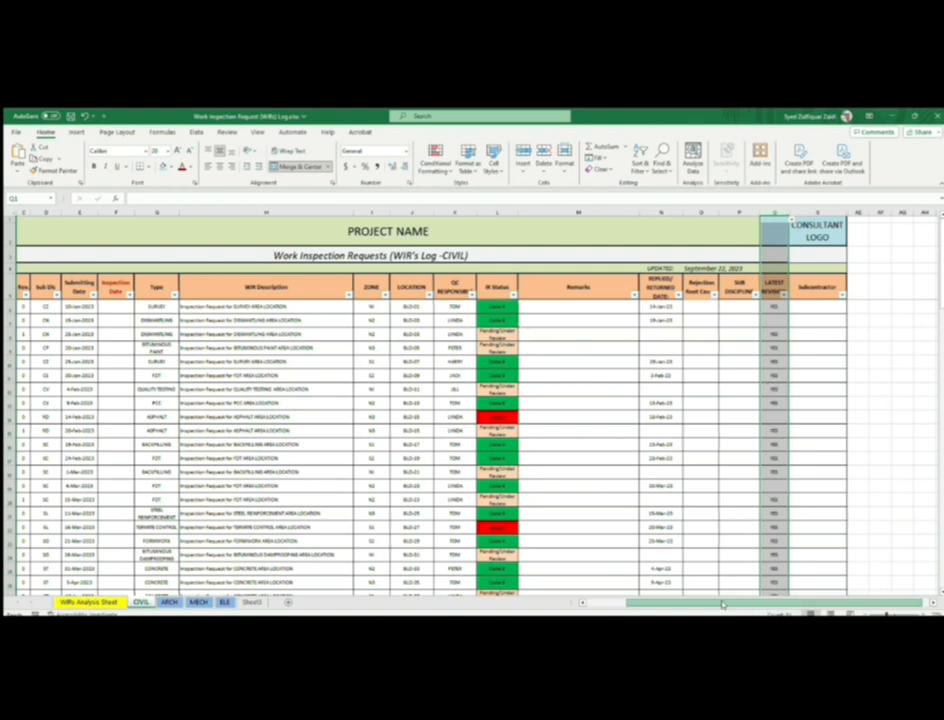
scroll(722, 603, left, 3)
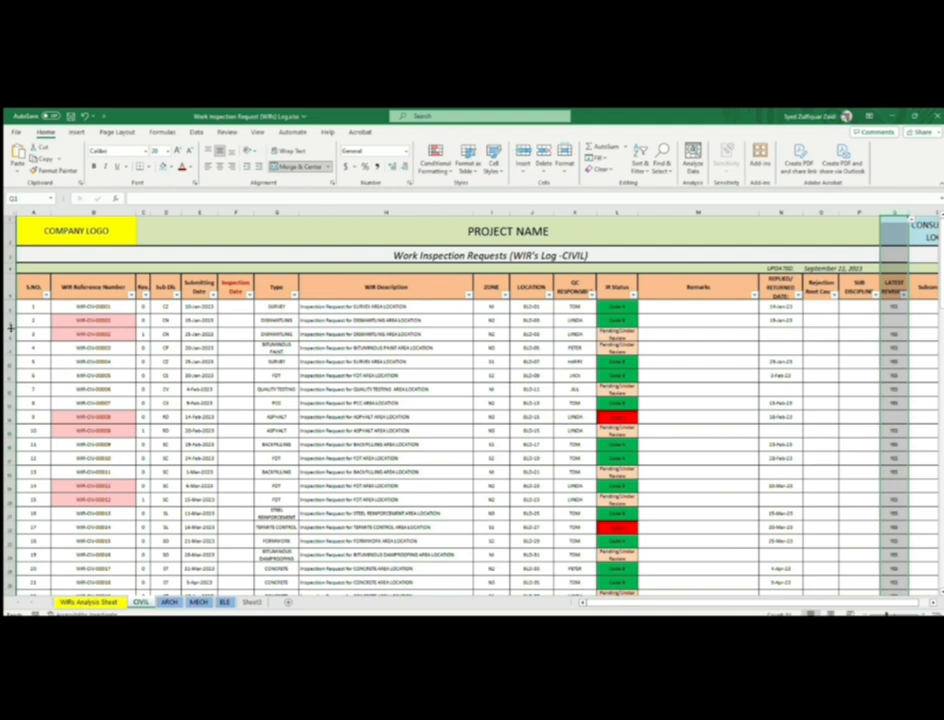
drag(8, 320, 20, 333)
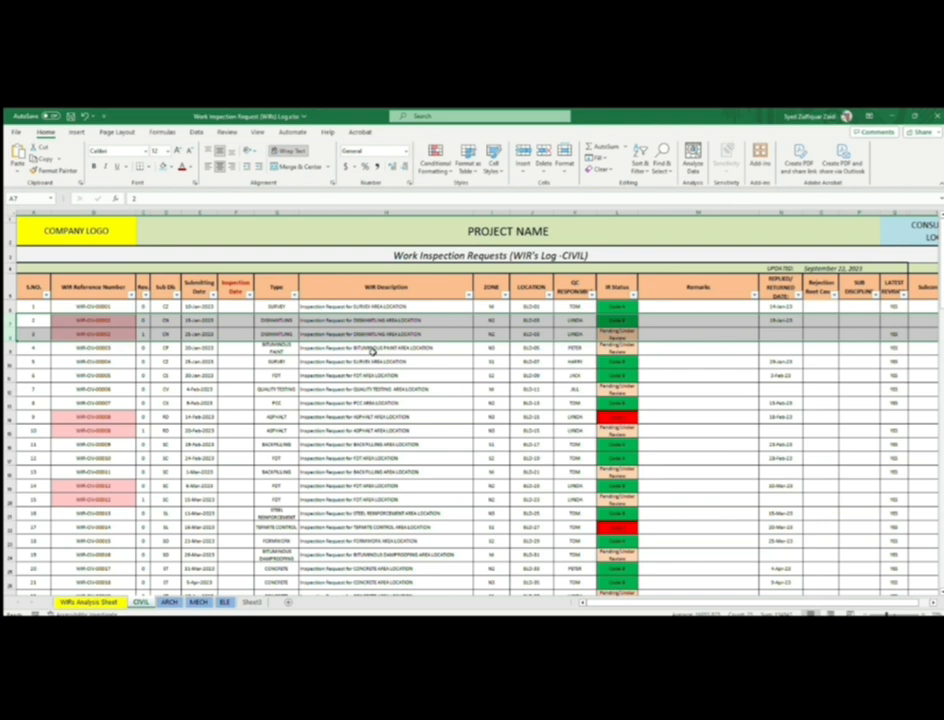
Inspect IR Status cells of several CIVIL entries and locate the Data Validation command behind their status lists.
click(614, 391)
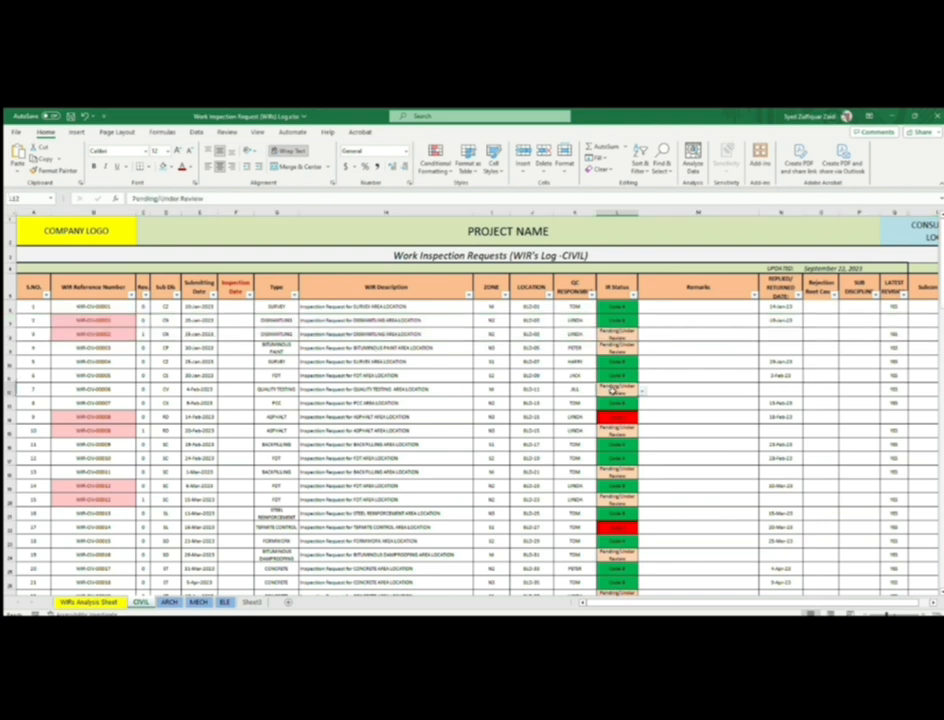
click(625, 362)
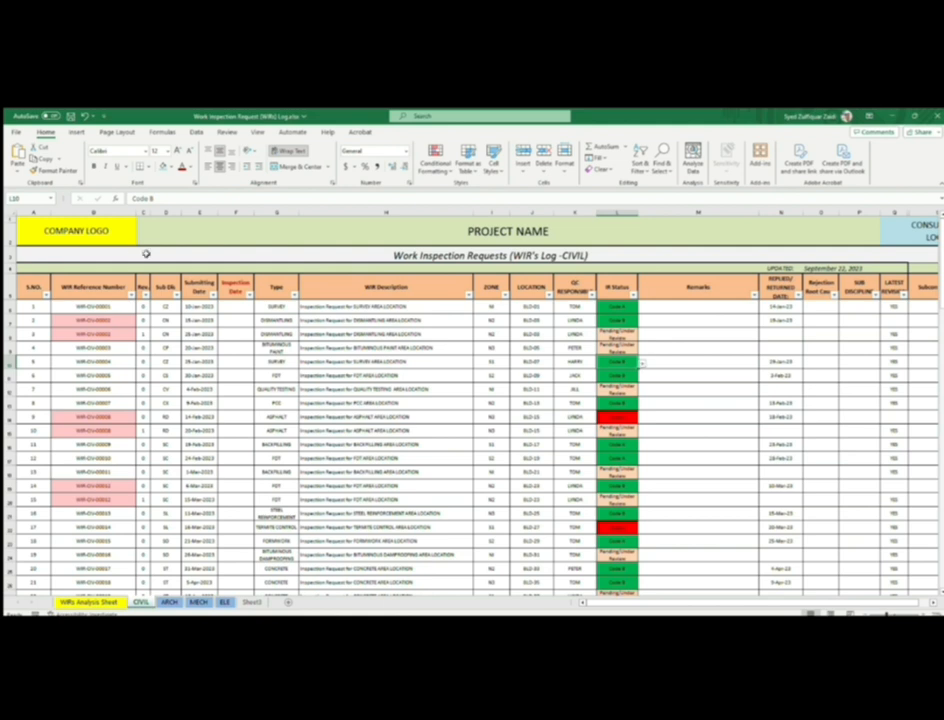
click(197, 131)
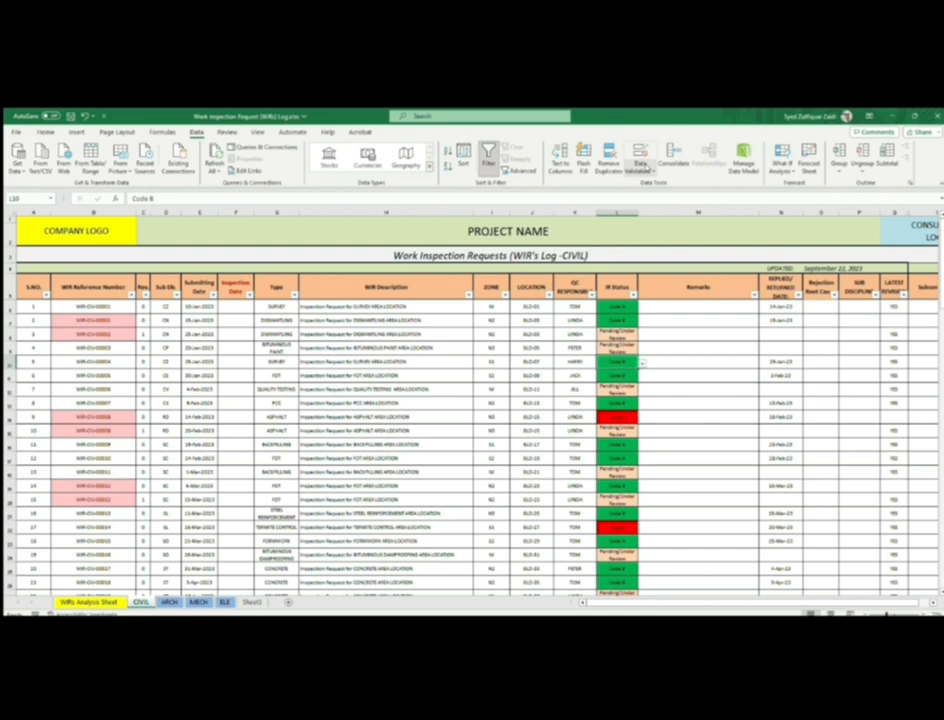
click(619, 319)
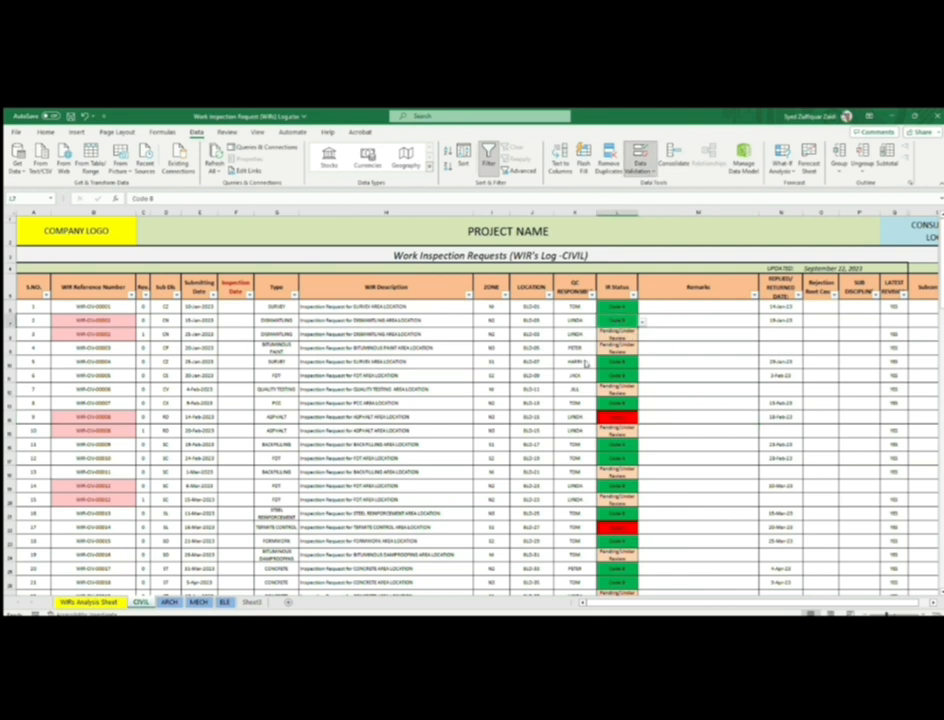
click(680, 320)
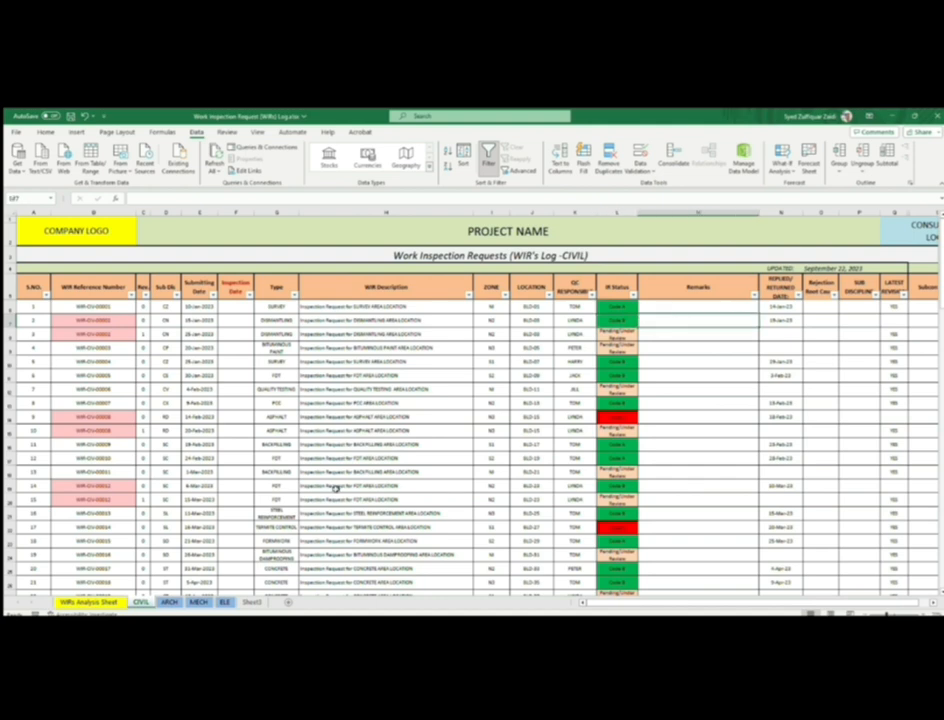
Find the WIRs Code list on Sheet3, beyond the site layout.
click(262, 604)
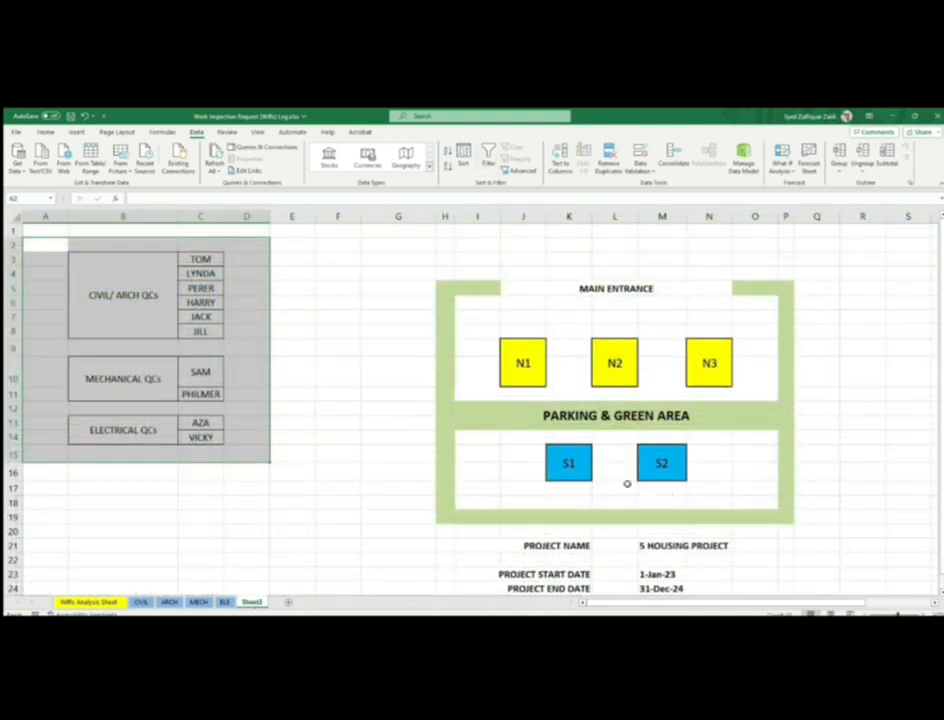
drag(671, 604, 780, 604)
click(935, 602)
scroll(935, 602, right, 4)
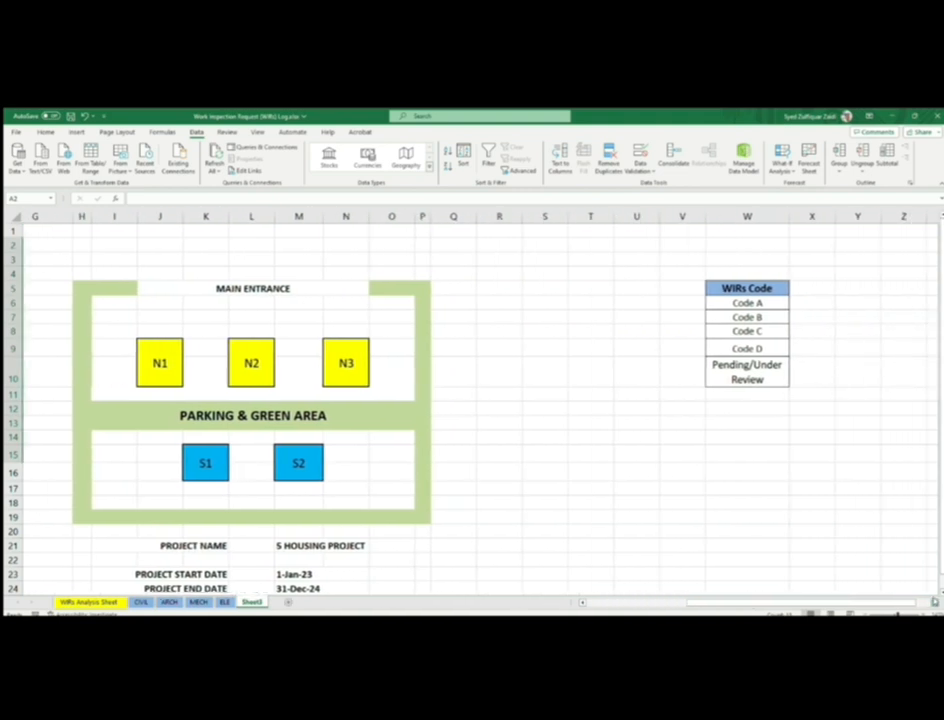
click(850, 475)
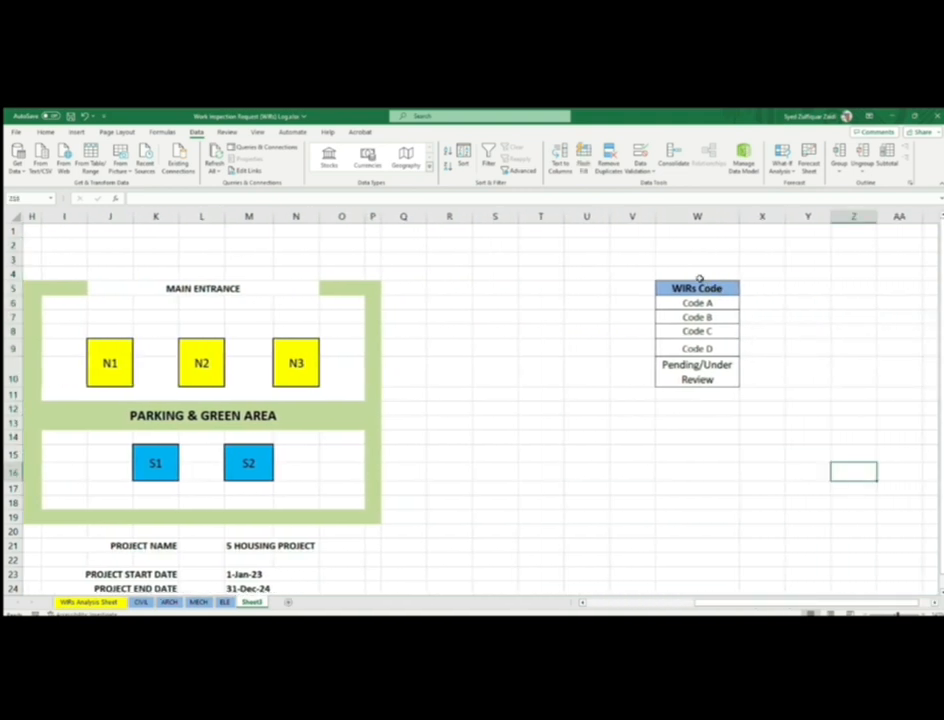
Go through the WIRs Code list on Sheet3 from Code A to Code D and Pending/Under Review.
drag(700, 288, 703, 376)
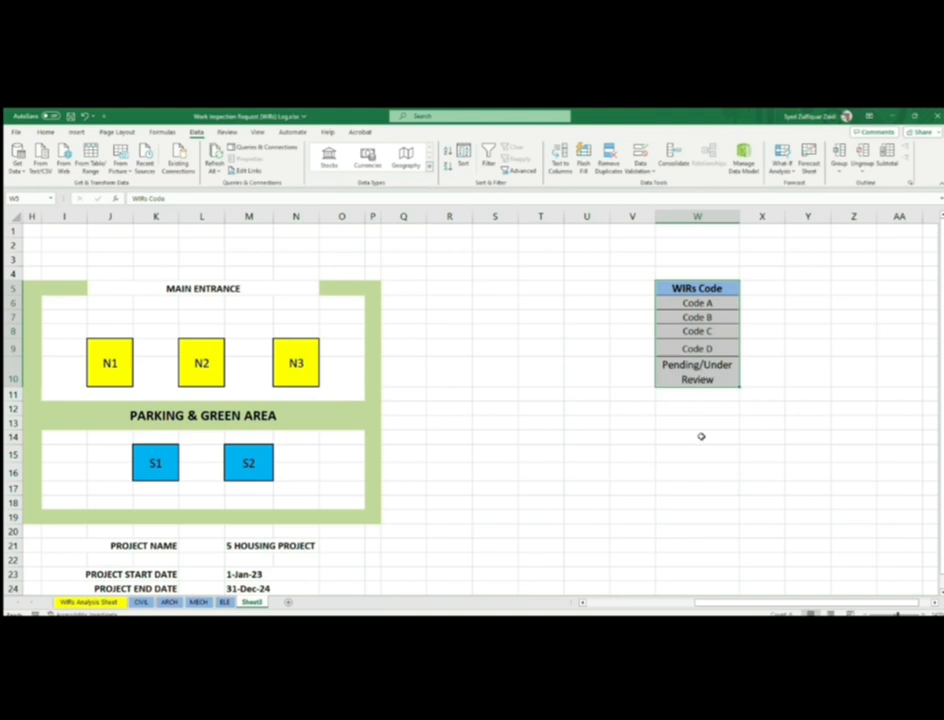
click(707, 302)
click(712, 317)
click(713, 331)
click(713, 347)
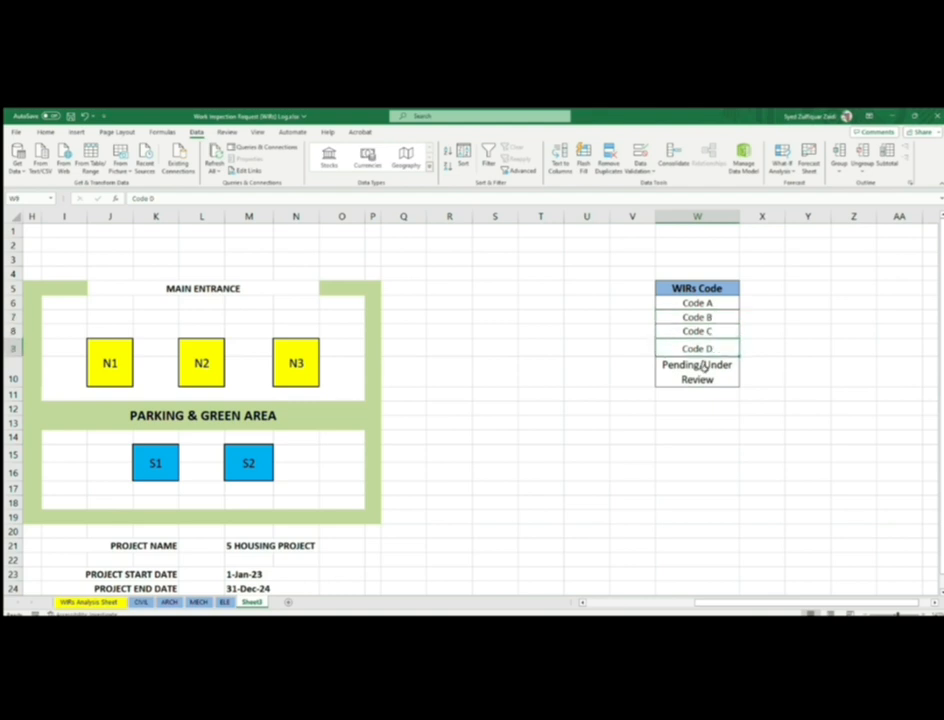
click(705, 367)
drag(700, 288, 706, 365)
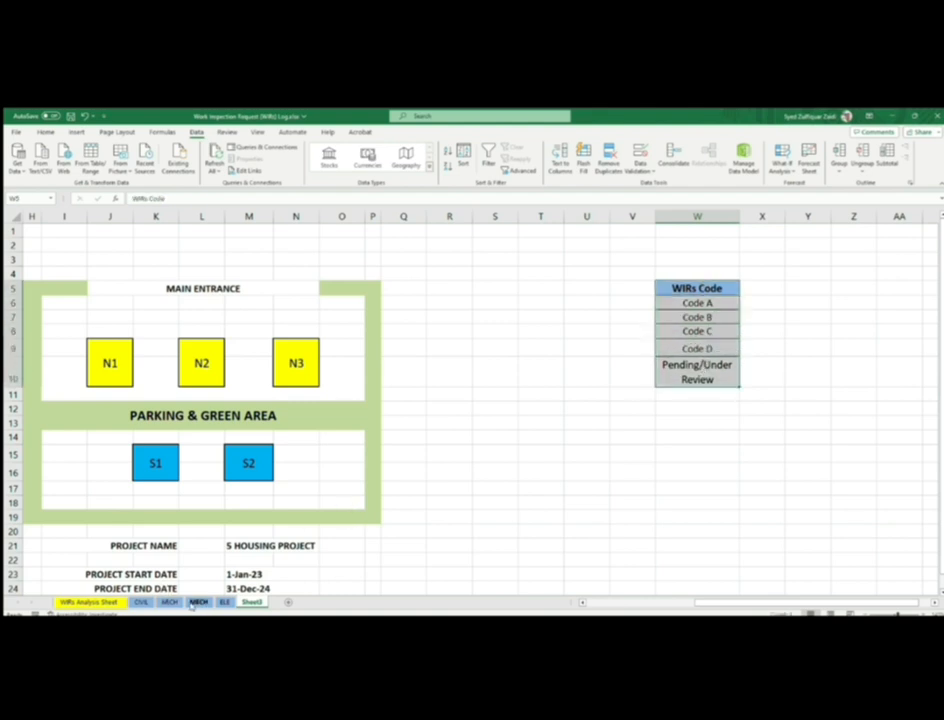
Return to the CIVIL log and look over the second entry's IR Status and the Remarks column.
click(141, 602)
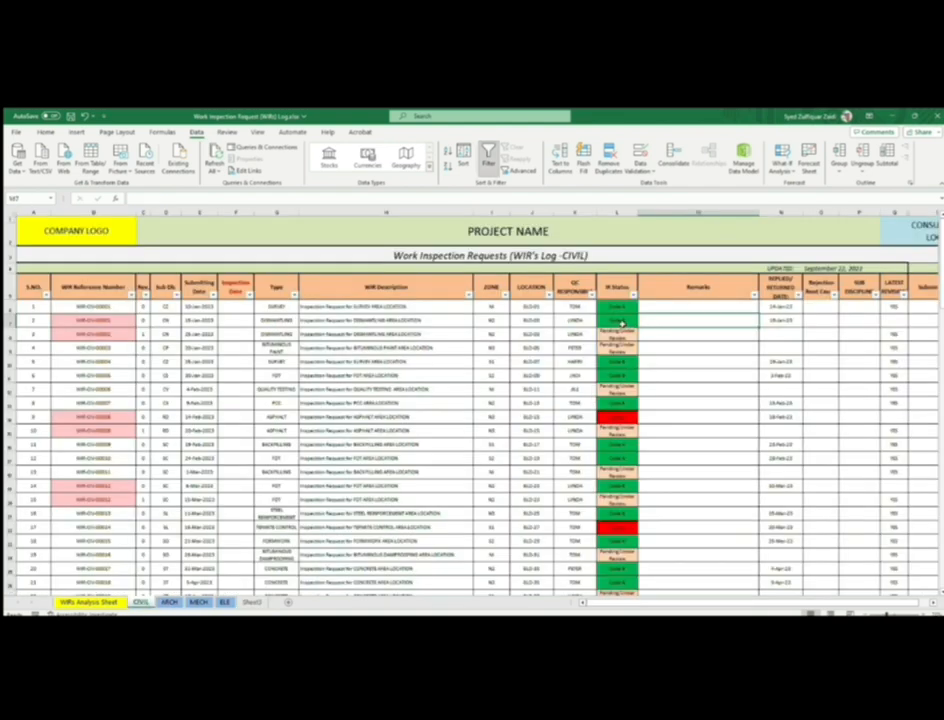
click(632, 321)
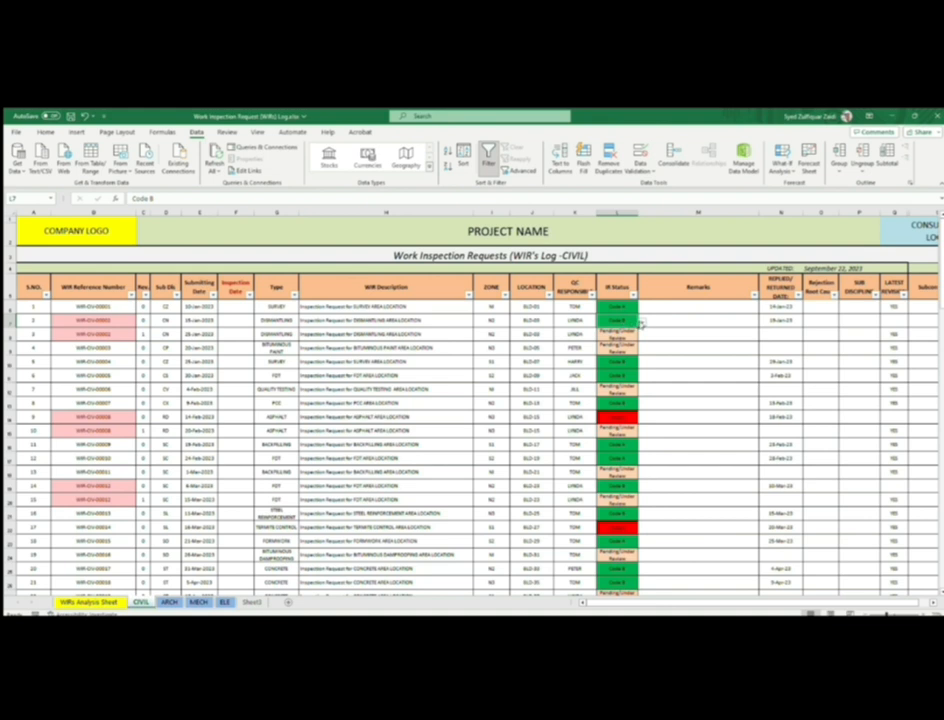
click(704, 416)
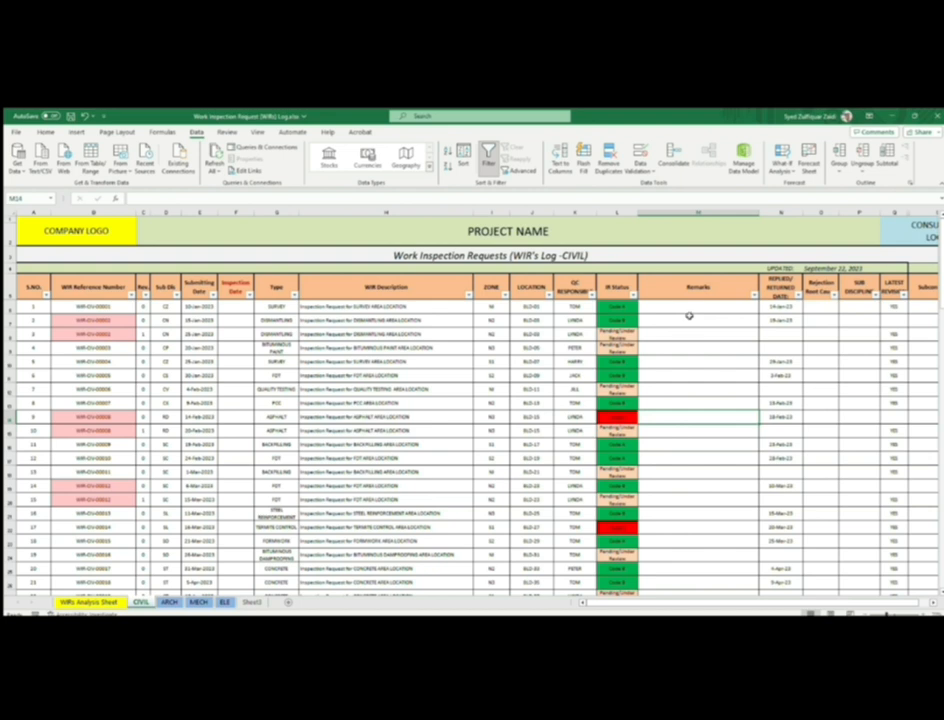
drag(689, 316, 697, 489)
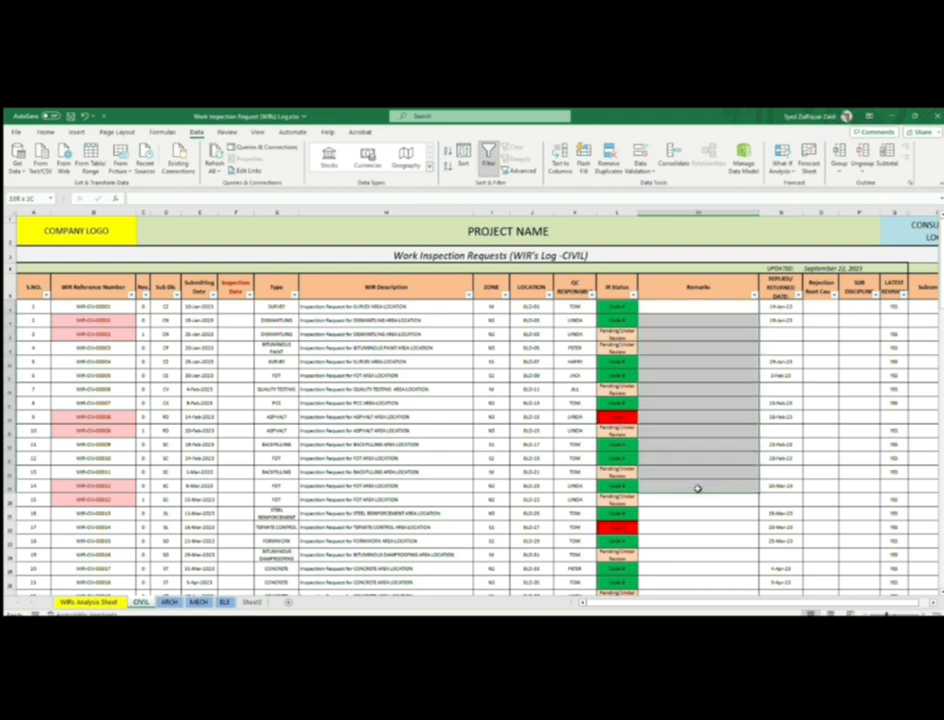
click(706, 414)
click(706, 316)
click(731, 336)
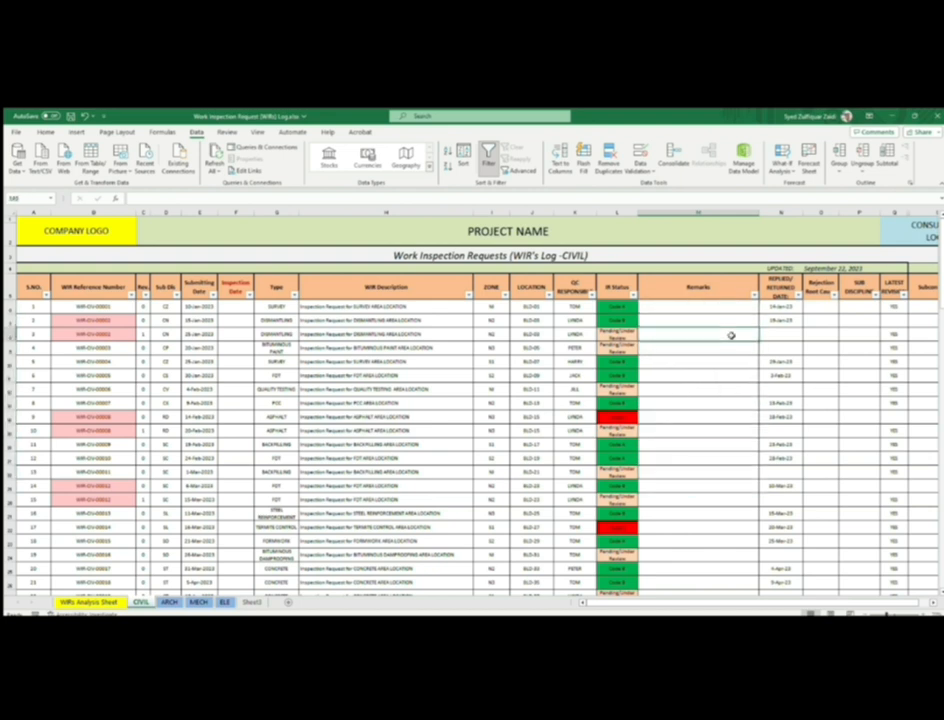
Check the IR Status cells of the CIVIL entries with serial numbers 2, 8 and 7.
click(621, 321)
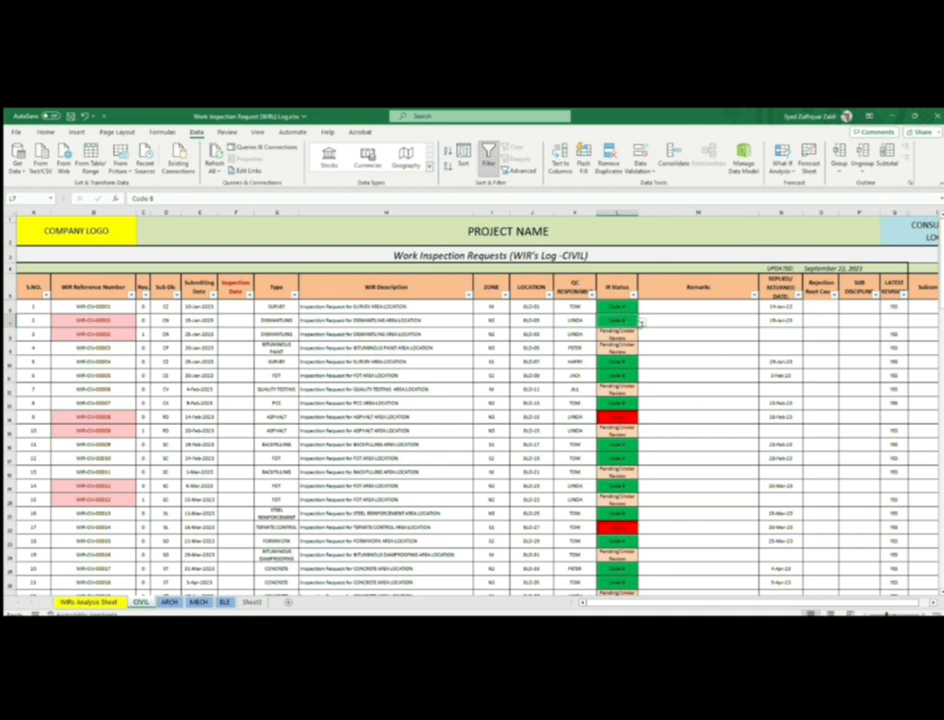
click(613, 404)
click(621, 391)
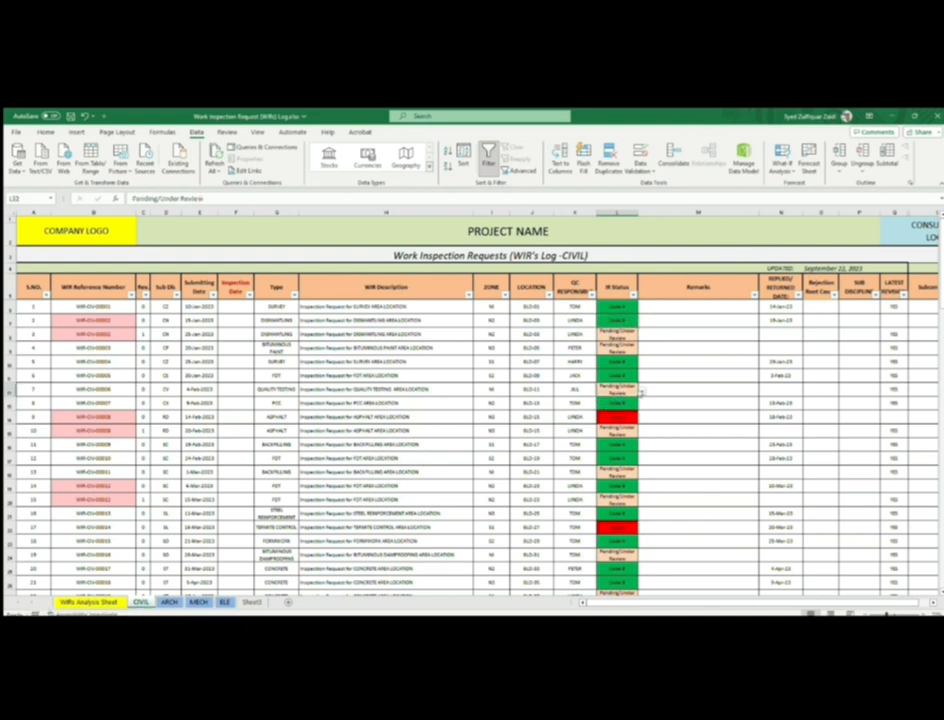
Apply list data validation to the Remarks cells of CIVIL entries 1 to 9, using Code A through Pending/Under Review on Sheet3 as the source.
click(704, 383)
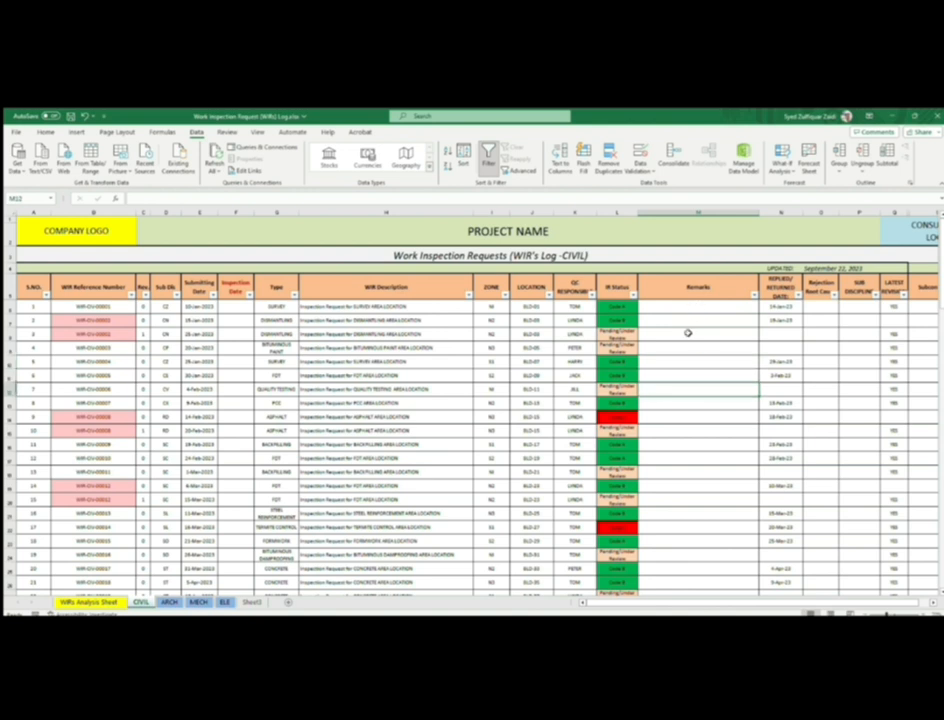
drag(691, 308, 696, 417)
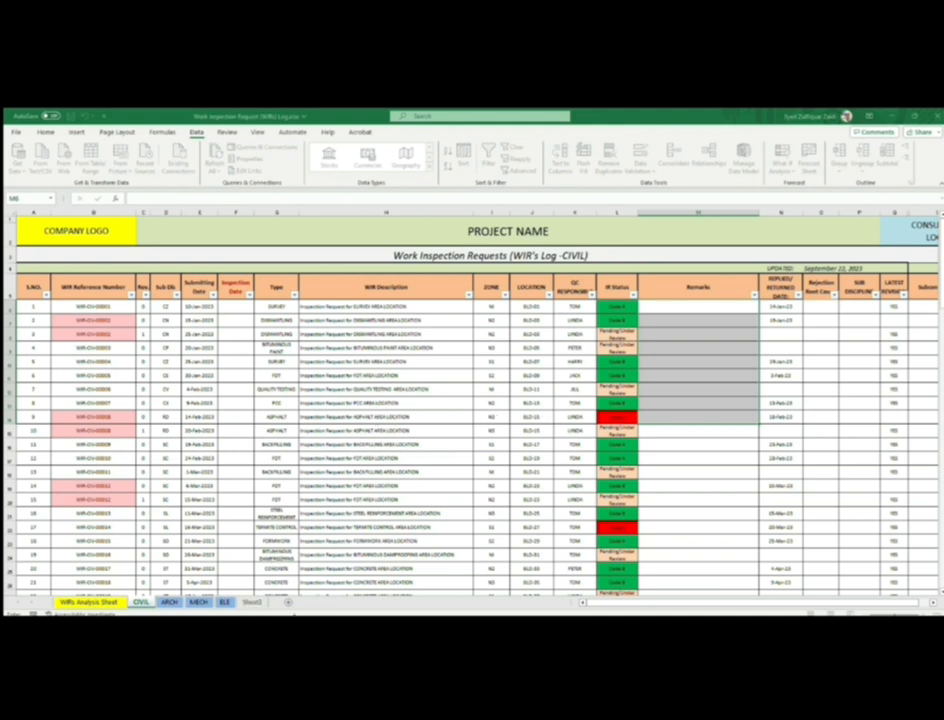
click(246, 603)
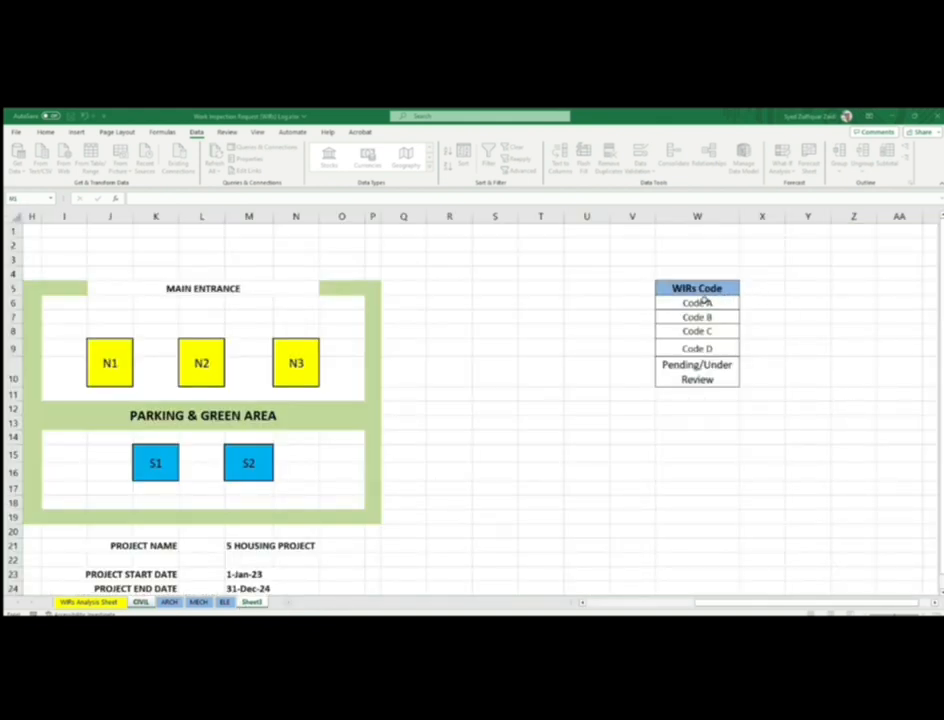
drag(702, 302, 697, 378)
key(ctrl+c)
click(472, 470)
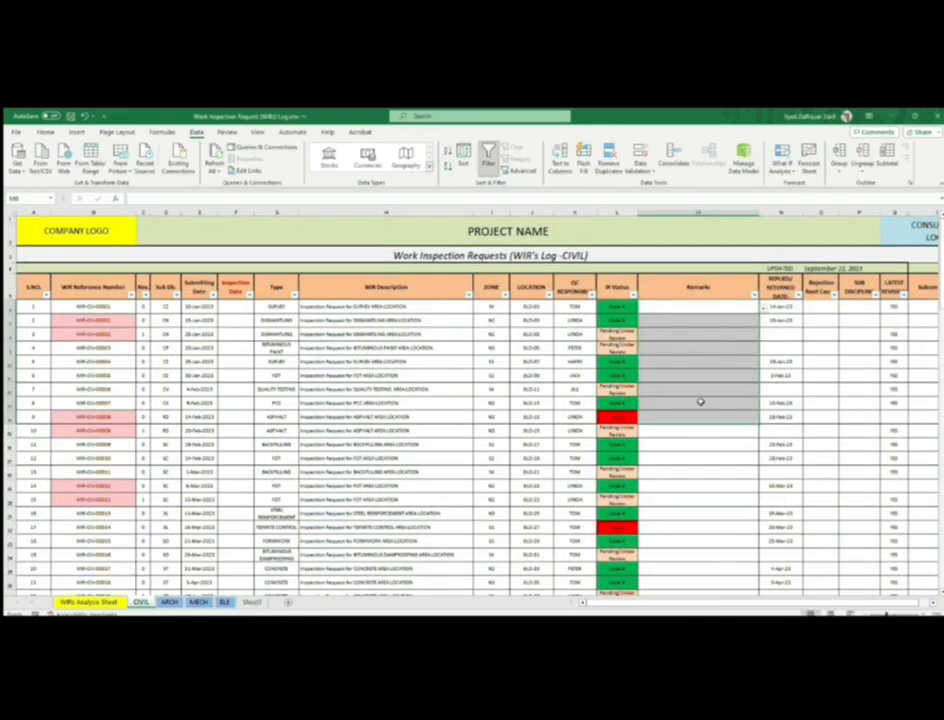
Try the Remarks drop-down by choosing Code B for the second CIVIL entry and Pending/Under Review for the third.
click(718, 322)
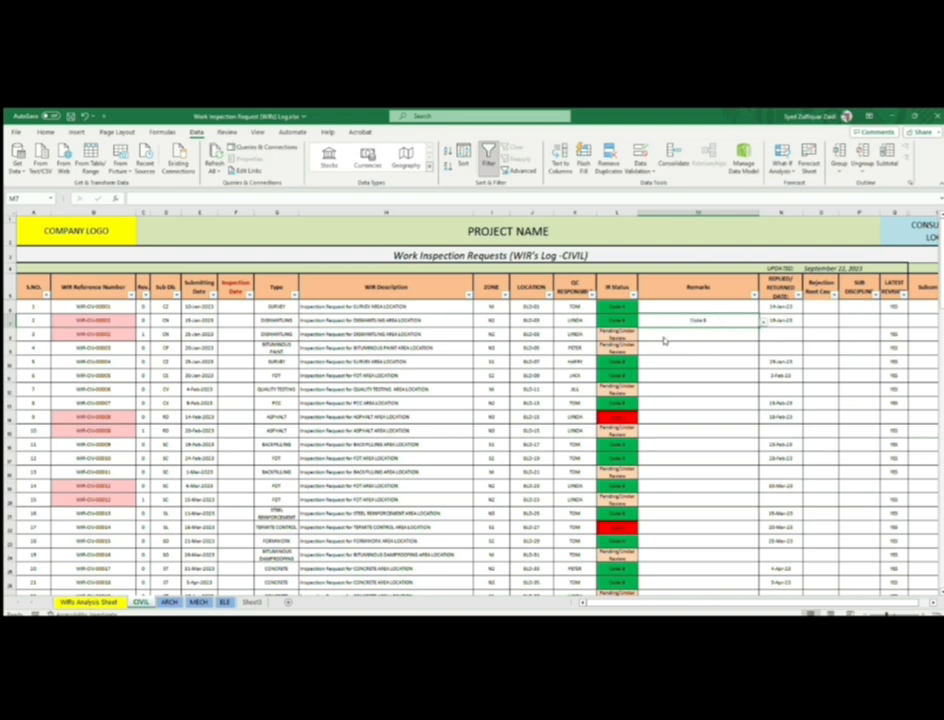
click(731, 337)
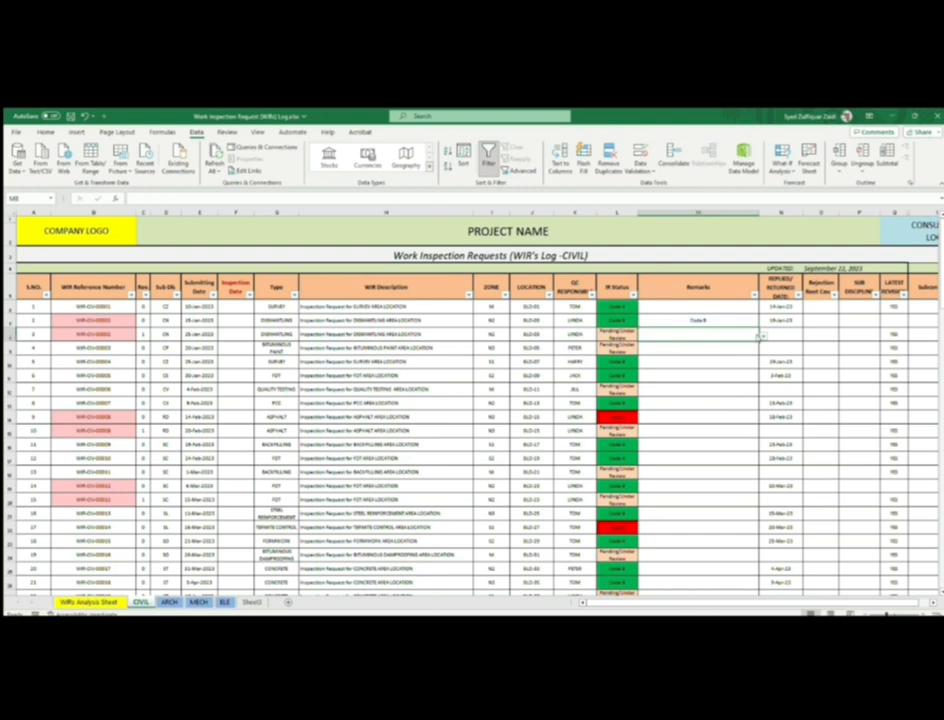
click(762, 337)
click(678, 377)
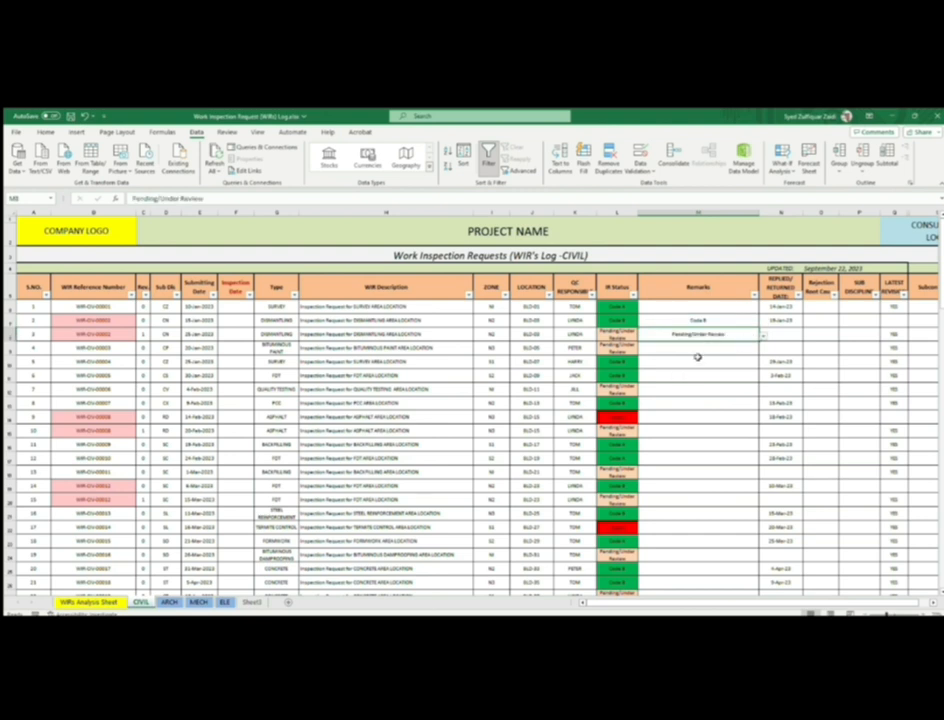
Choose Code C in the Remarks of the fourth CIVIL entry and Code B in the Remarks of the fifth.
click(708, 353)
click(760, 352)
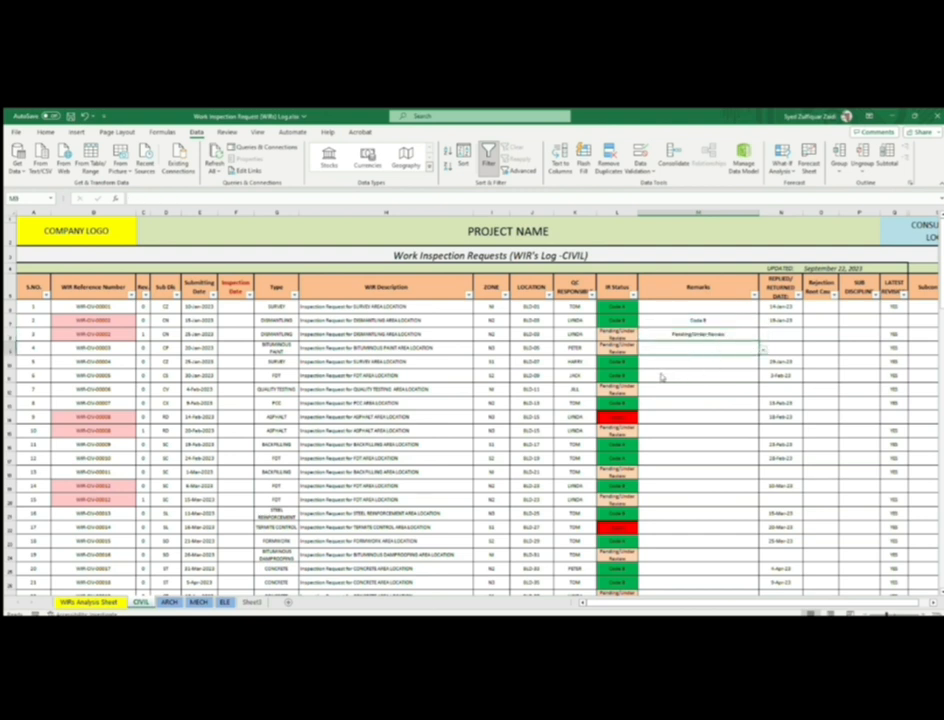
click(690, 390)
click(719, 361)
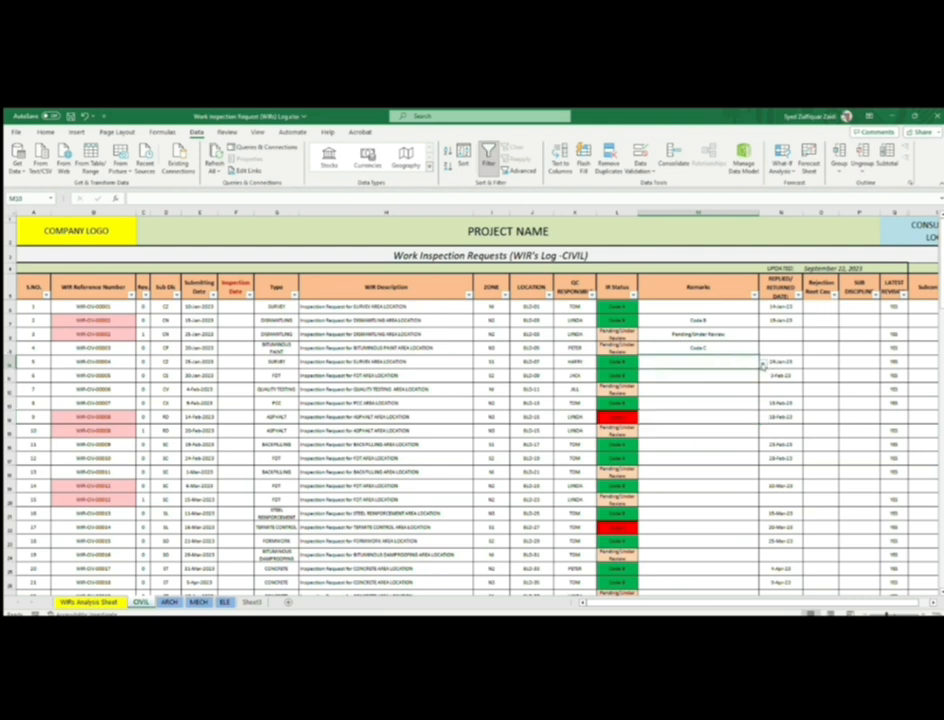
click(664, 382)
click(685, 430)
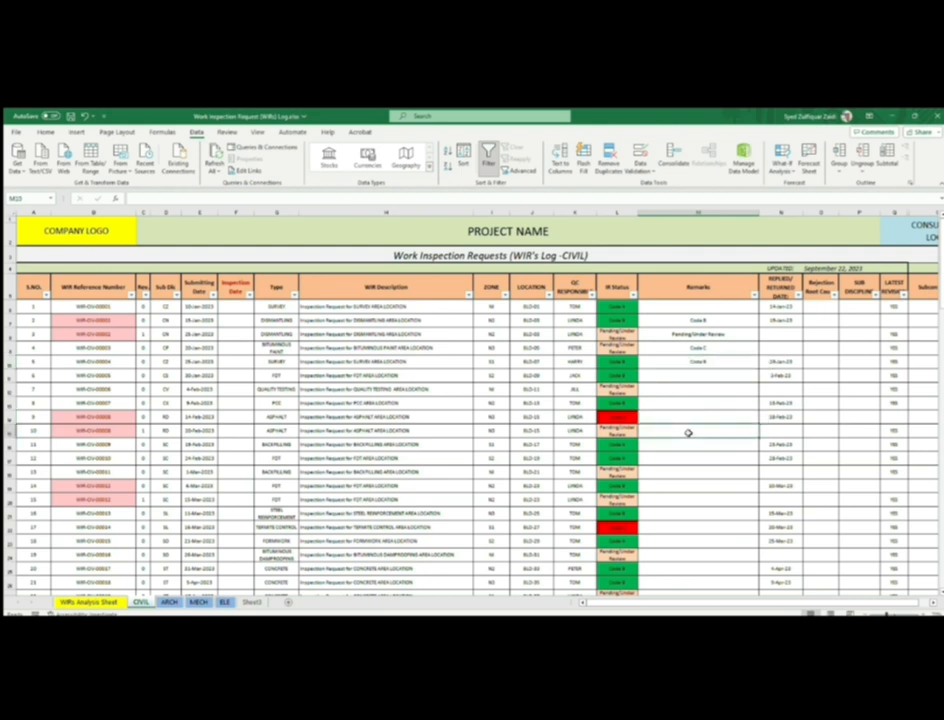
Clear the sample codes from the Remarks cells of CIVIL entries 2 to 5.
click(616, 319)
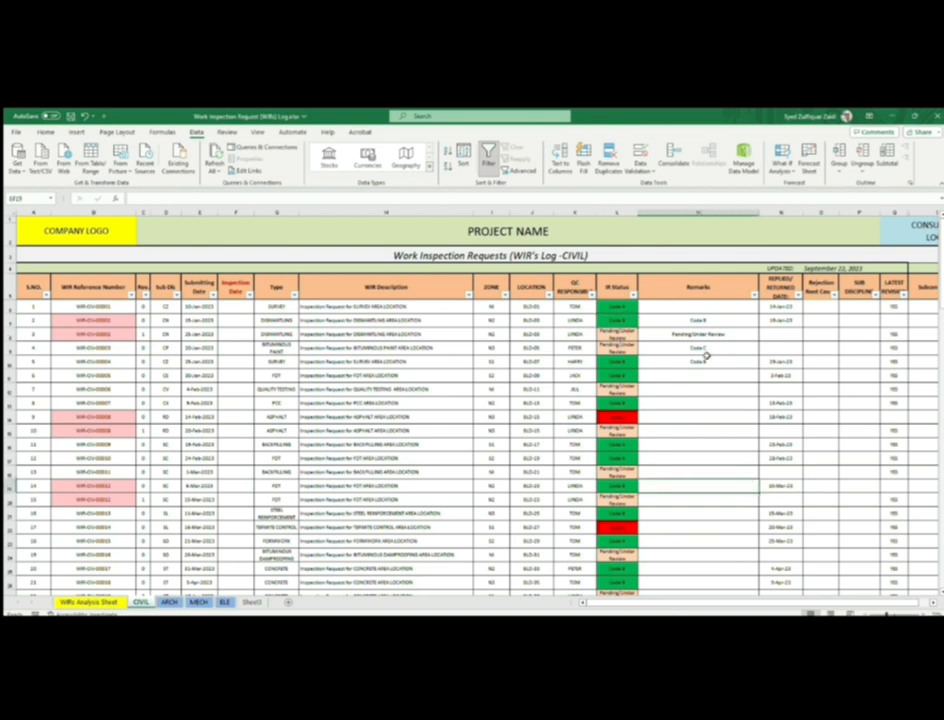
drag(697, 320, 700, 362)
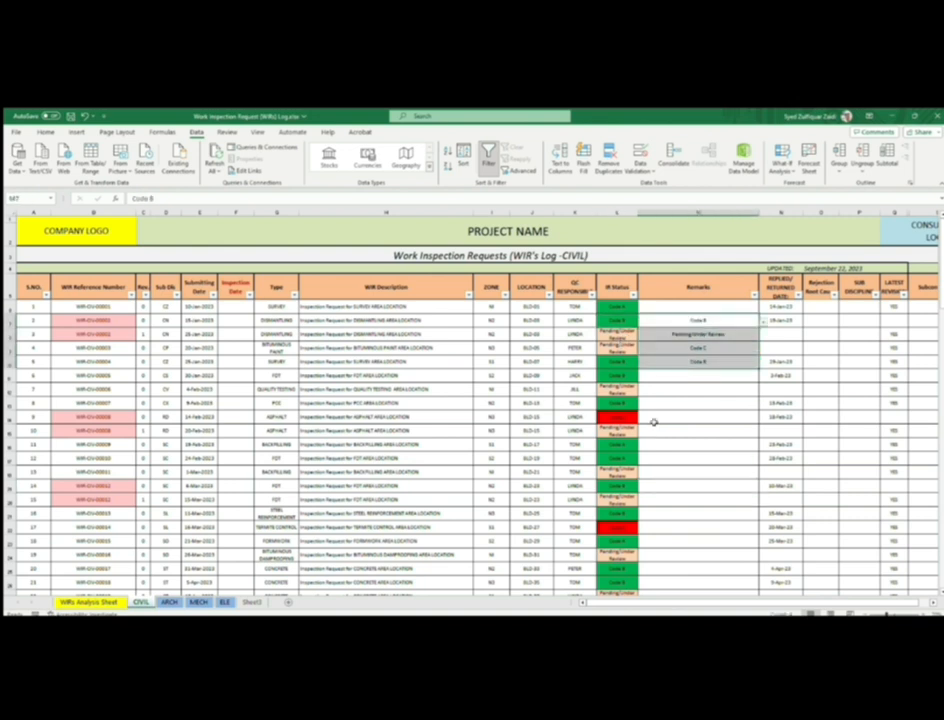
key(Delete)
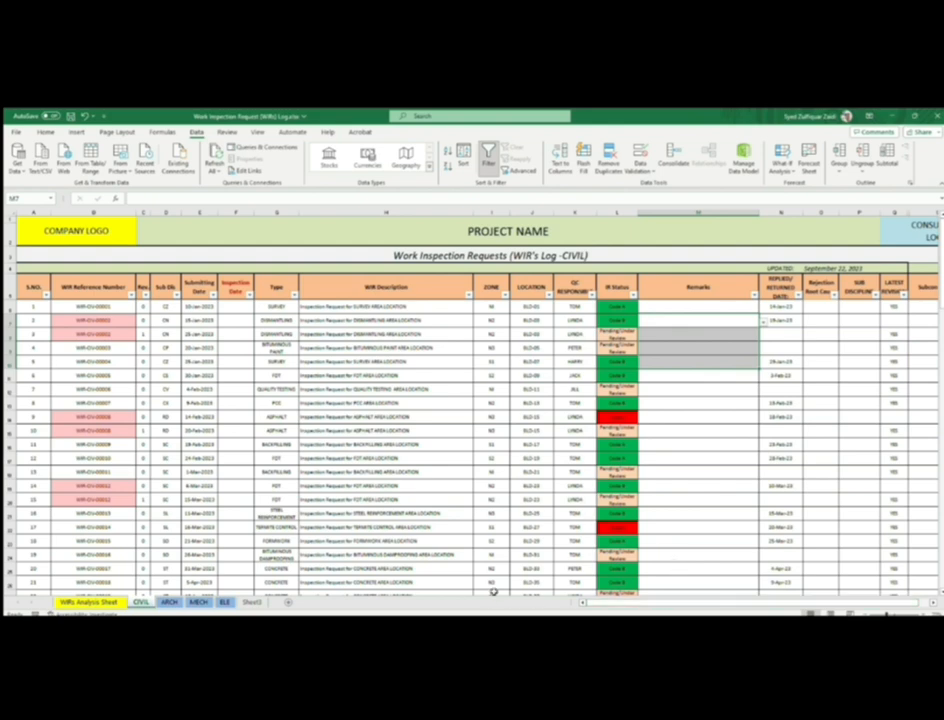
Look over the remaining CIVIL entries and the first entries of the ARCH log.
scroll(257, 445, down, 3)
scroll(257, 445, down, 9)
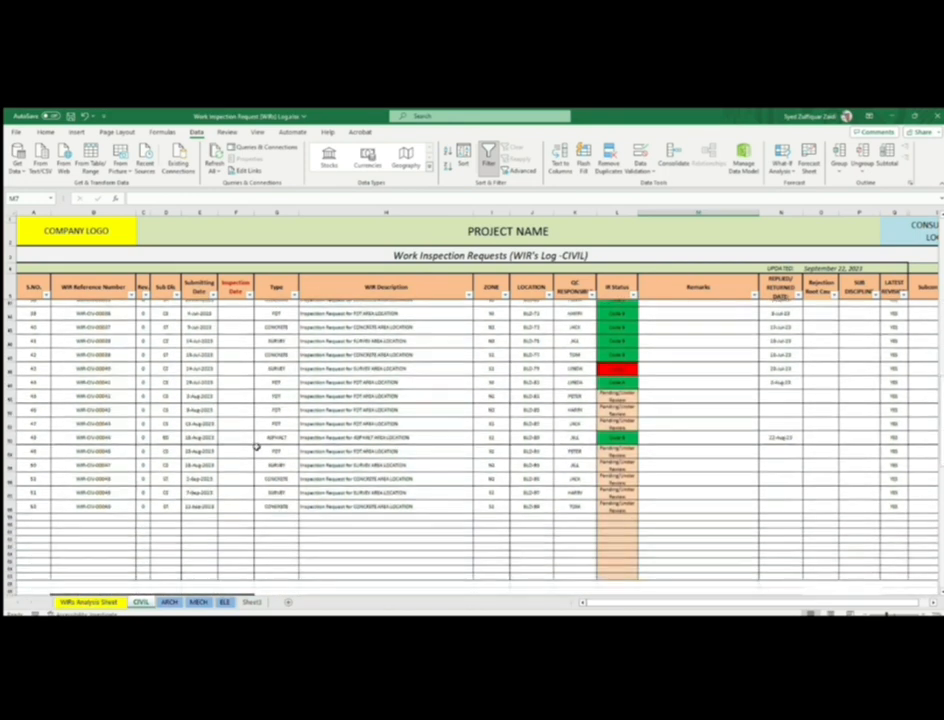
key(ctrl+Page_Down)
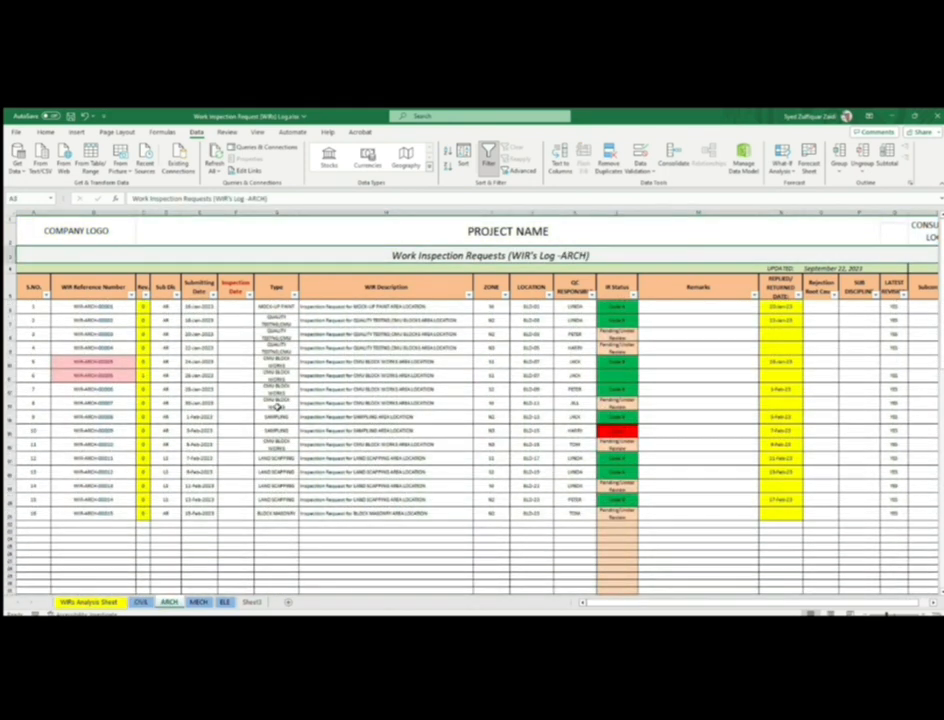
drag(30, 306, 148, 324)
click(27, 306)
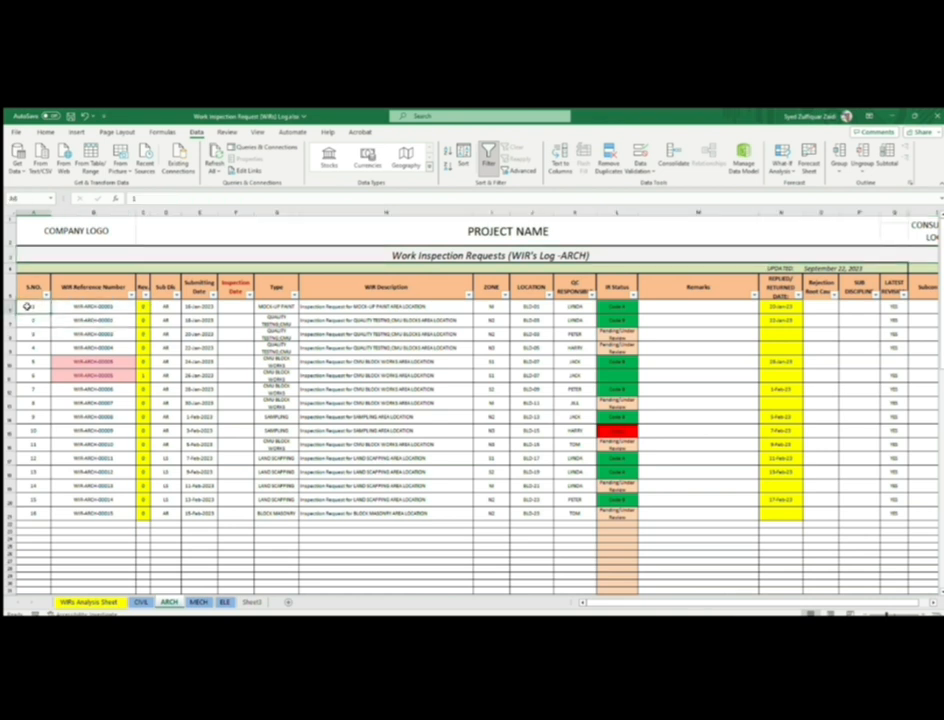
Examine the ARCH log's revised entries 5 and 6, its column layout and its IR Status cells.
drag(30, 289, 145, 378)
drag(9, 361, 9, 375)
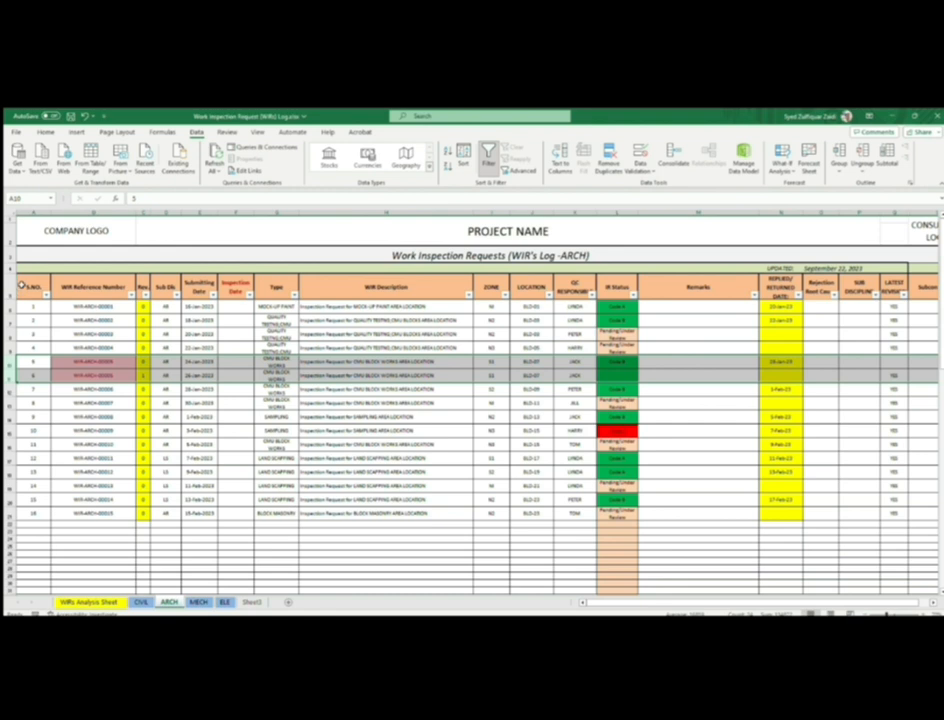
drag(18, 286, 935, 402)
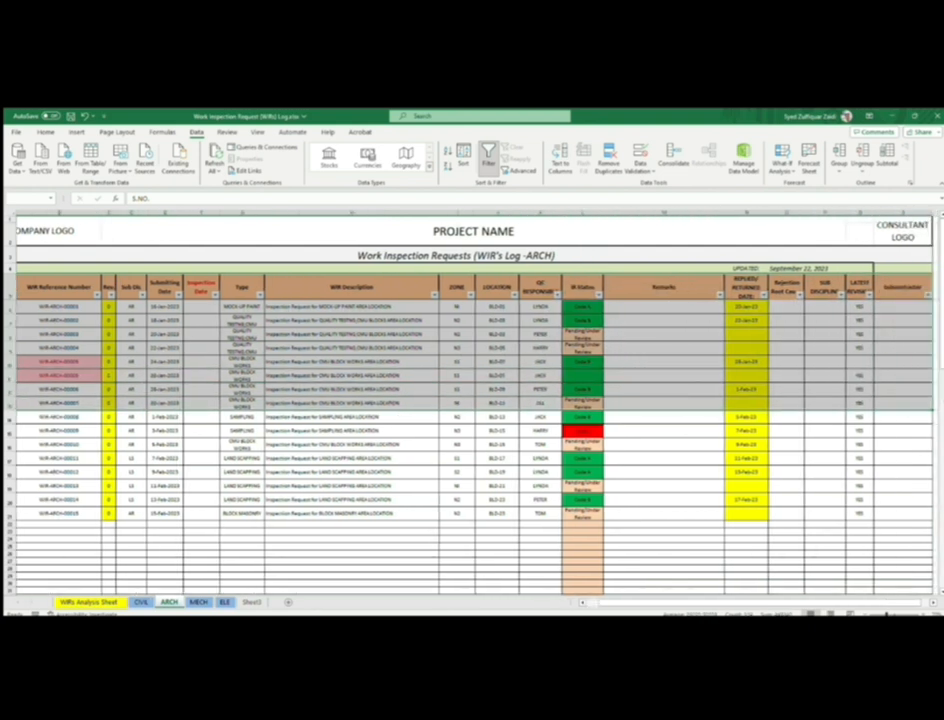
click(582, 320)
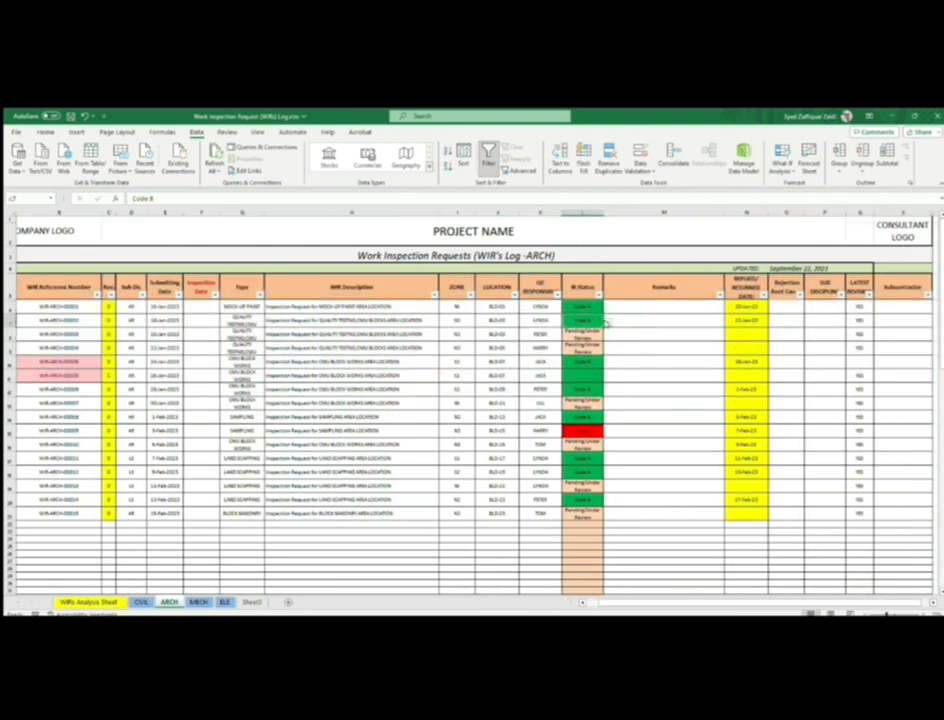
click(491, 335)
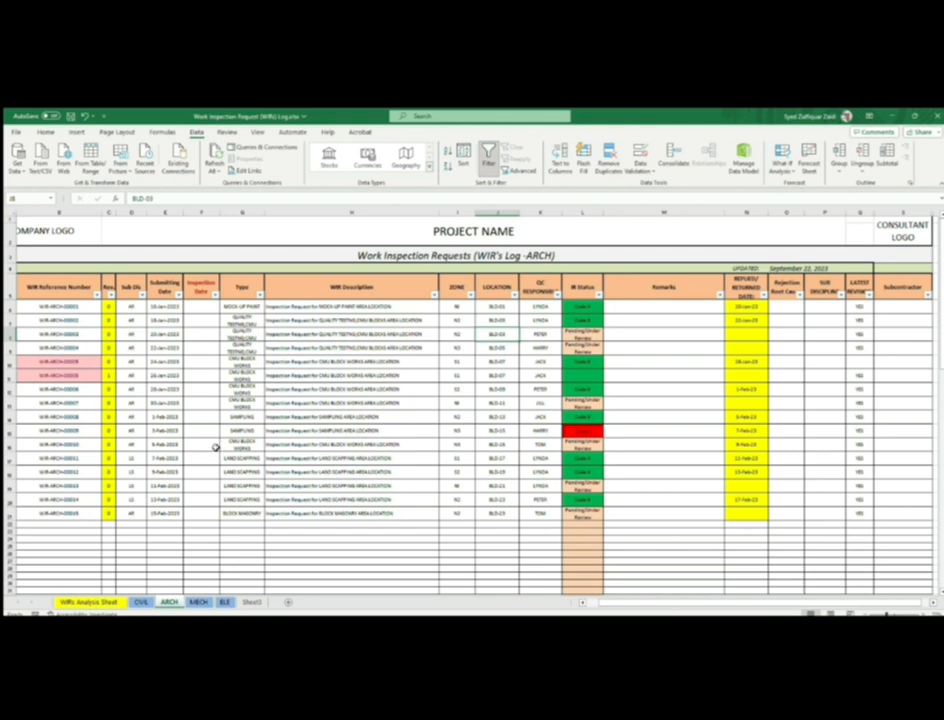
Look over the MECH and ELE logs from the serial number column onward.
click(198, 602)
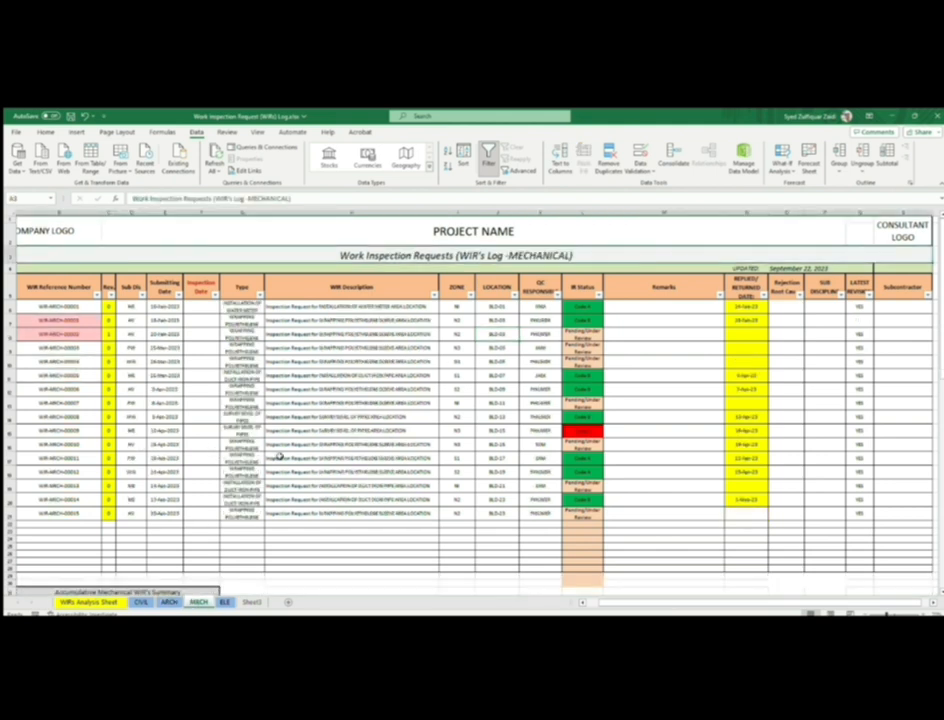
drag(672, 603, 620, 603)
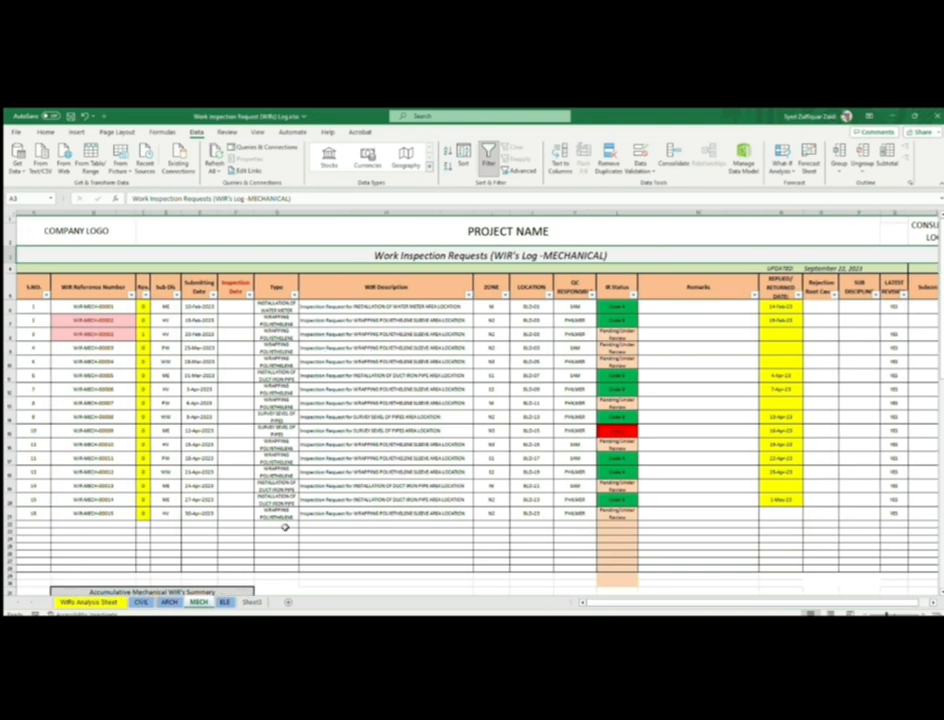
click(225, 602)
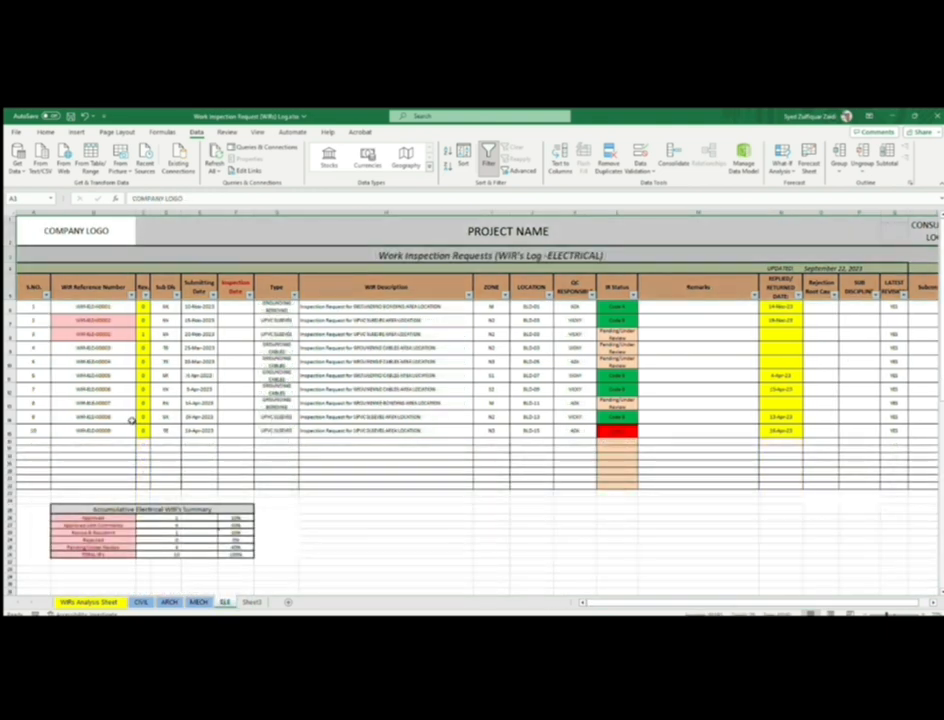
click(189, 421)
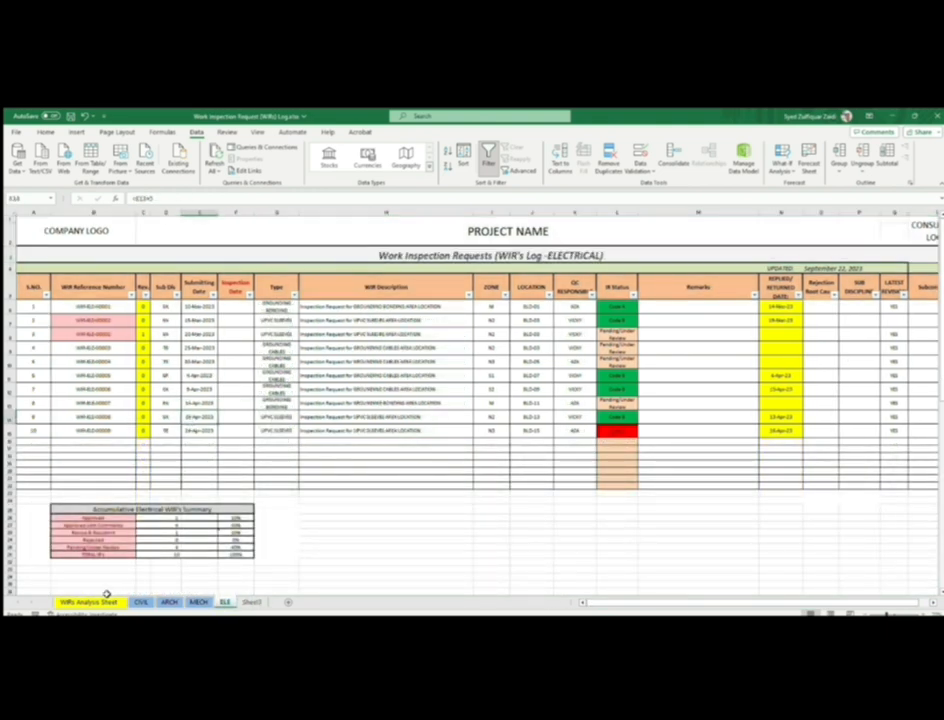
Review the Civil/Arch, Mechanical and Electrical QC lists at the start of Sheet3.
click(243, 603)
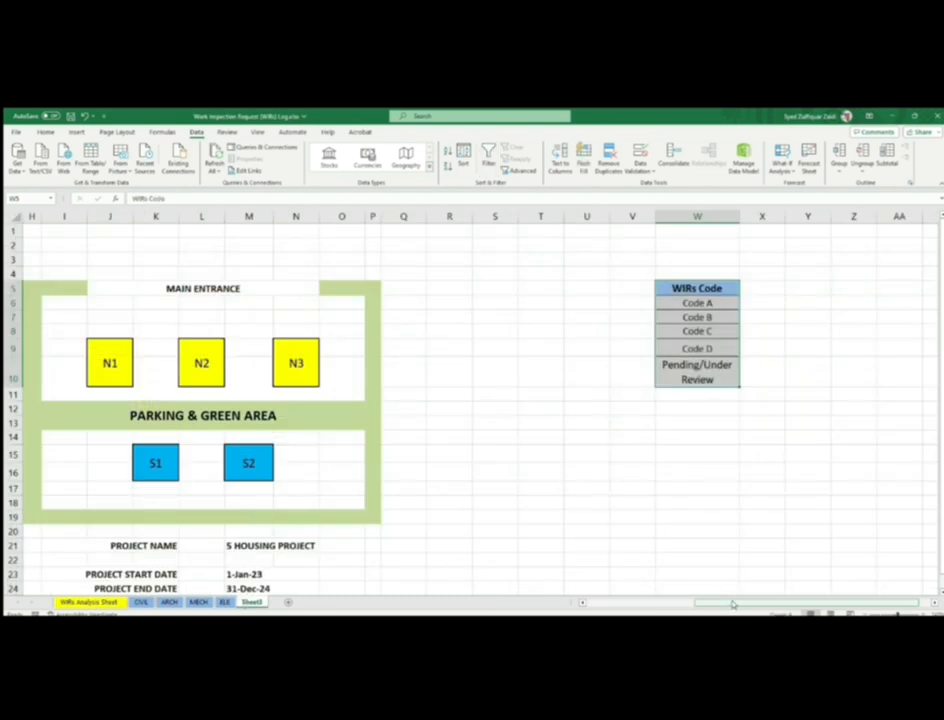
drag(732, 604, 510, 605)
scroll(409, 502, down, 2)
scroll(409, 502, up, 2)
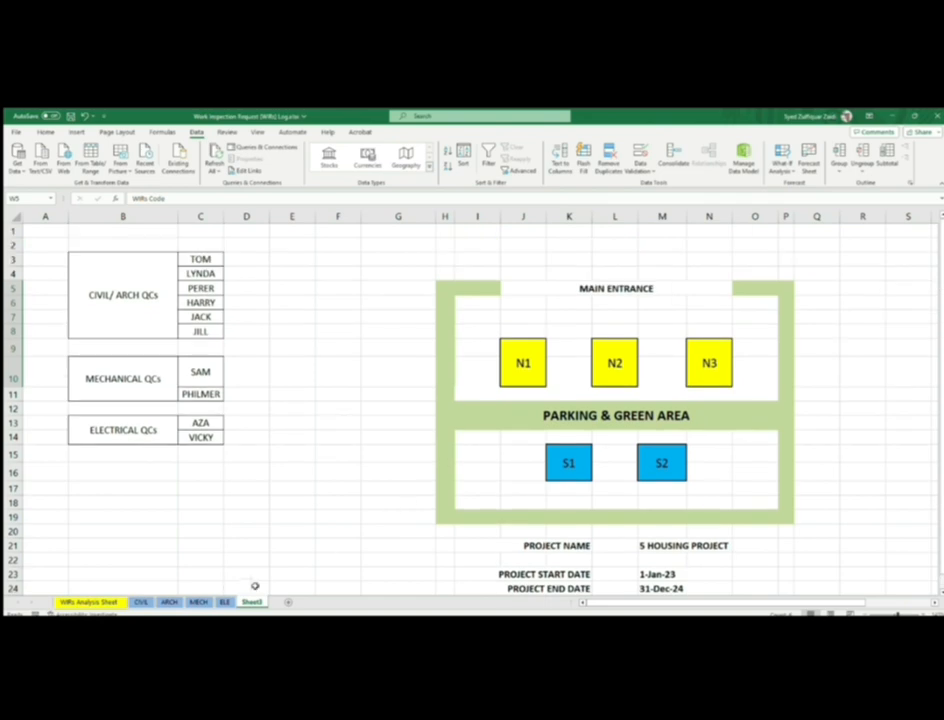
Return to the CIVIL log and go down the WIR Reference Number column from its header.
click(139, 603)
scroll(211, 424, up, 12)
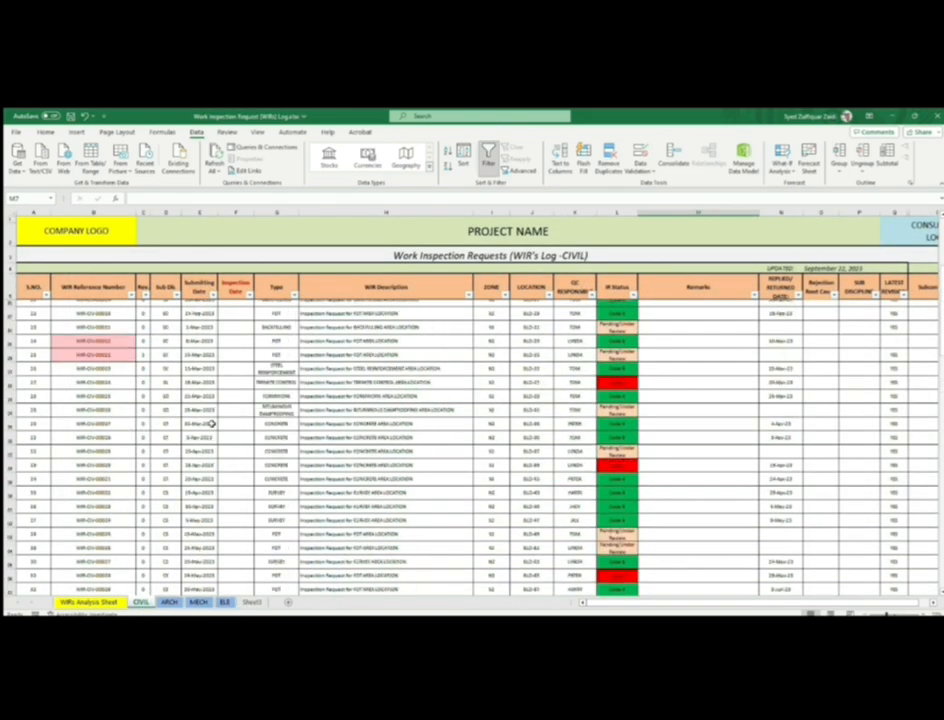
click(93, 287)
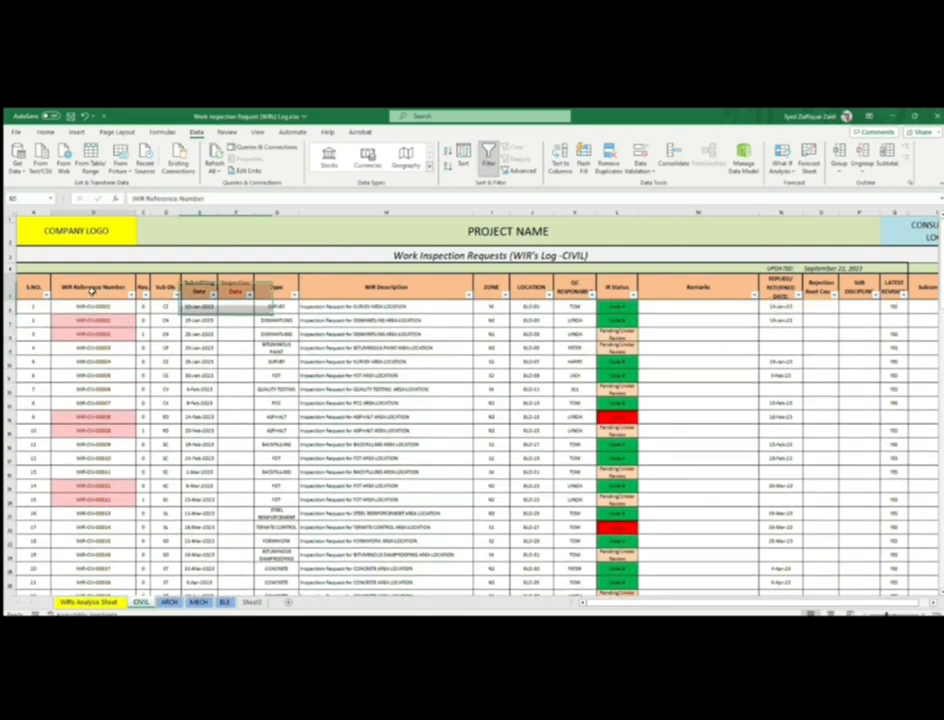
key(Down)
key(Down)
key(Down)
key(Down)
key(Down)
key(Down)
key(Down)
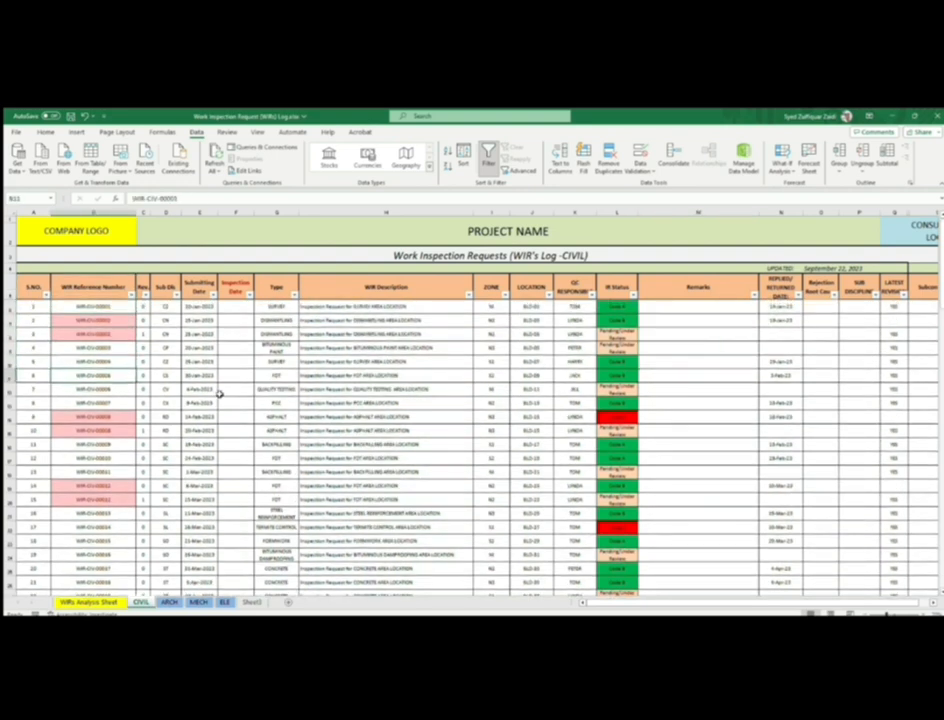
scroll(275, 446, down, 6)
scroll(277, 436, up, 6)
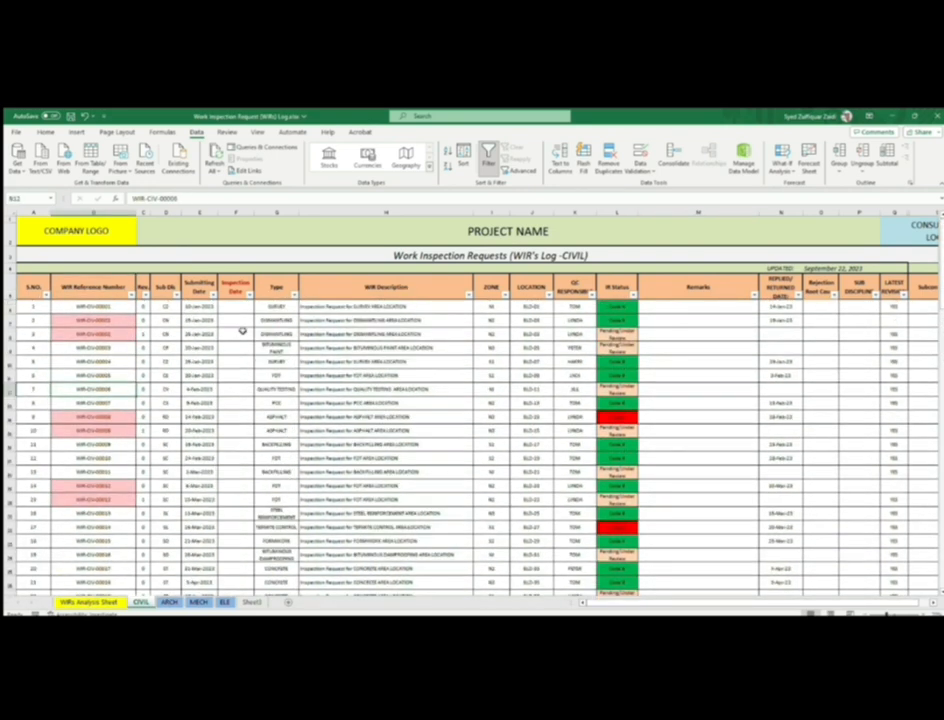
Go through the CIVIL log's Submitting Date column from the first entry to the last.
click(190, 306)
scroll(263, 420, down, 13)
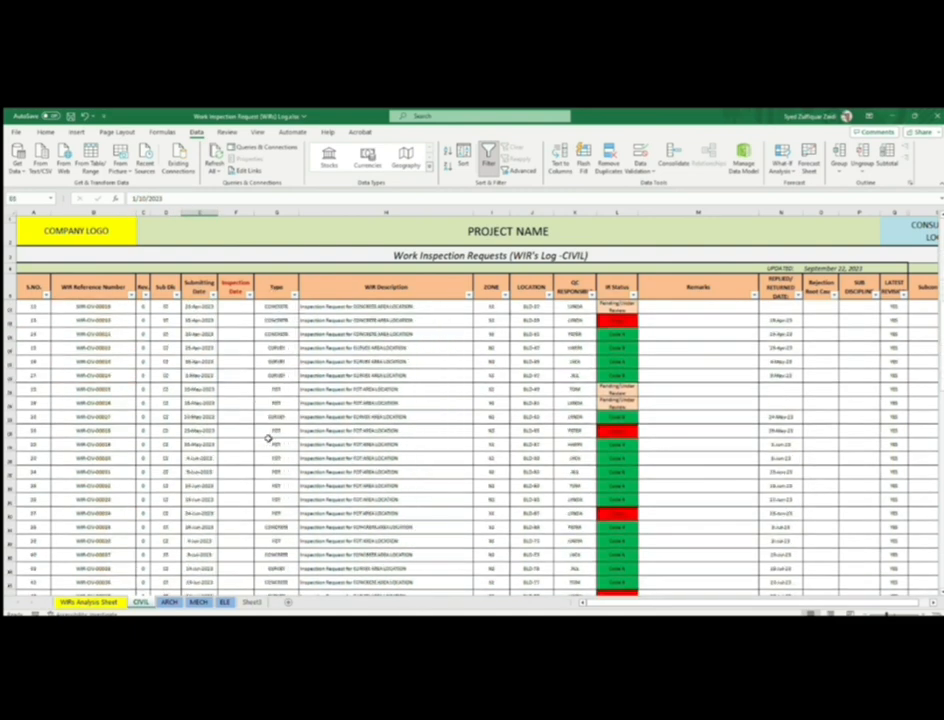
key(ctrl+Down)
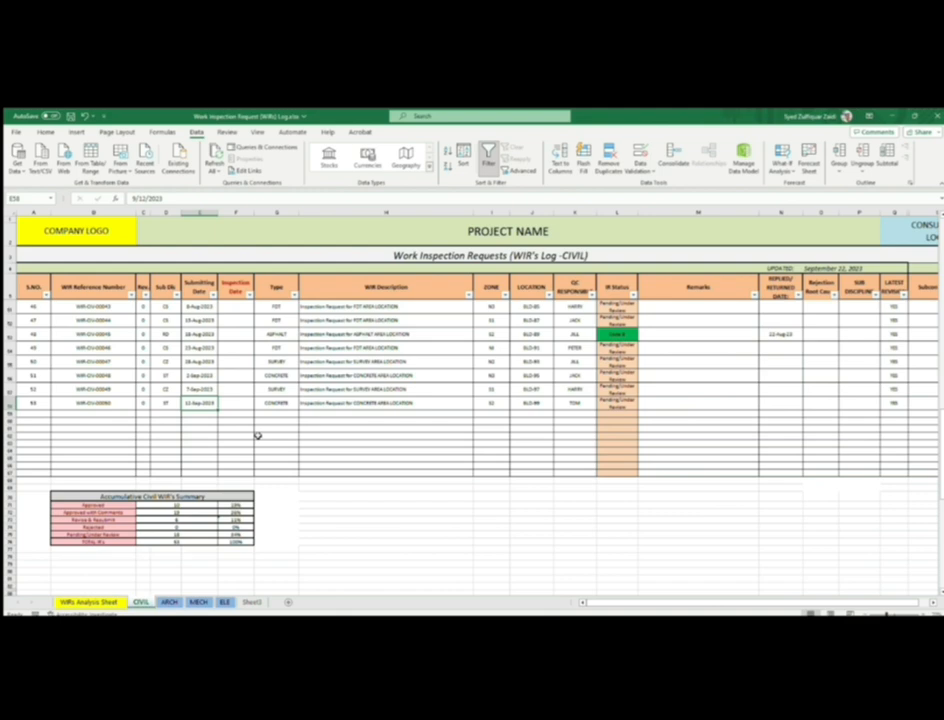
Examine the QC Responsible column of the CIVIL log's later entries, down to the end of the log.
scroll(590, 455, up, 5)
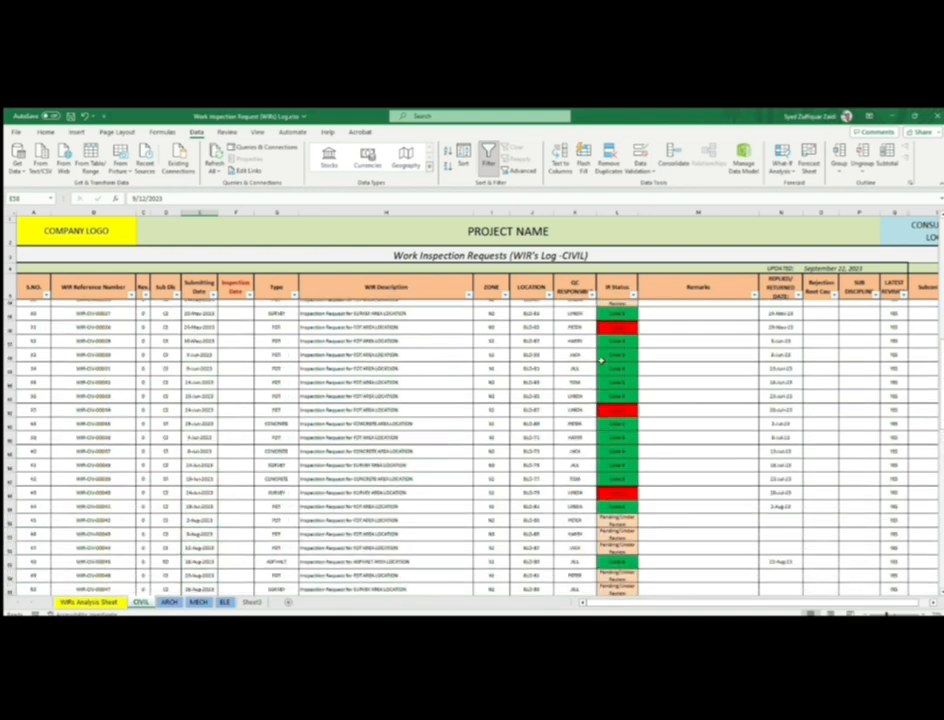
drag(567, 316, 565, 484)
scroll(505, 468, down, 2)
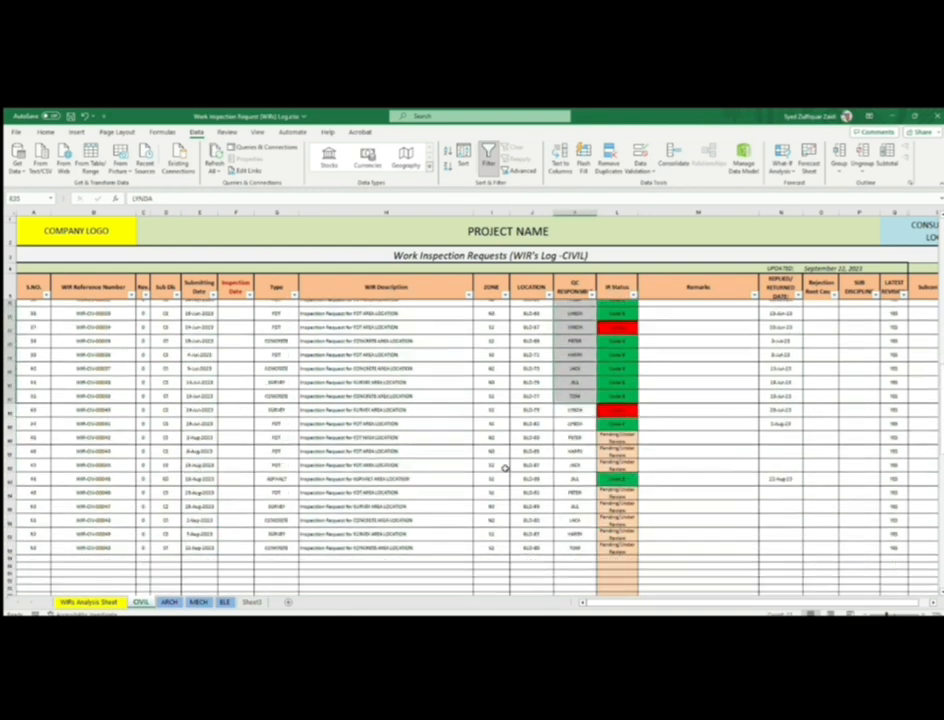
scroll(505, 468, down, 2)
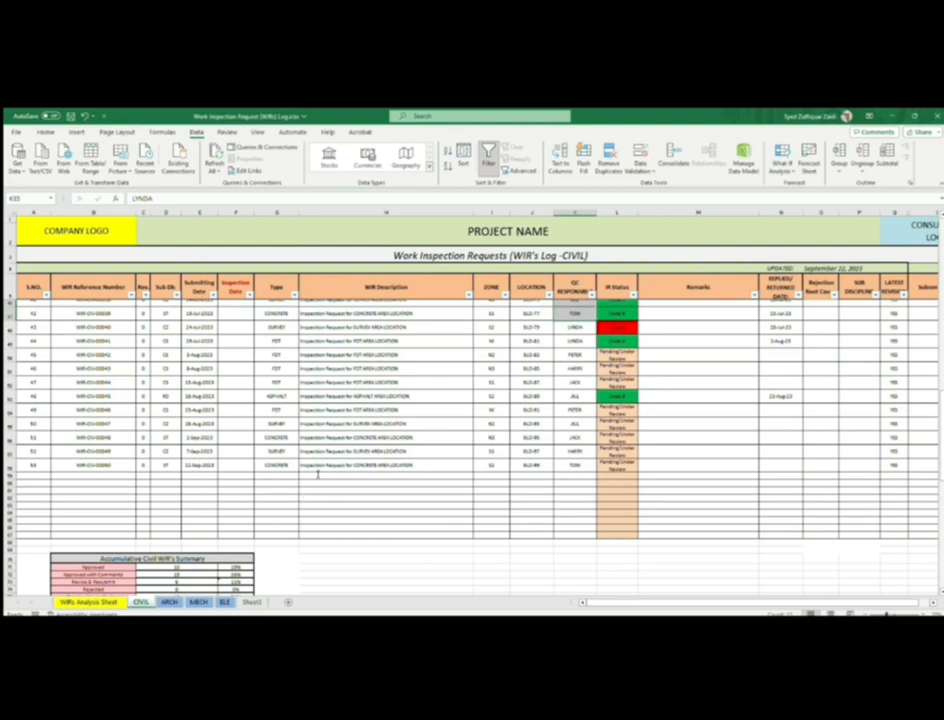
Review the status categories in the Accumulative Civil WIR's Summary below the CIVIL log, from Approved down to TOTAL IR's.
scroll(670, 497, down, 3)
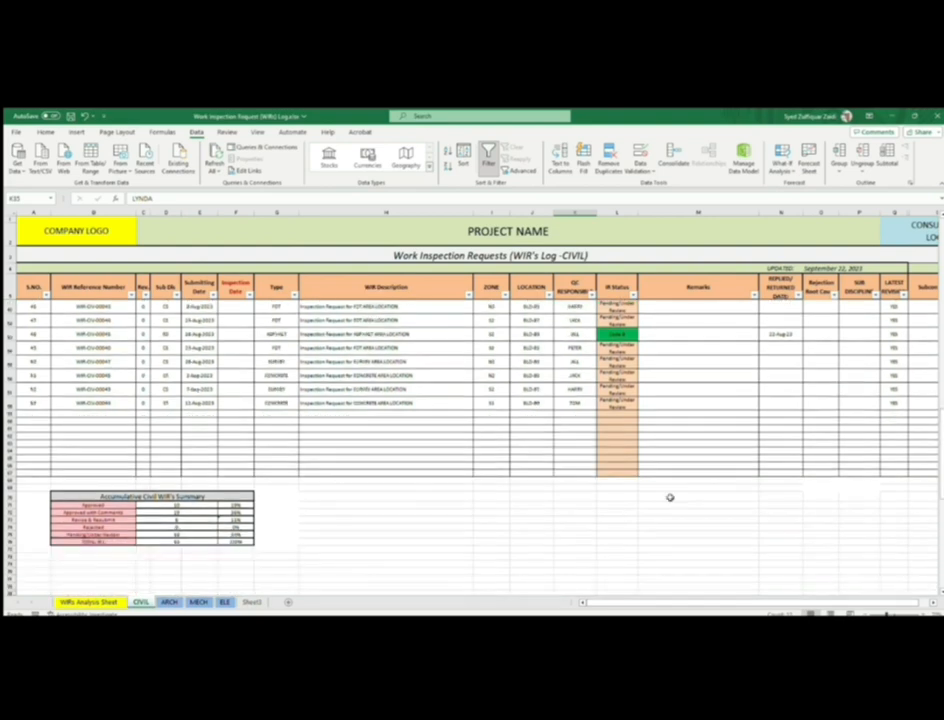
scroll(336, 521, up, 1)
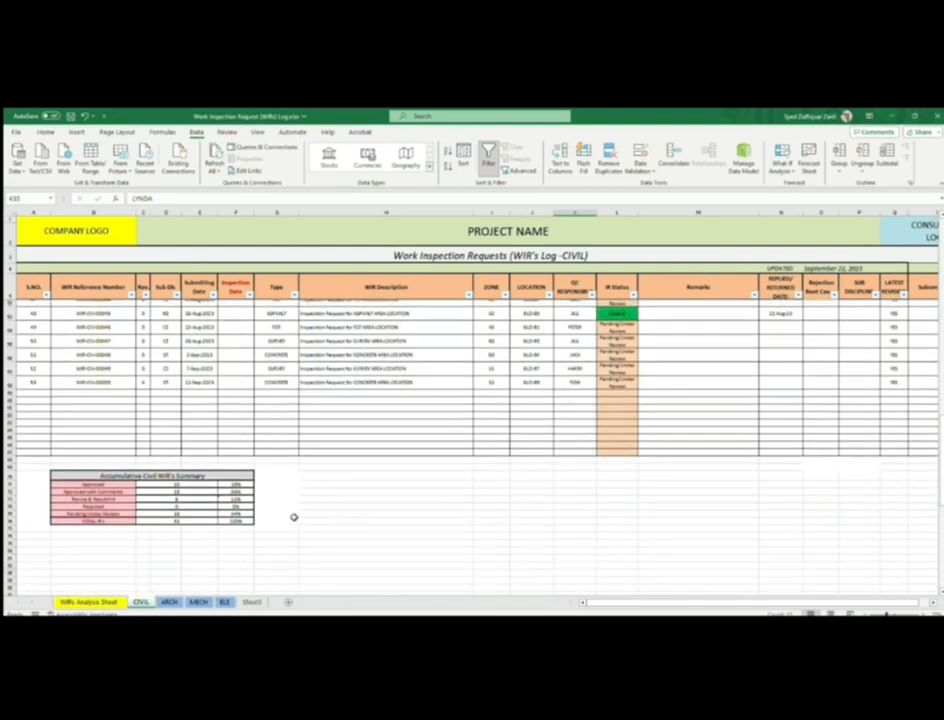
click(137, 477)
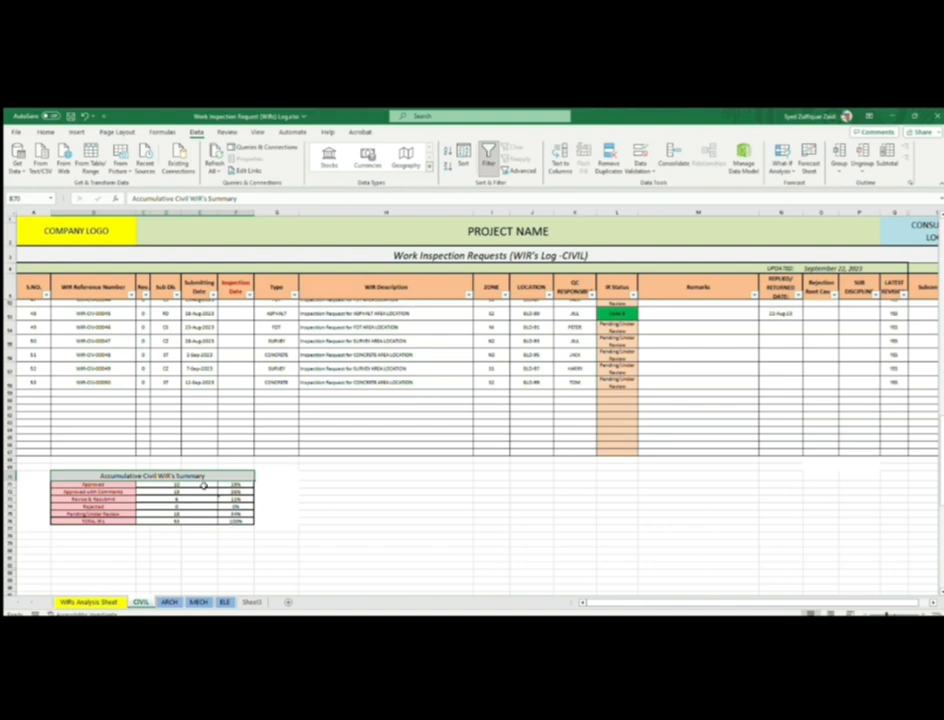
click(82, 483)
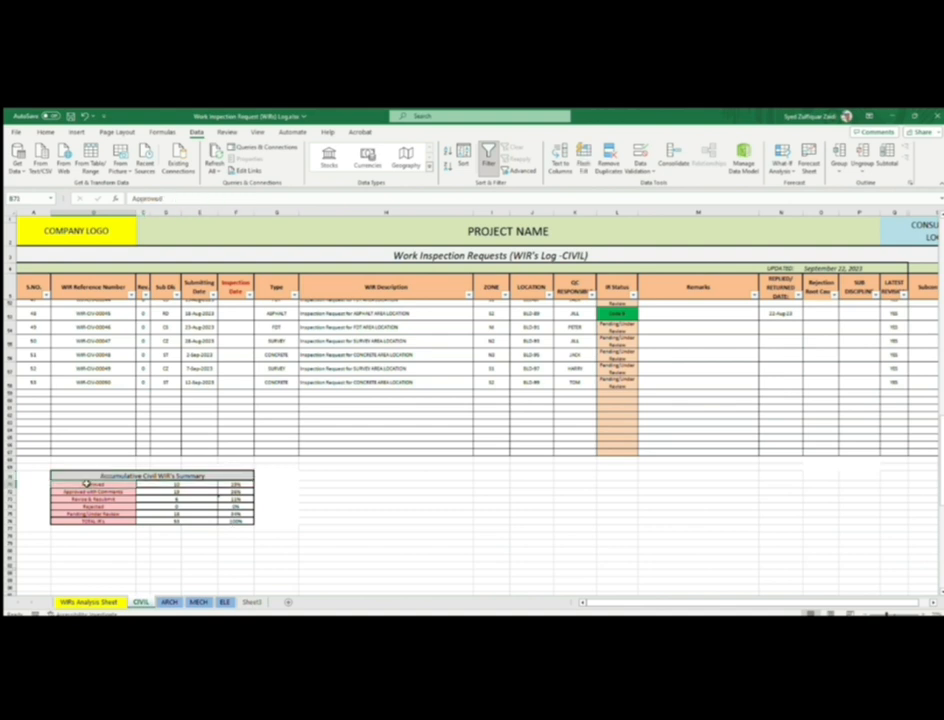
key(Down)
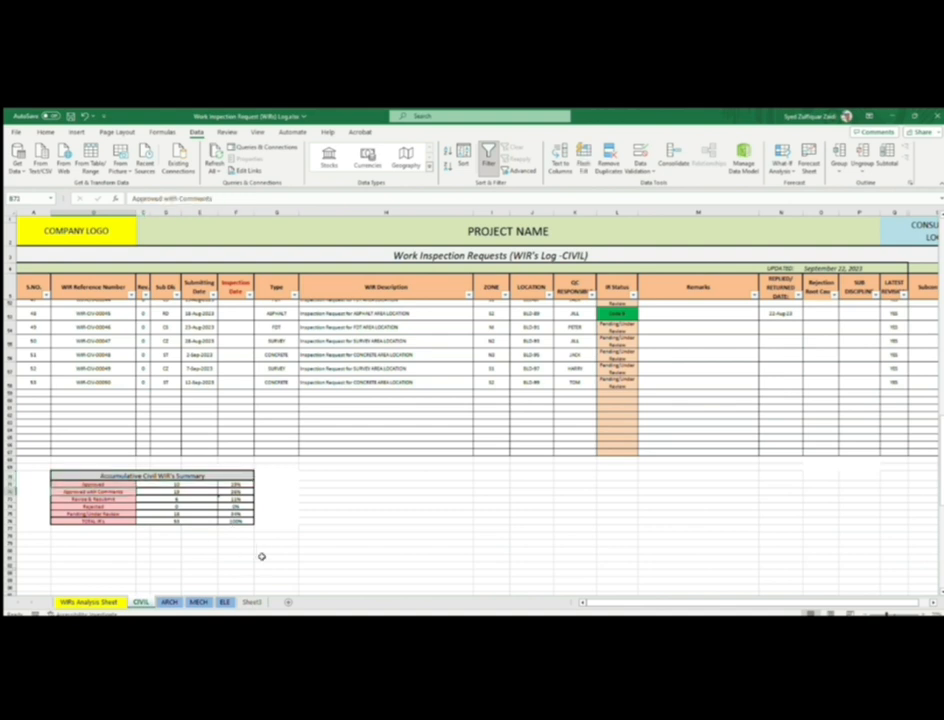
key(Down)
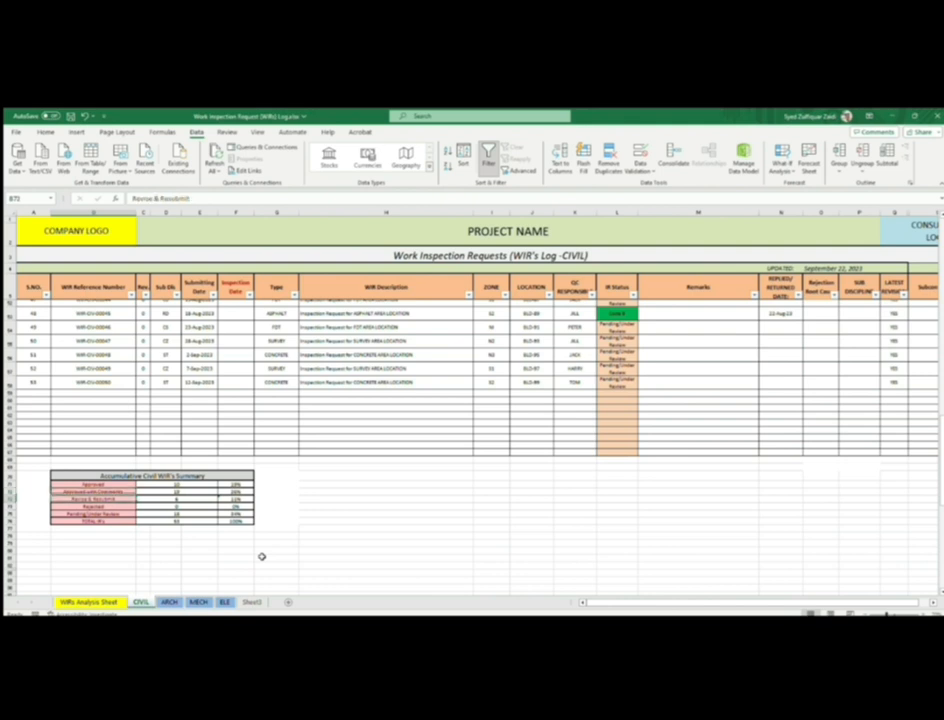
key(Down)
key(Down)
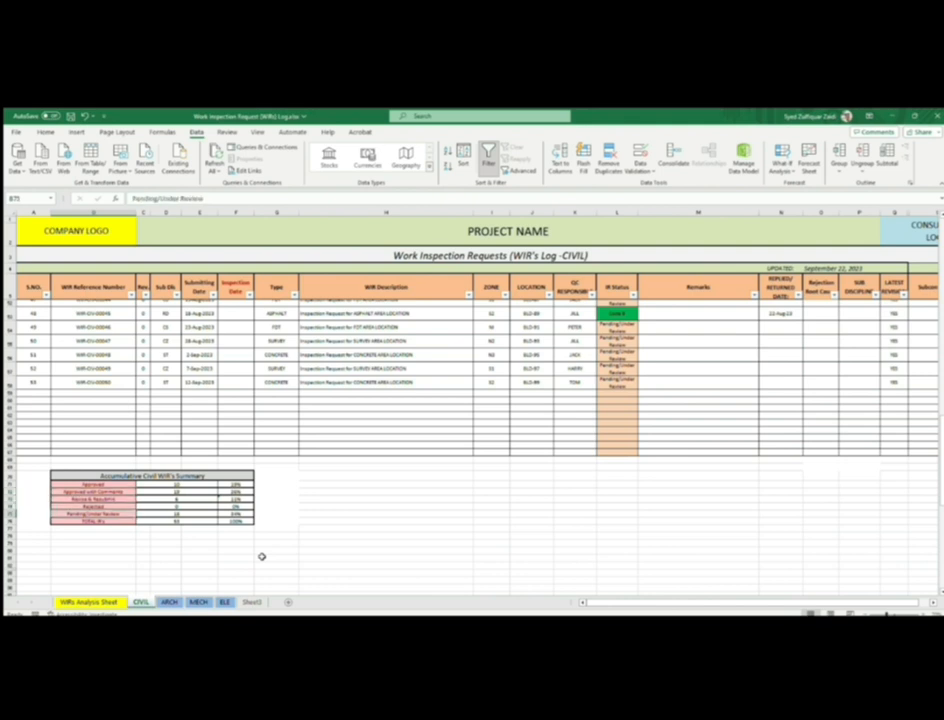
key(Down)
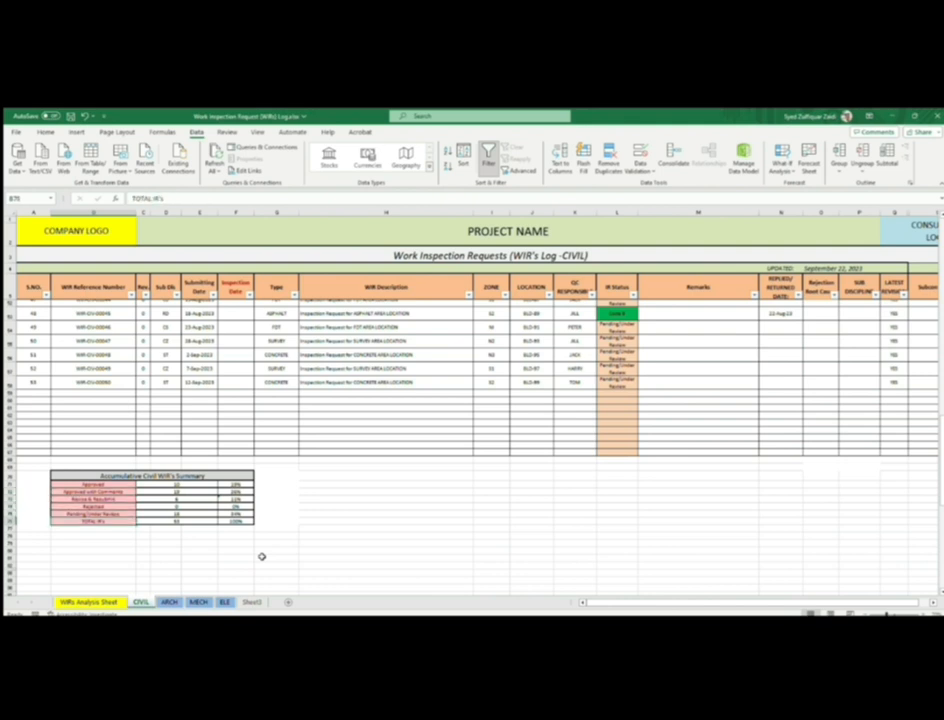
key(Up)
key(Up)
key(Up)
key(Up)
key(Up)
key(Up)
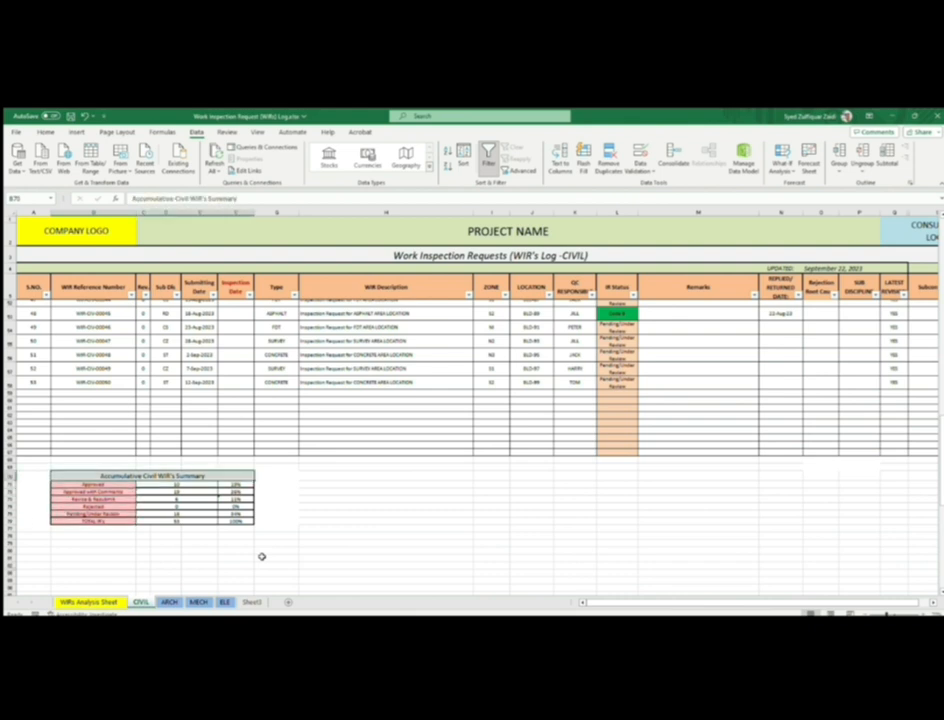
key(Down)
key(Down)
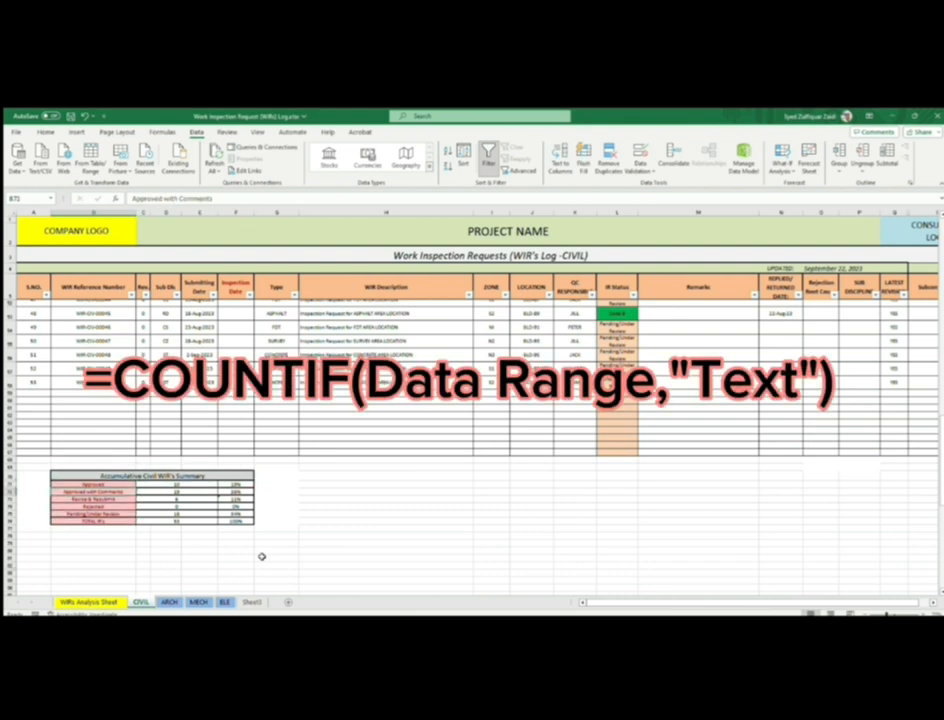
Shorten the IR Status range in the summary's Approved count so its formula reads =COUNTIF(L6:L67,"Code A").
click(195, 483)
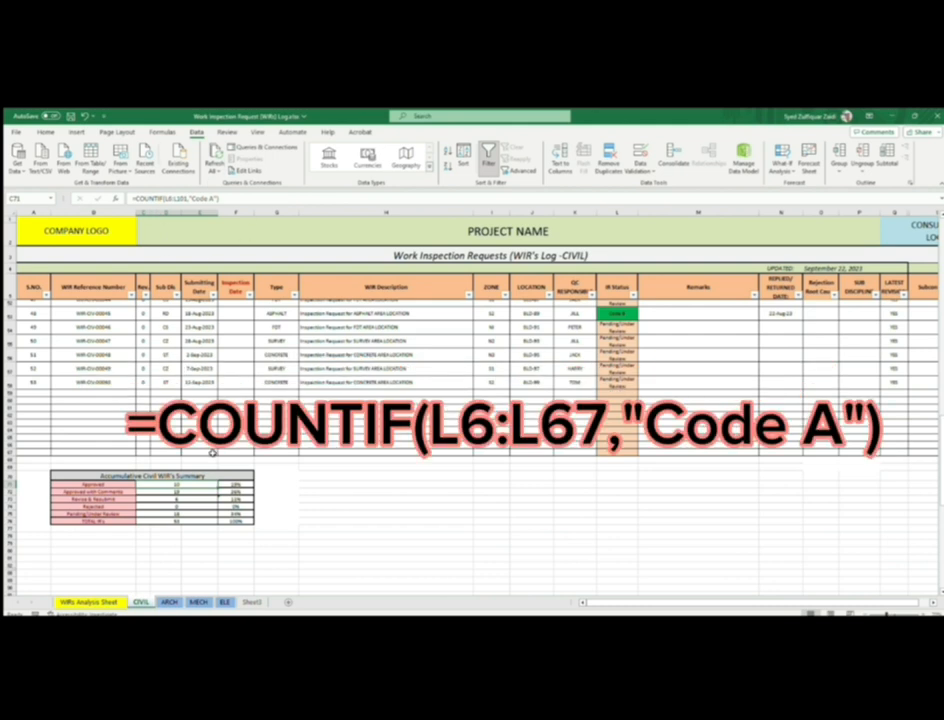
double_click(193, 482)
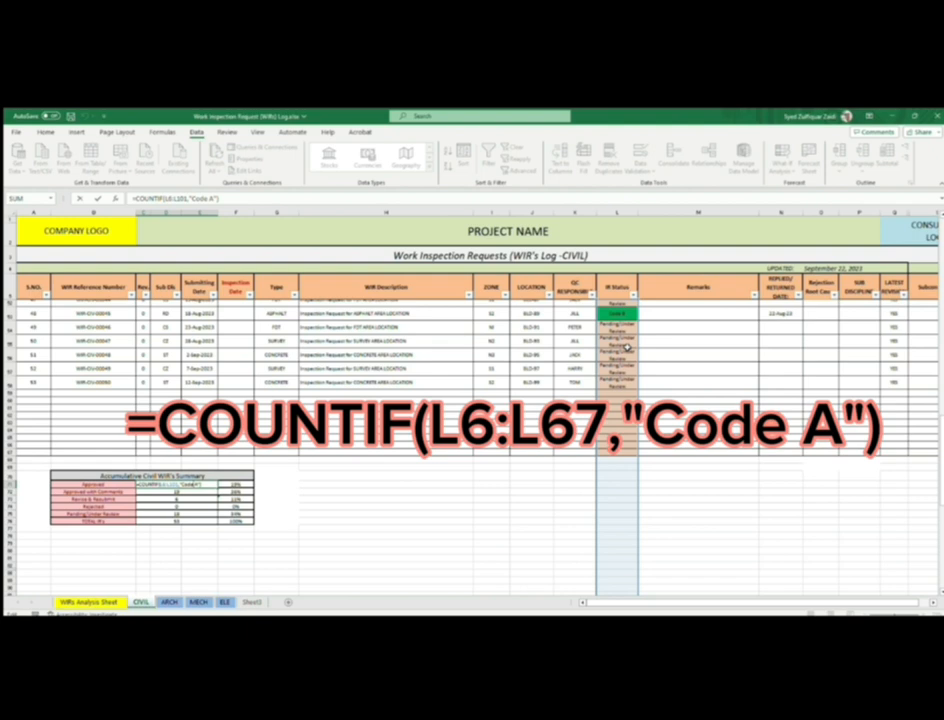
scroll(627, 347, down, 10)
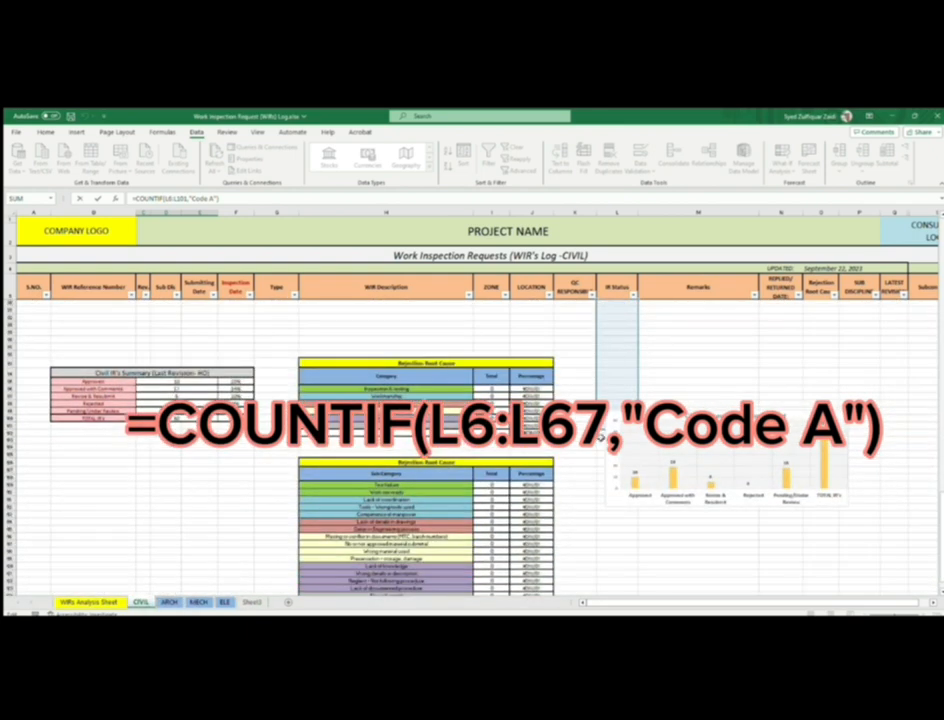
drag(613, 407, 611, 358)
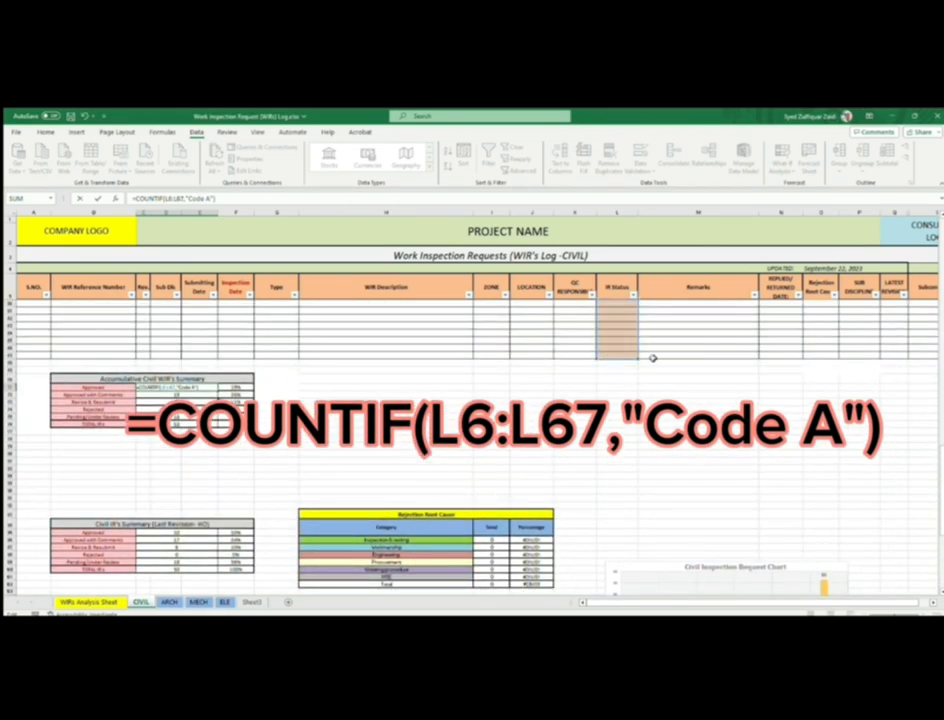
scroll(652, 358, up, 10)
scroll(664, 358, up, 11)
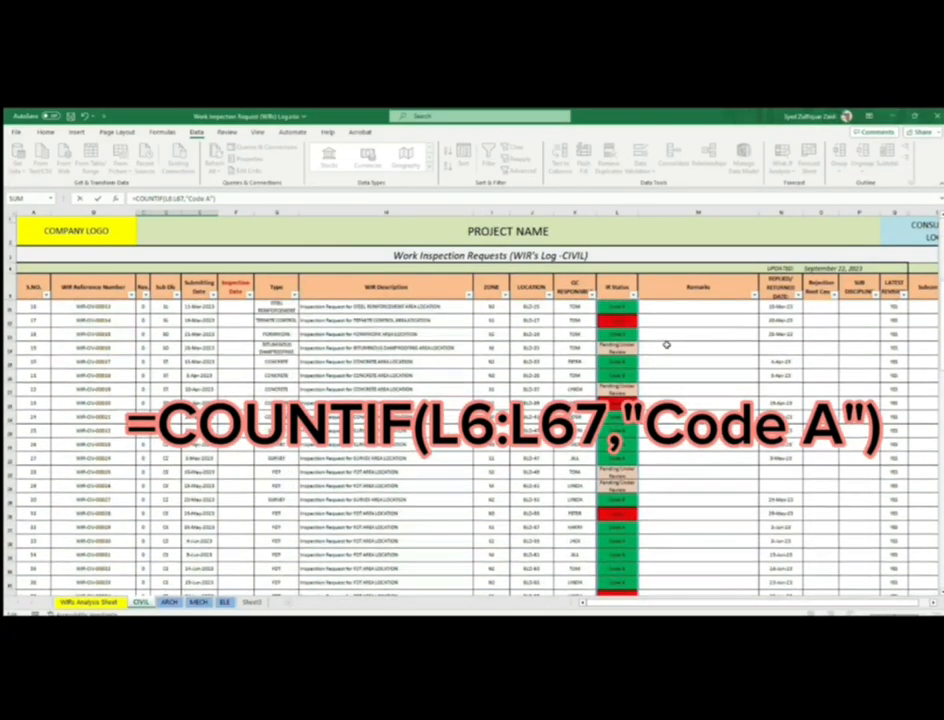
scroll(669, 342, down, 15)
scroll(665, 347, down, 5)
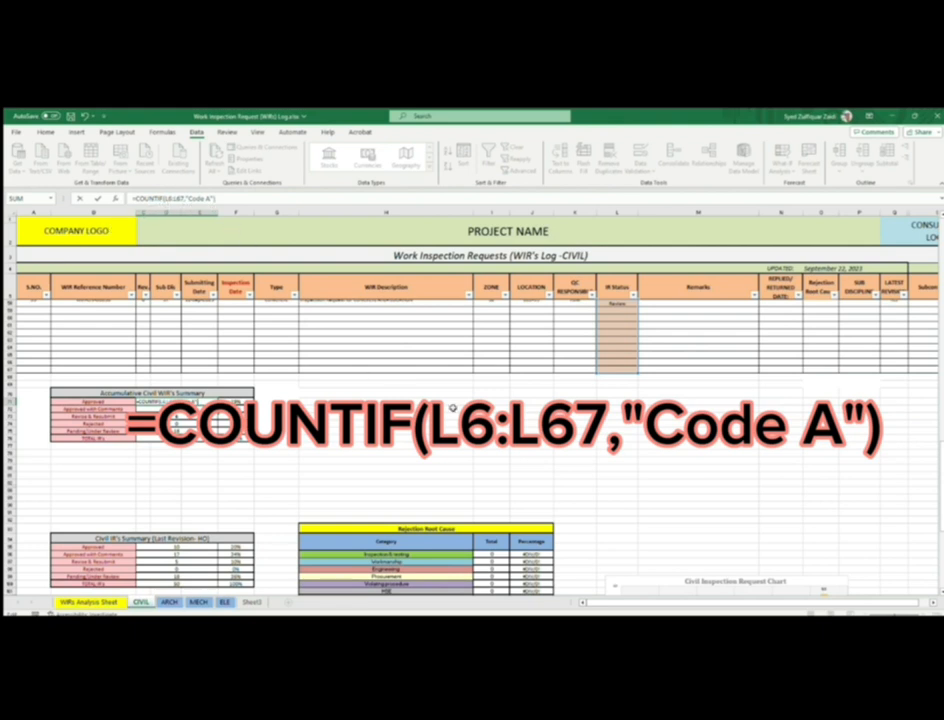
key(Return)
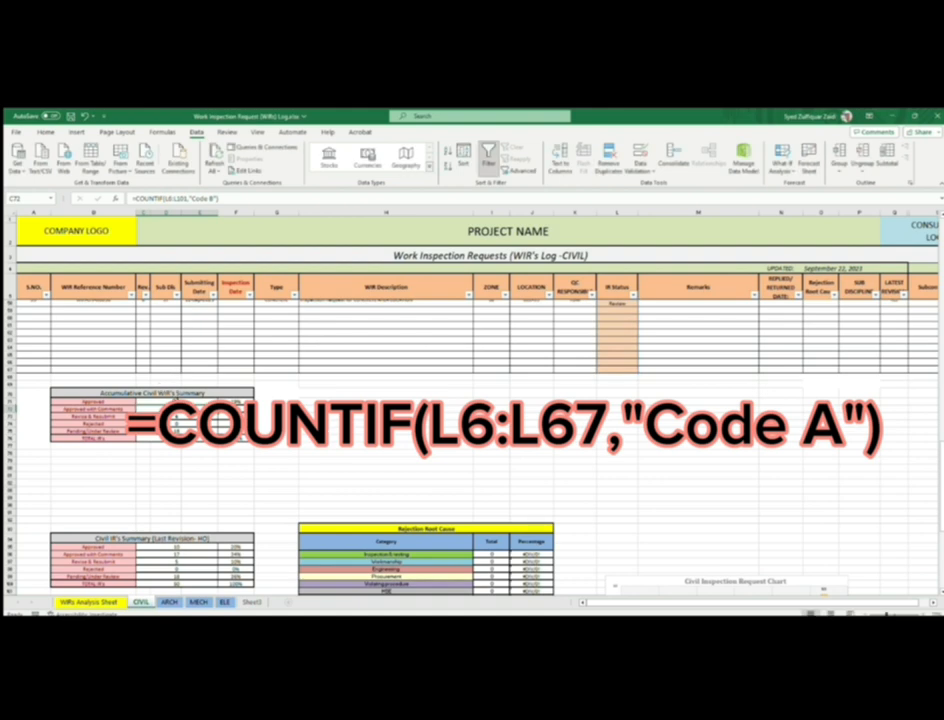
Check the Approved count against the log by filtering IR Status for Code A, selecting the matching entries and clearing the filter.
click(177, 402)
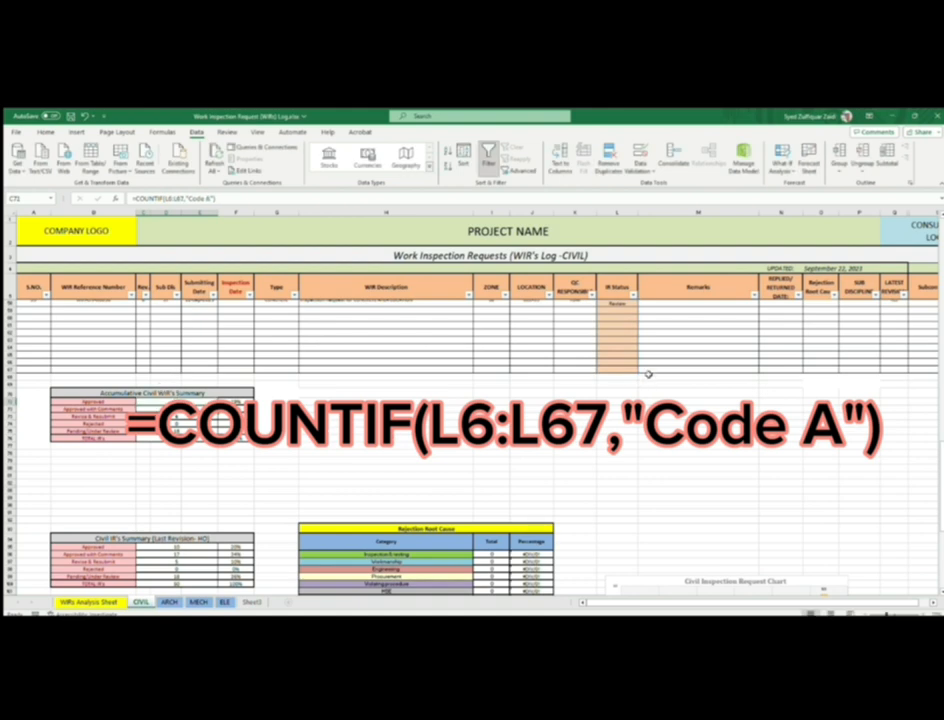
scroll(647, 368, up, 5)
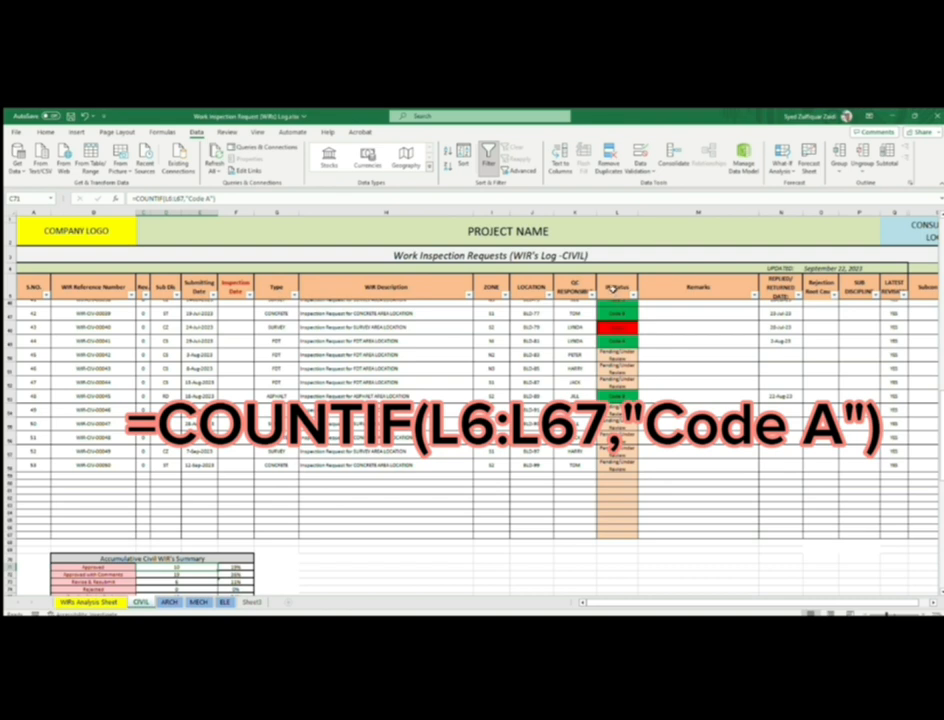
scroll(618, 300, up, 11)
click(620, 309)
scroll(620, 309, up, 3)
click(620, 320)
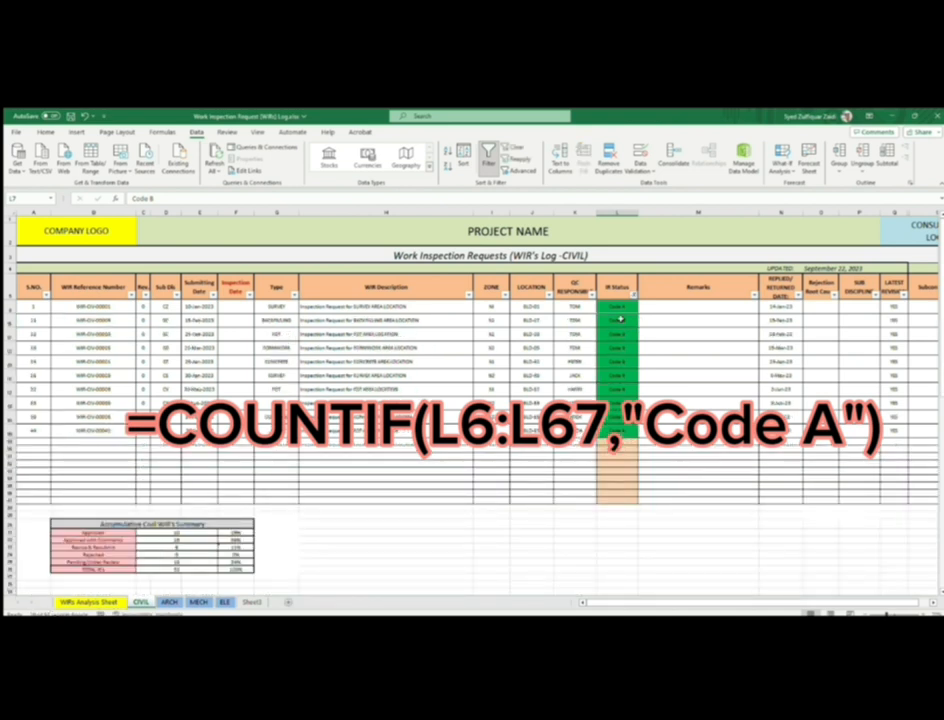
drag(619, 307, 619, 430)
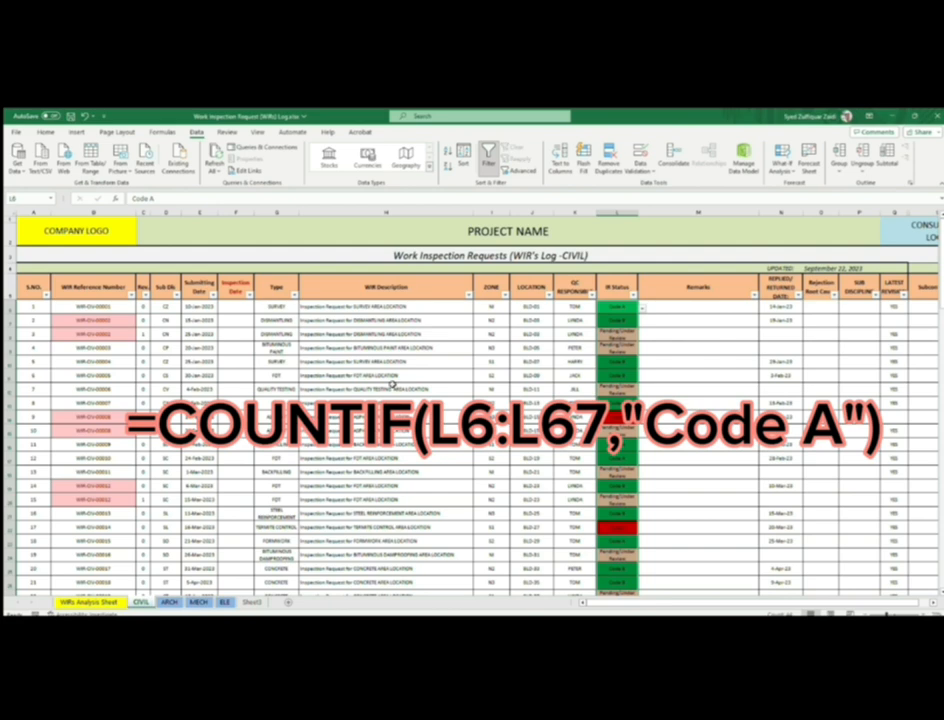
Change the accumulative summary's Approved with Comments count to =COUNTIF(L6:L67,"Code B").
scroll(360, 429, down, 14)
scroll(360, 429, down, 2)
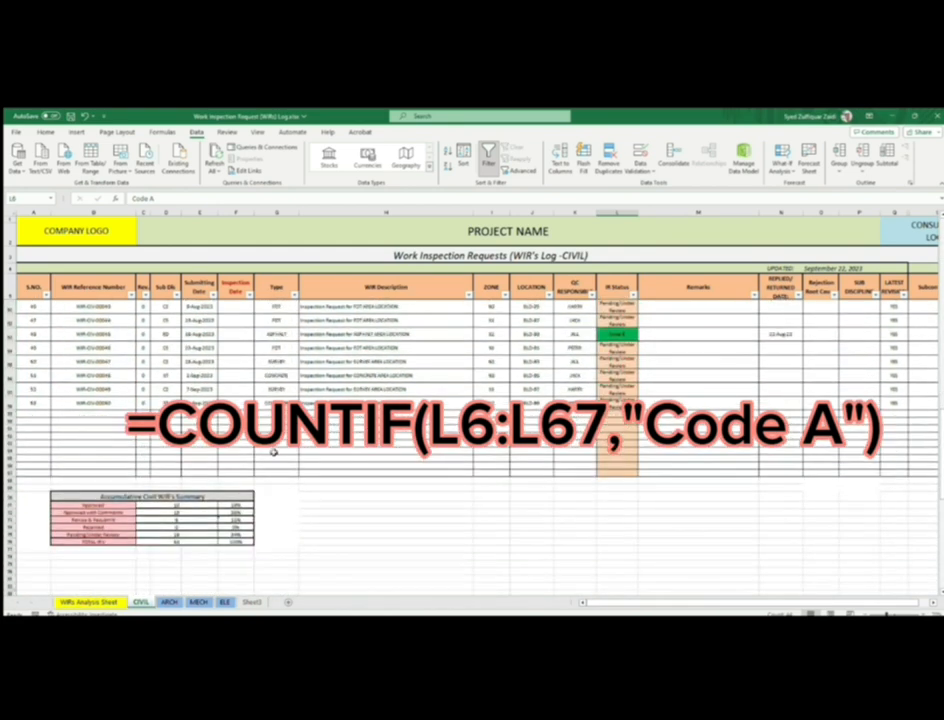
click(154, 513)
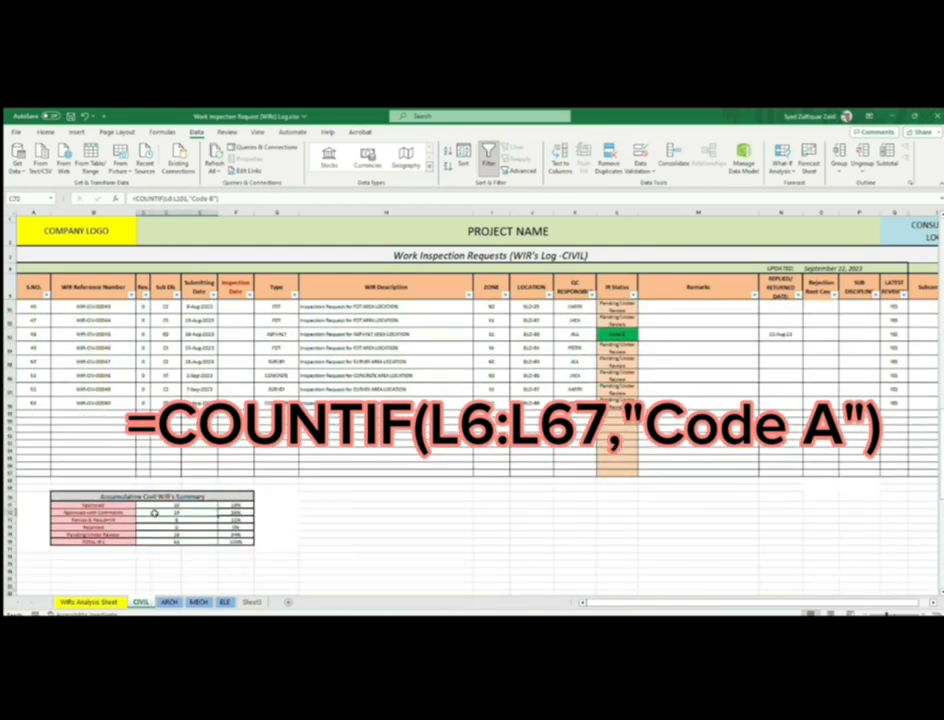
double_click(164, 512)
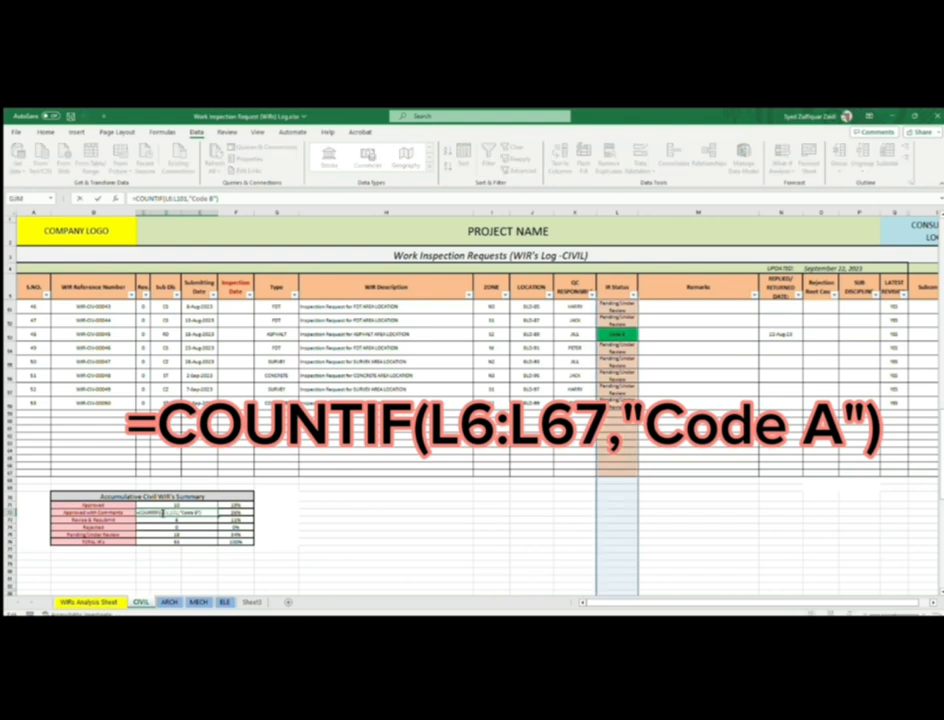
scroll(475, 491, down, 3)
scroll(475, 491, down, 5)
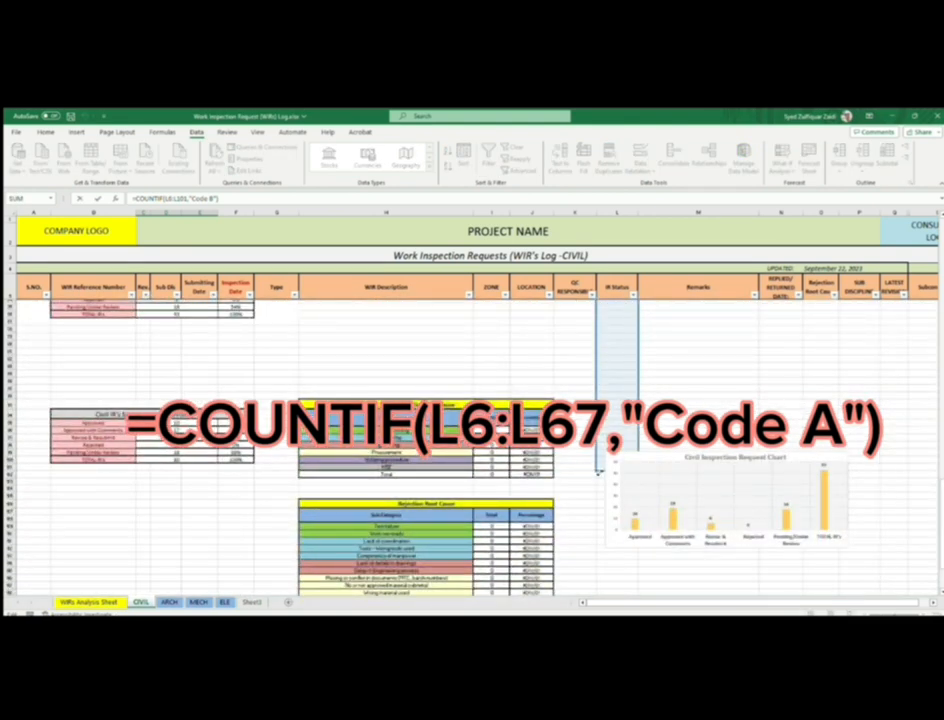
drag(599, 470, 608, 376)
scroll(614, 380, up, 5)
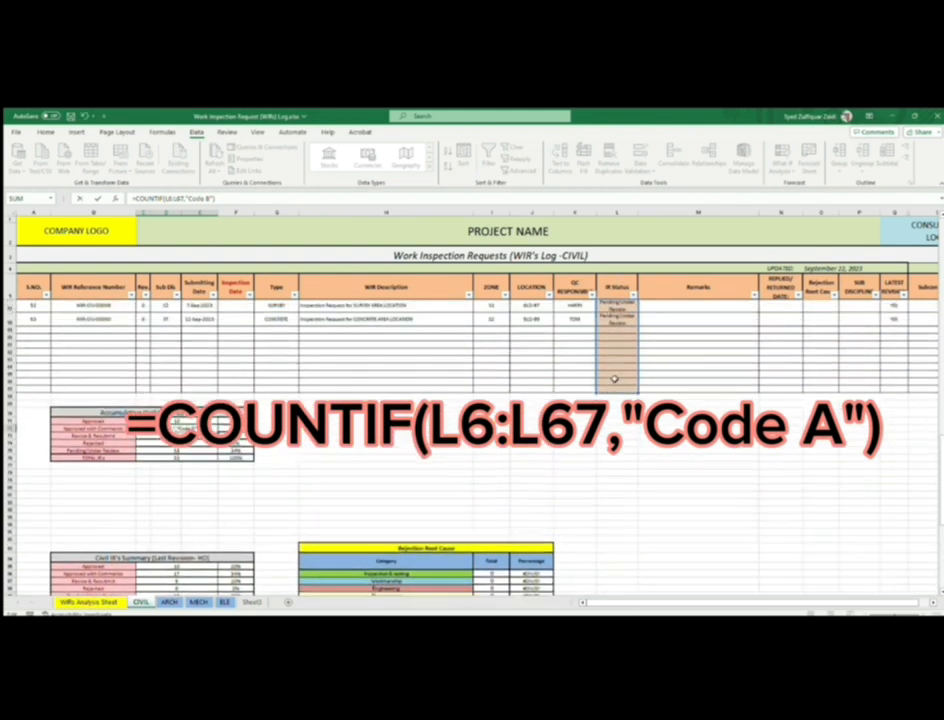
scroll(616, 377, up, 13)
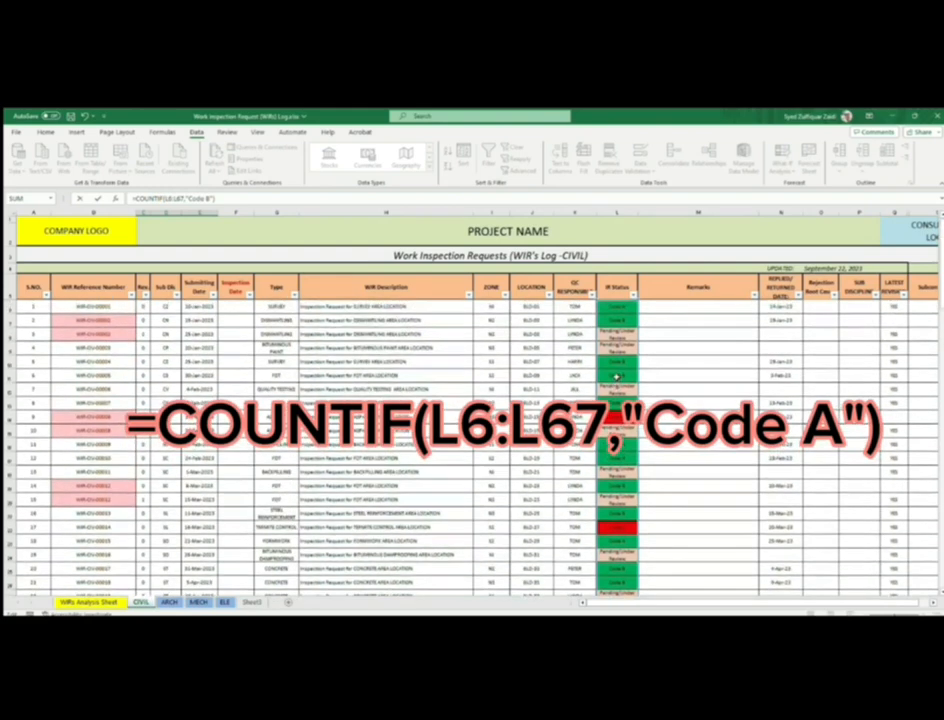
key(Return)
Shorten the COUNTIF range of the accumulative summary's Revise & Resubmit count to end at the log's last IR Status row.
scroll(193, 494, down, 2)
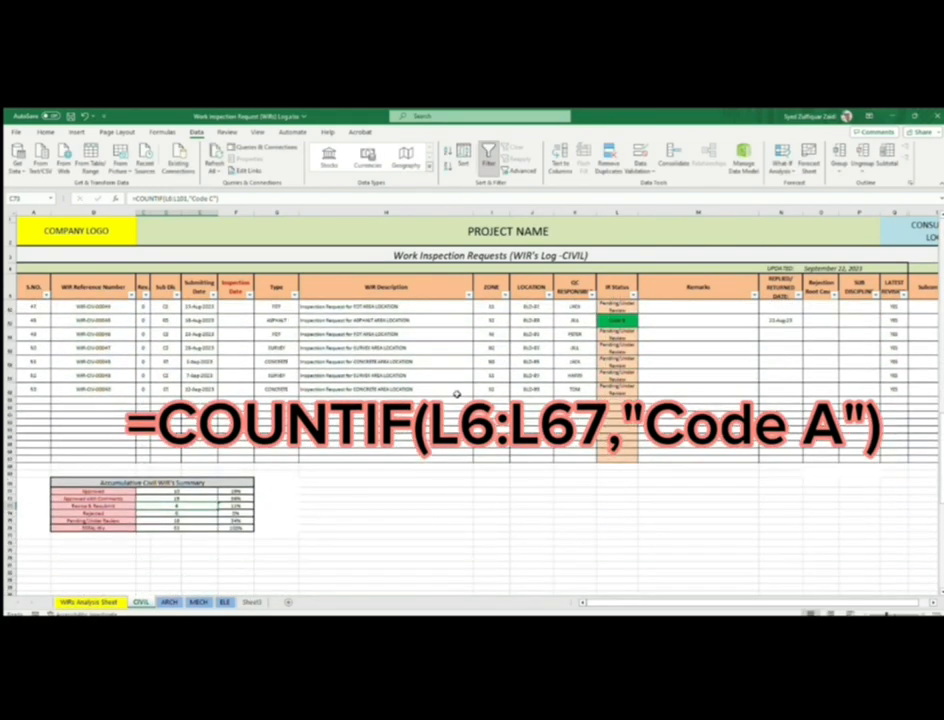
double_click(185, 506)
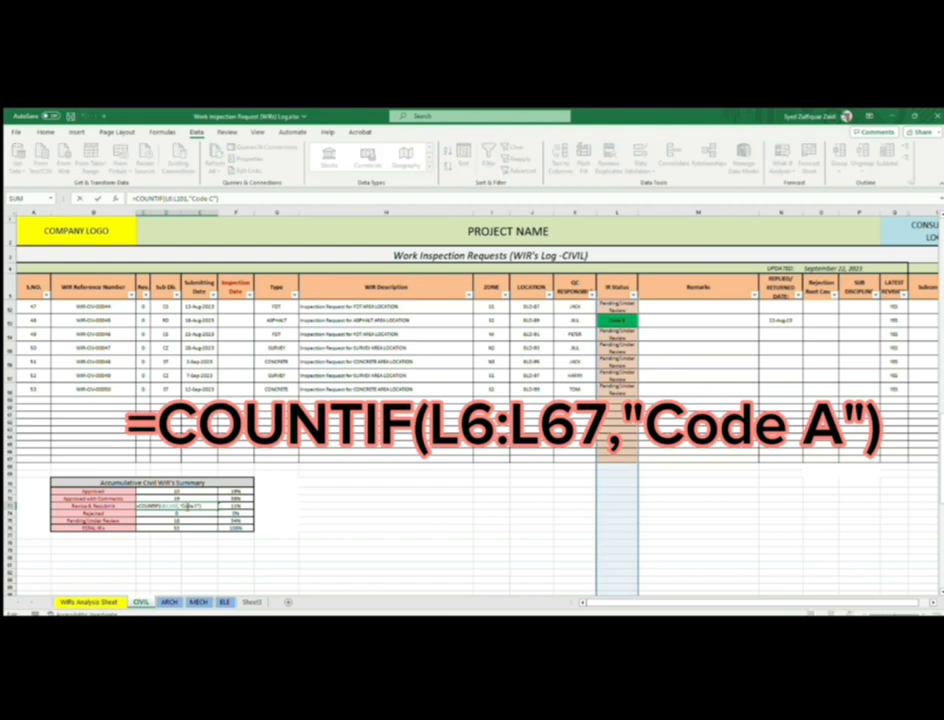
key(Escape)
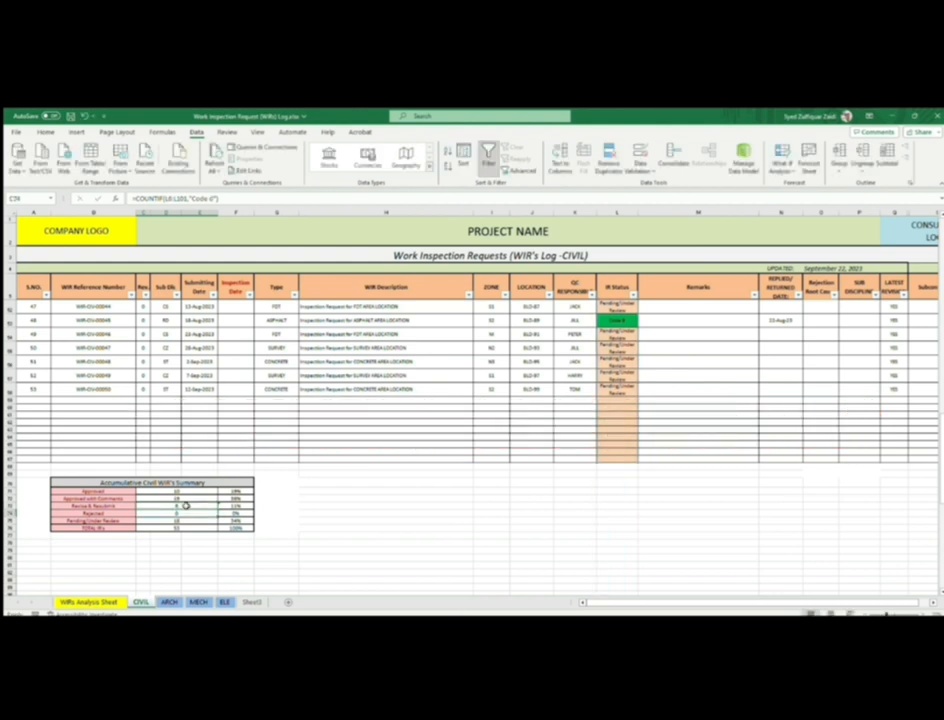
double_click(185, 506)
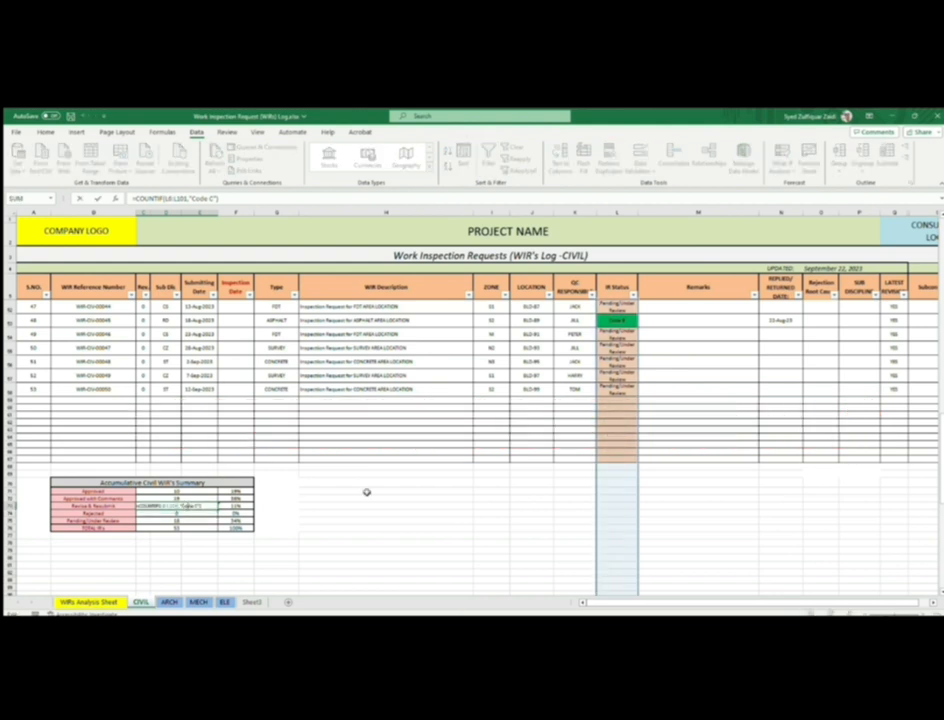
scroll(603, 510, down, 5)
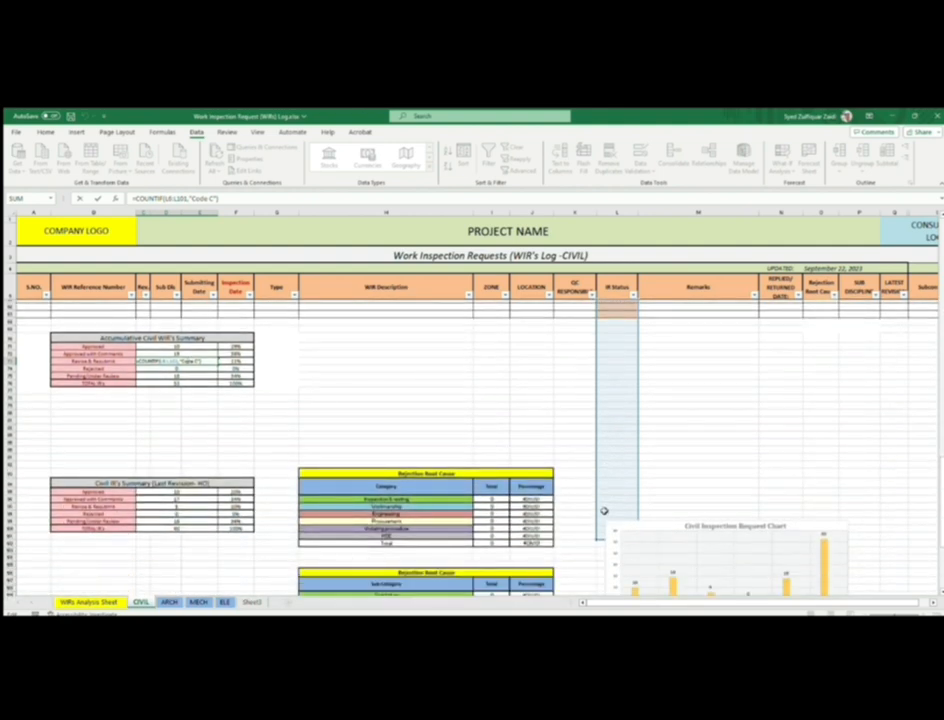
drag(600, 540, 601, 321)
key(Return)
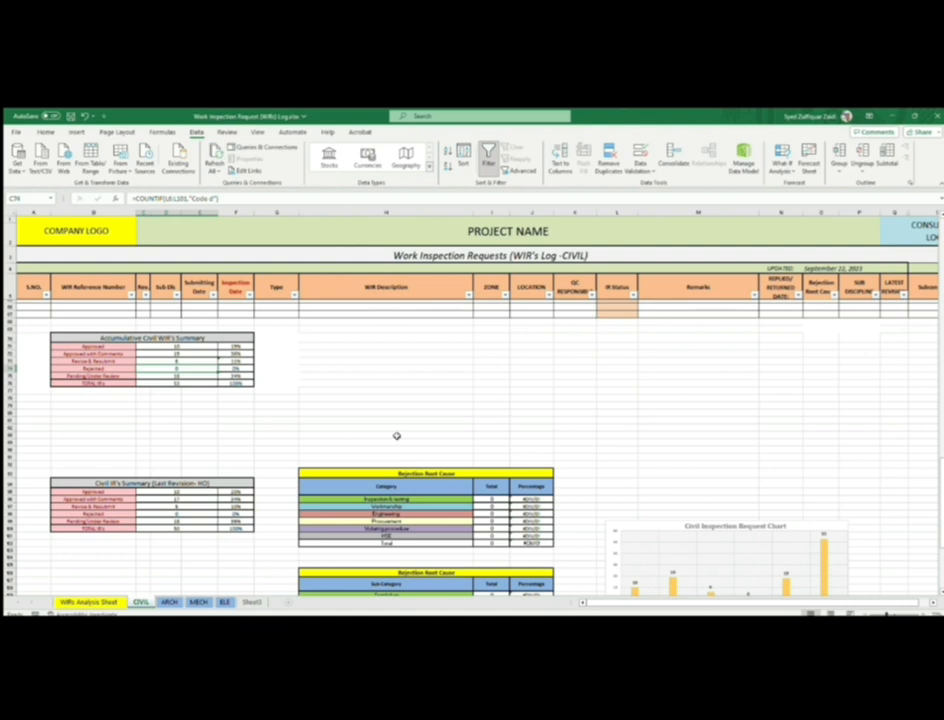
Shorten the COUNTIF range of the accumulative summary's Pending/Under Review count to the log's last IR Status row.
double_click(181, 377)
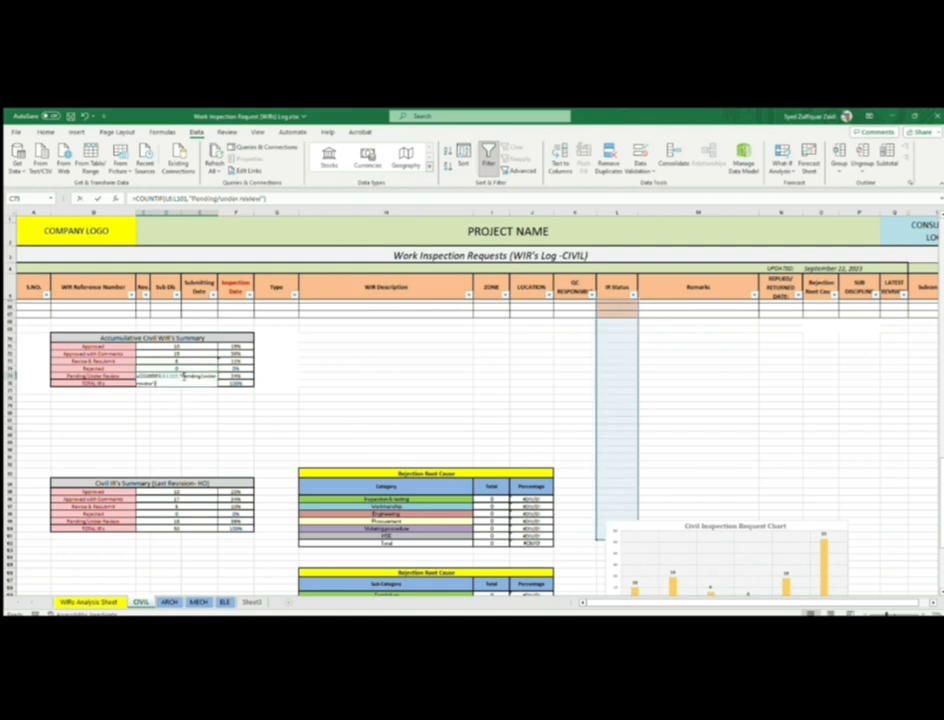
drag(602, 541, 603, 316)
key(Return)
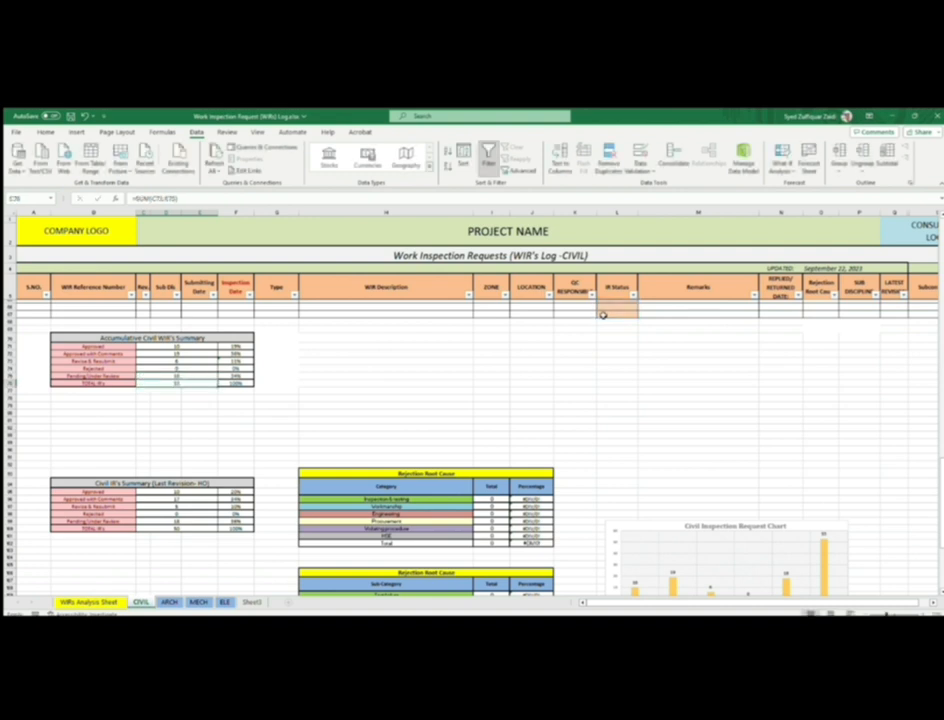
Inspect the SUM formula behind the TOTAL IR's count in the Accumulative Civil WIR's Summary, leaving it as it is.
double_click(193, 383)
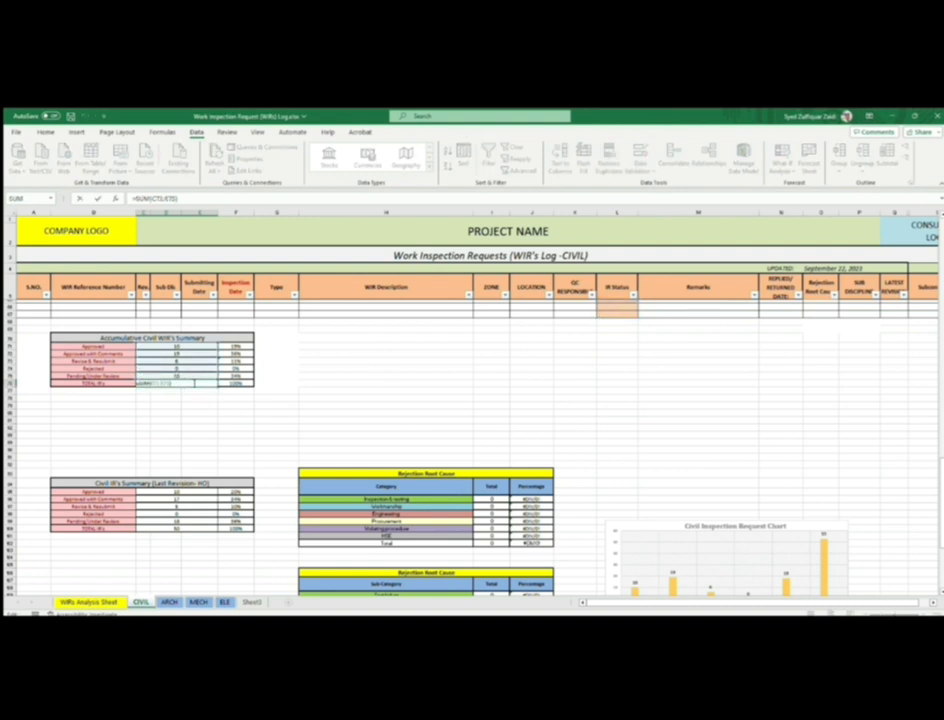
key(Return)
scroll(267, 422, up, 2)
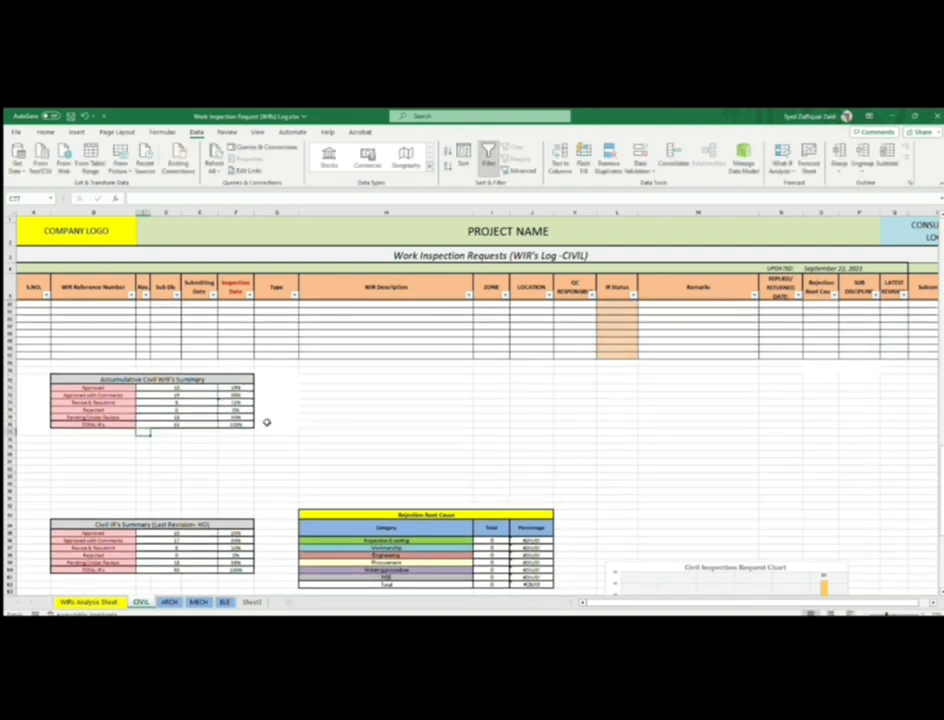
scroll(267, 422, up, 2)
scroll(267, 422, up, 3)
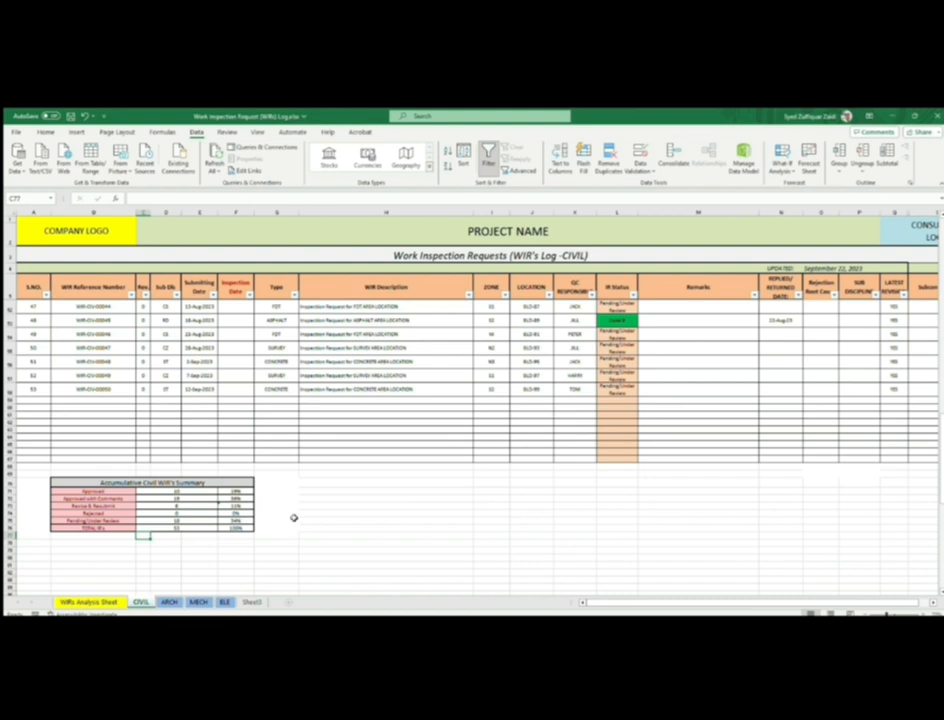
Inspect the percentage formulas of the Approved and Approved with Comments rows in the accumulative civil summary.
click(235, 491)
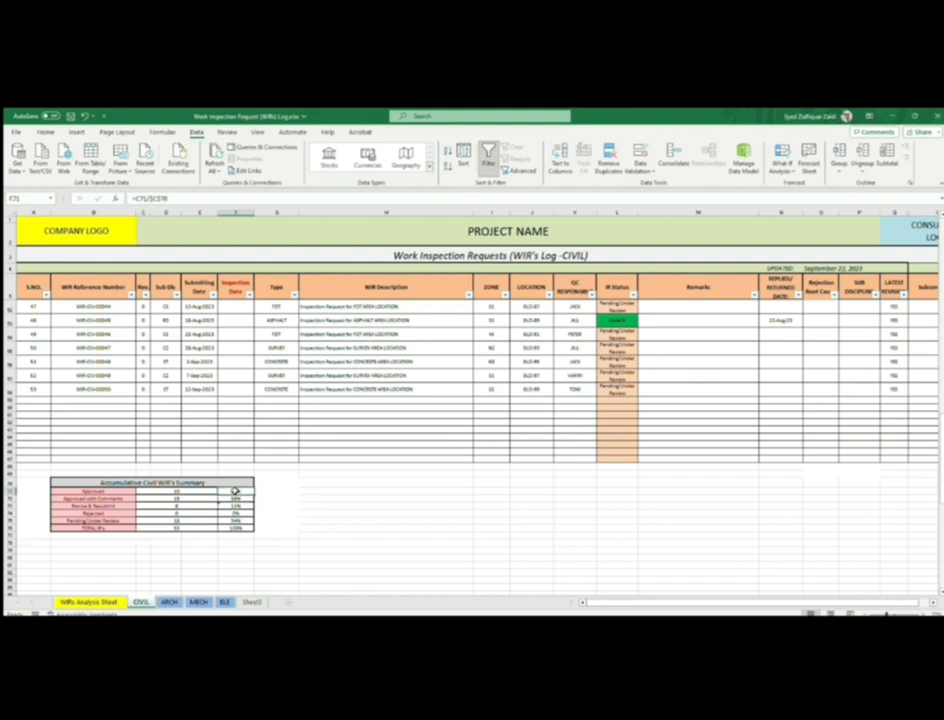
double_click(235, 491)
key(Return)
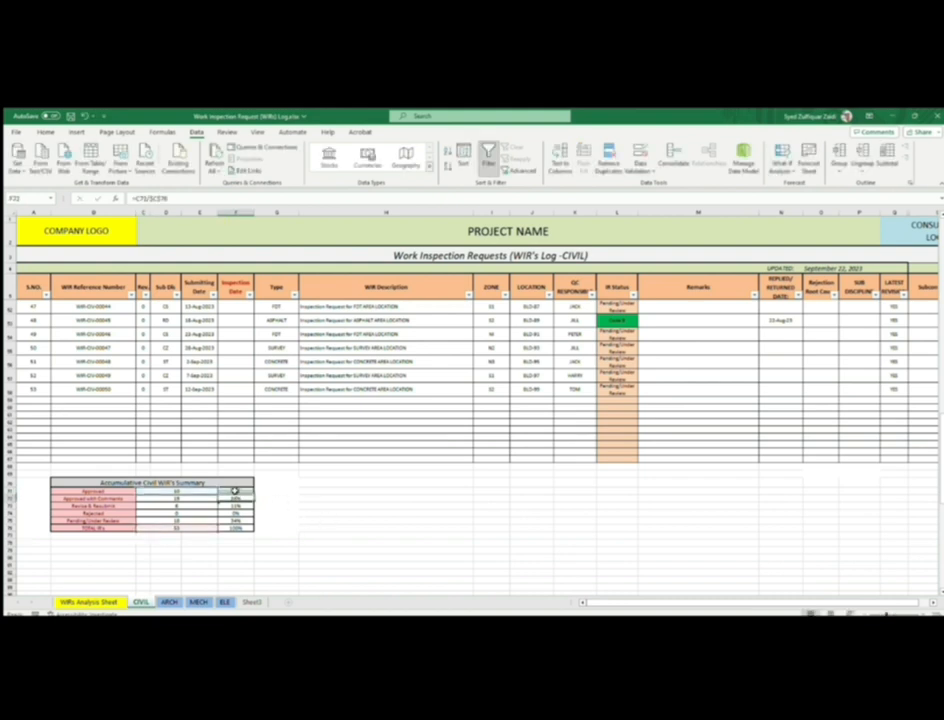
scroll(309, 487, down, 1)
scroll(309, 487, up, 1)
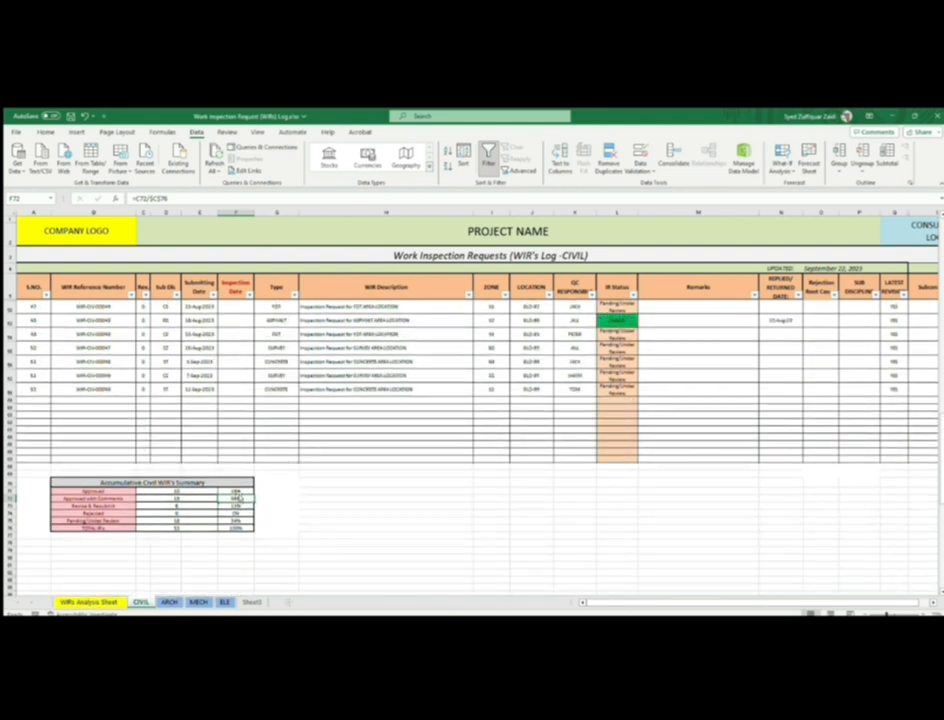
click(239, 491)
double_click(239, 491)
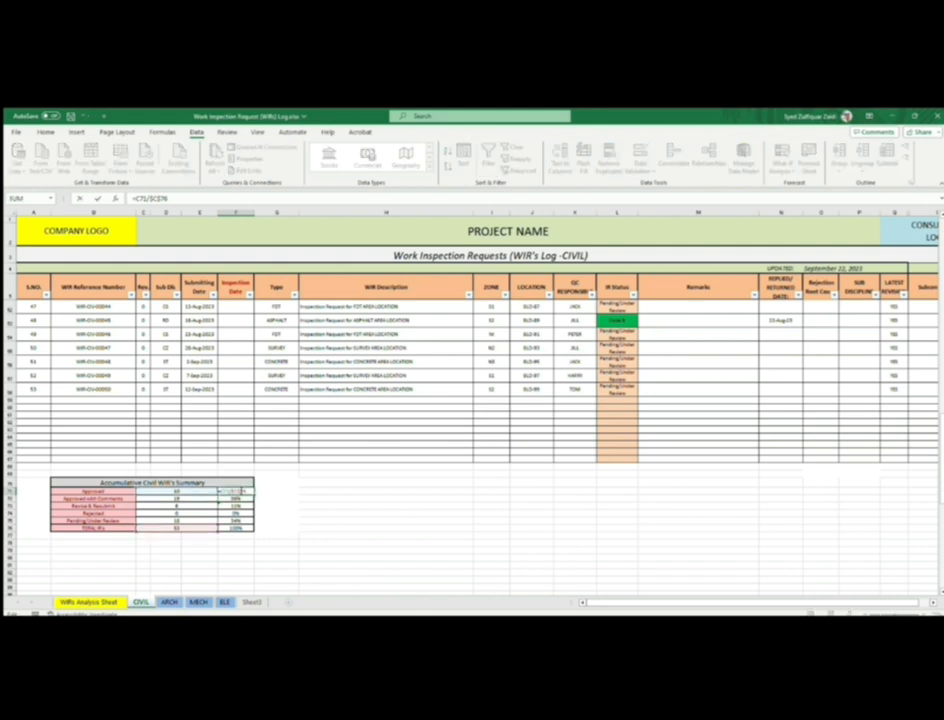
key(Return)
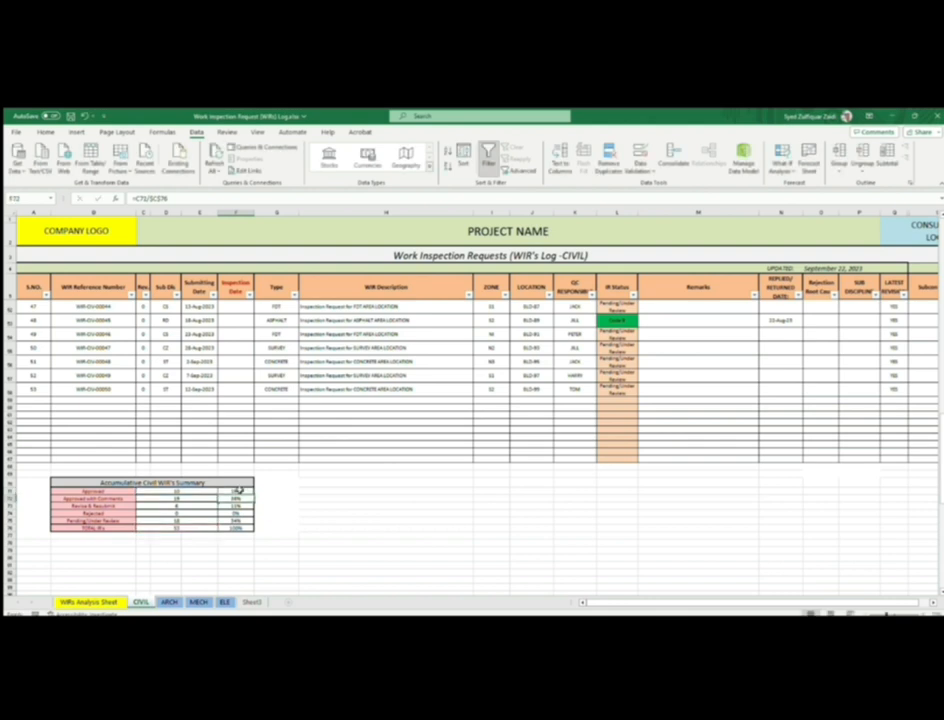
double_click(248, 498)
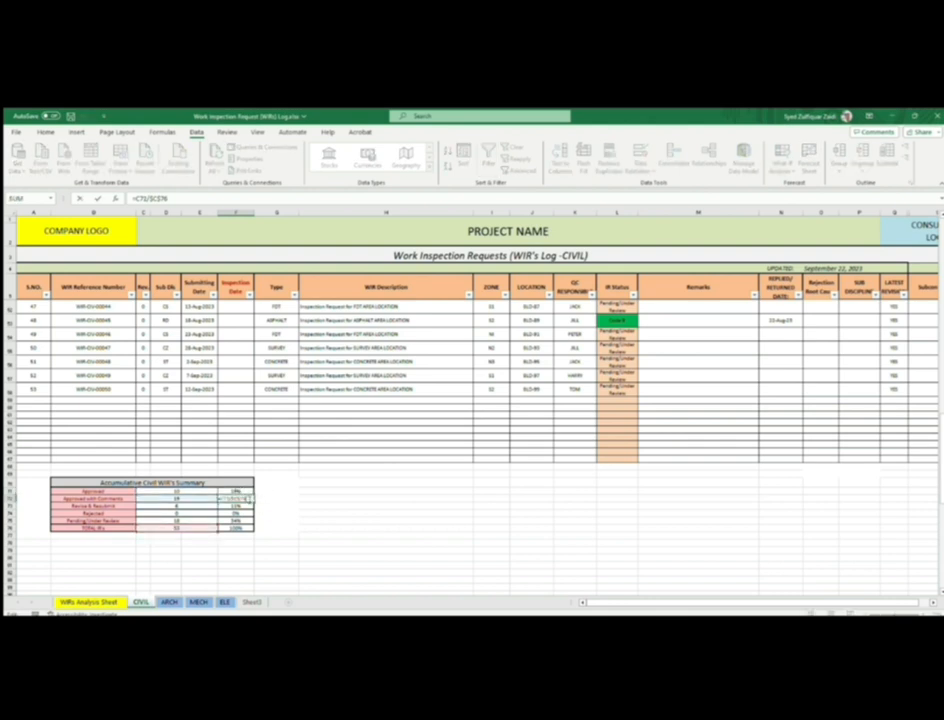
key(Return)
Compare the accumulative summary's TOTAL IR's count with the serial number of the last entry in the civil log.
click(170, 527)
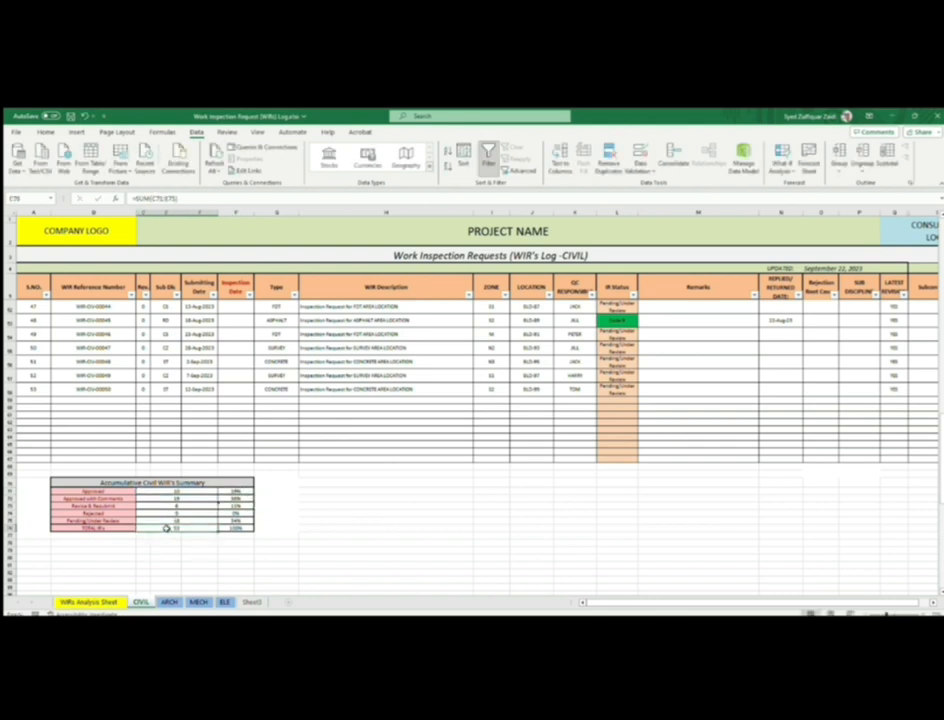
click(30, 389)
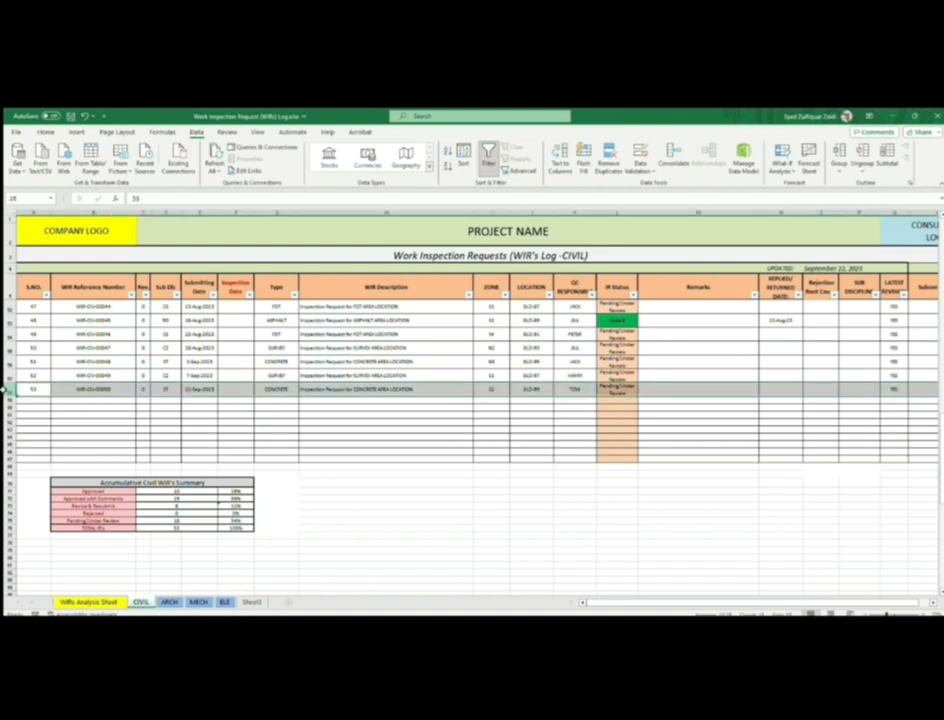
click(175, 528)
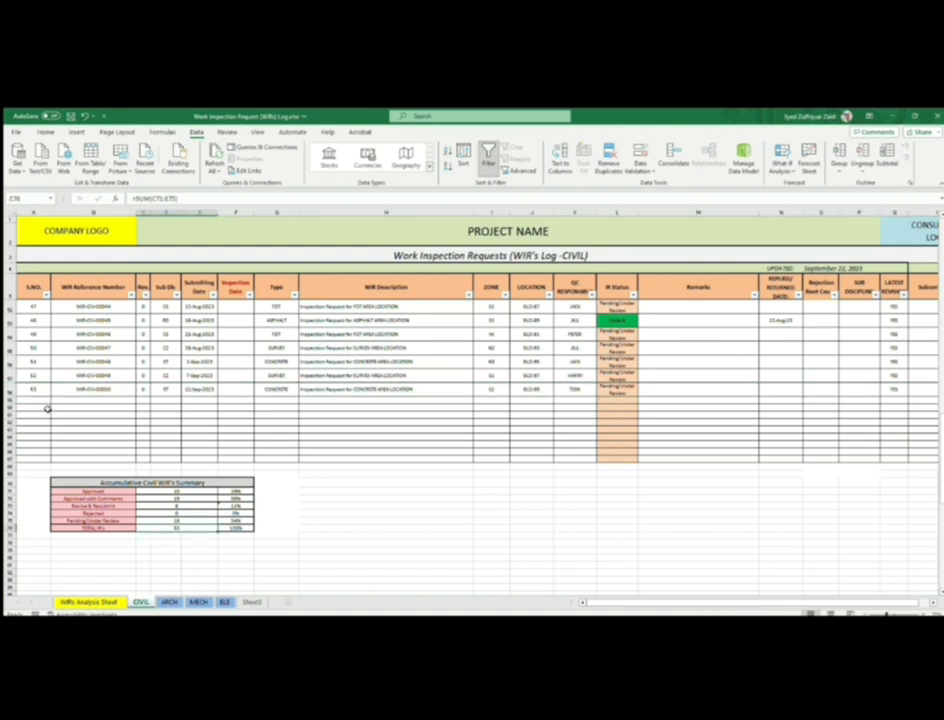
click(24, 388)
click(172, 527)
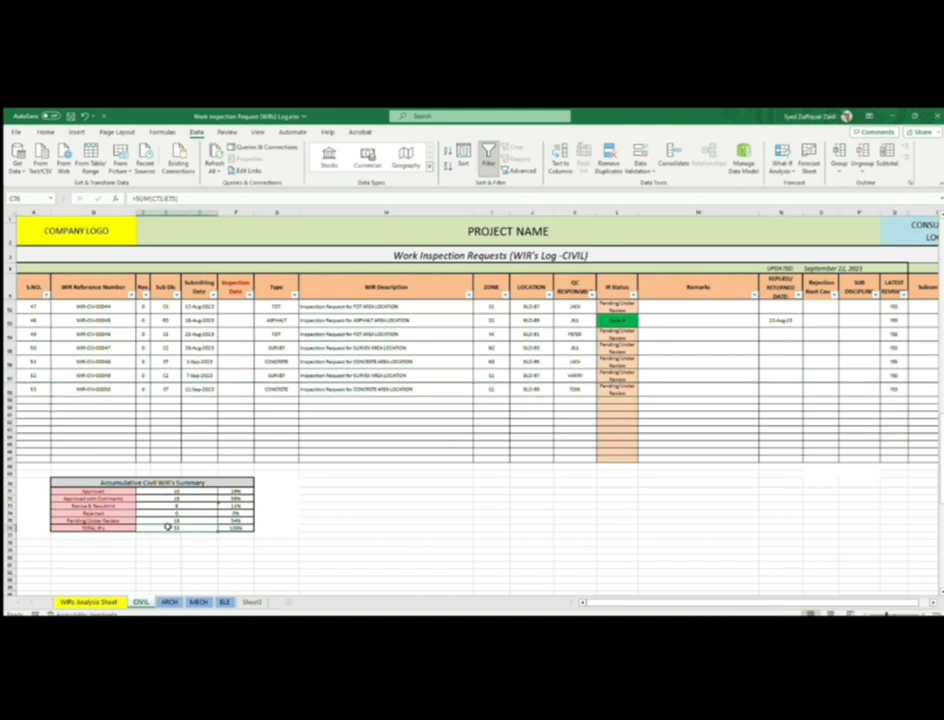
Recheck the cell references in the Approved with Comments percentage formula of the accumulative civil summary.
click(240, 491)
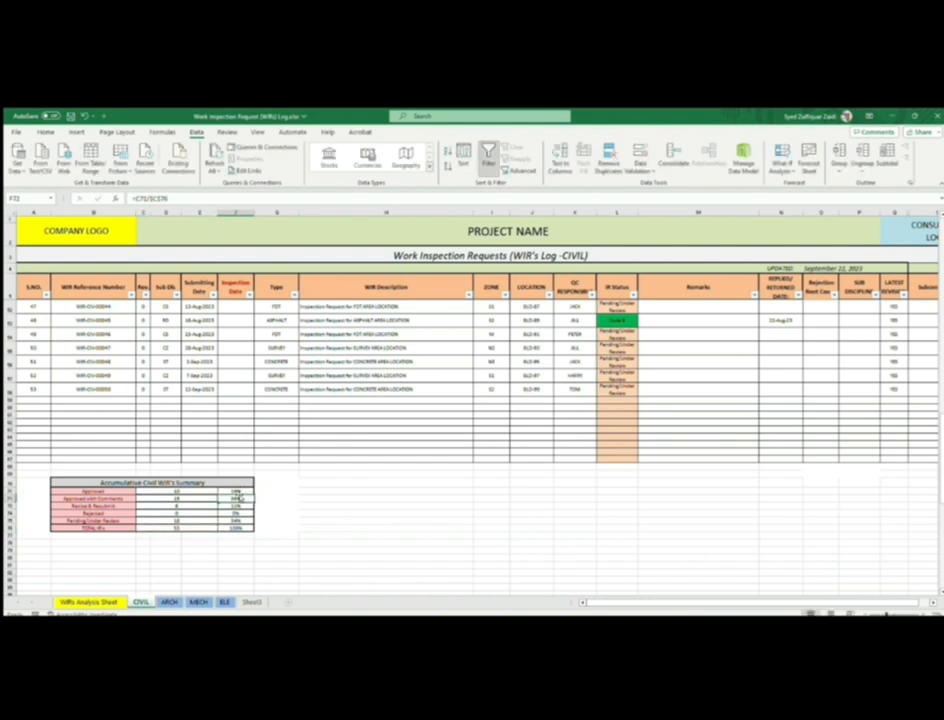
double_click(241, 497)
key(Return)
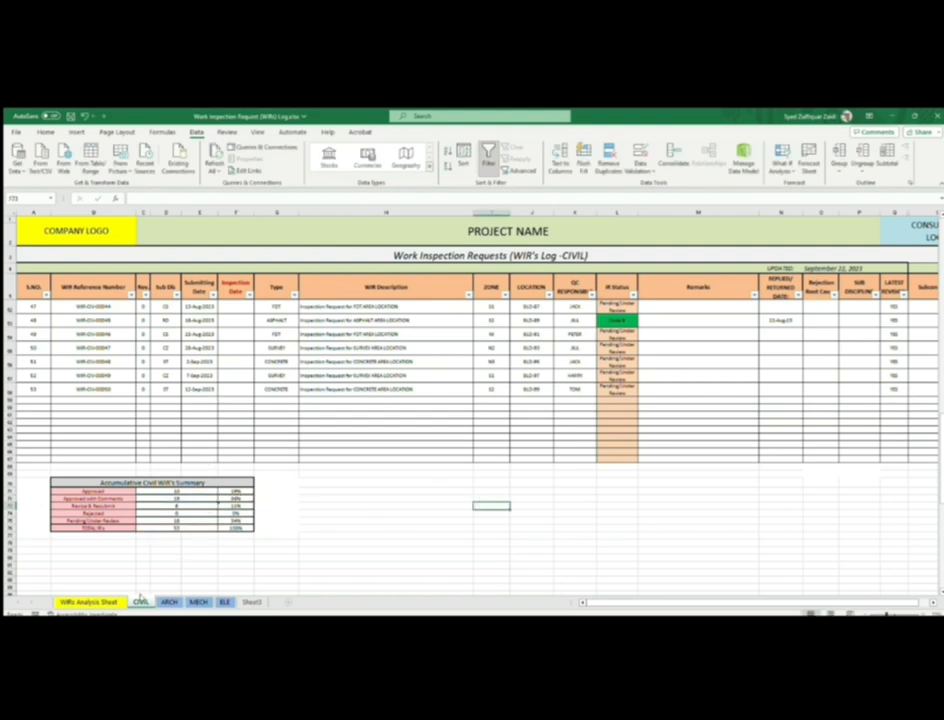
On the ARCH sheet, inspect the Approved count's COUNTIF formula and the IR Status range it covers.
key(ctrl+Page_Down)
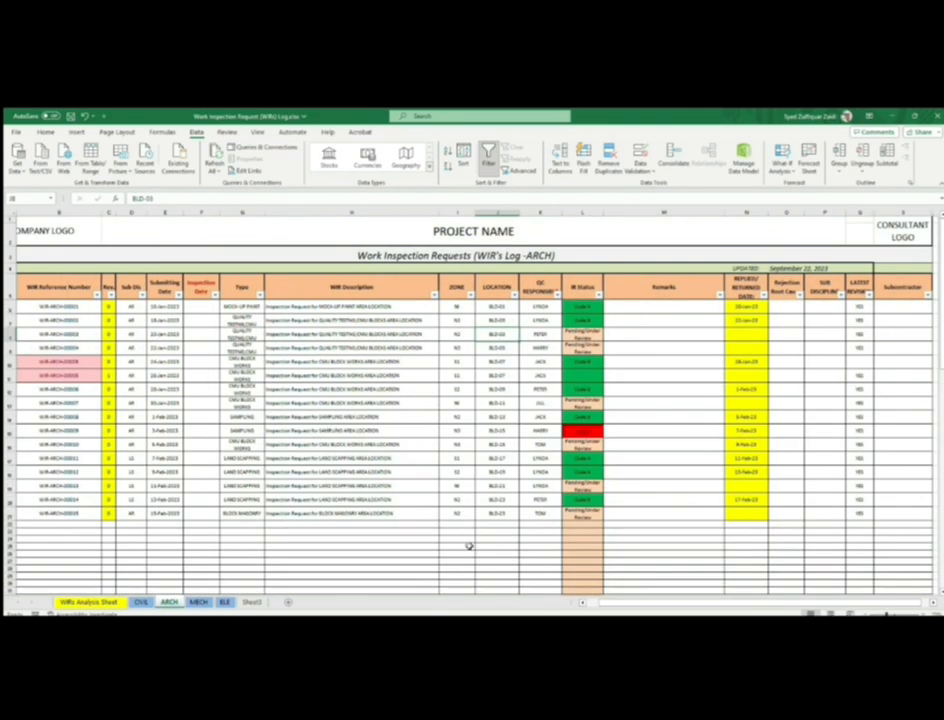
scroll(416, 359, down, 2)
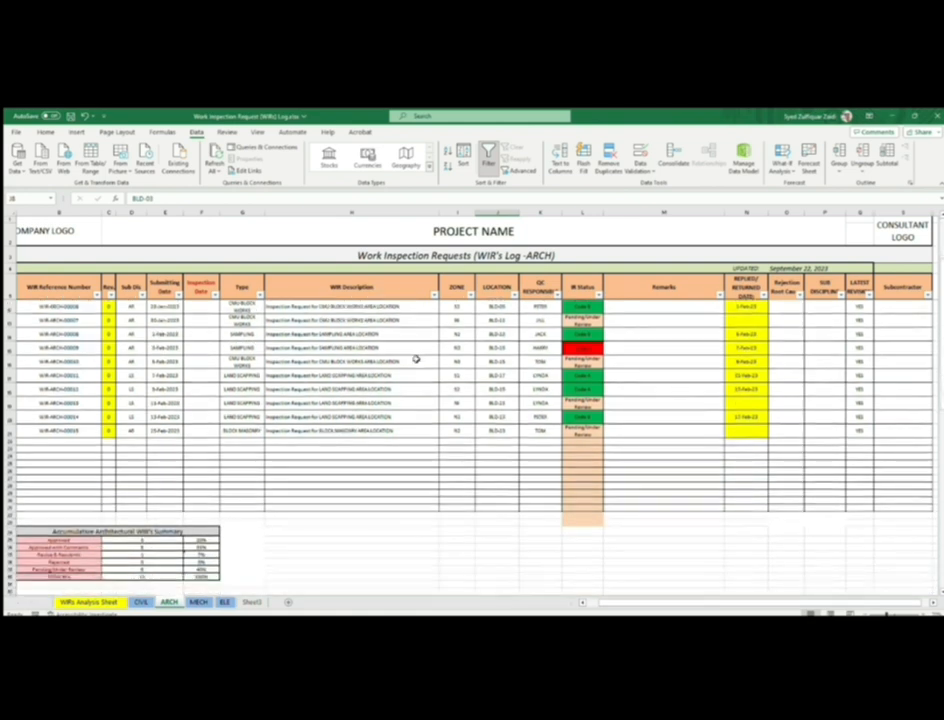
double_click(150, 539)
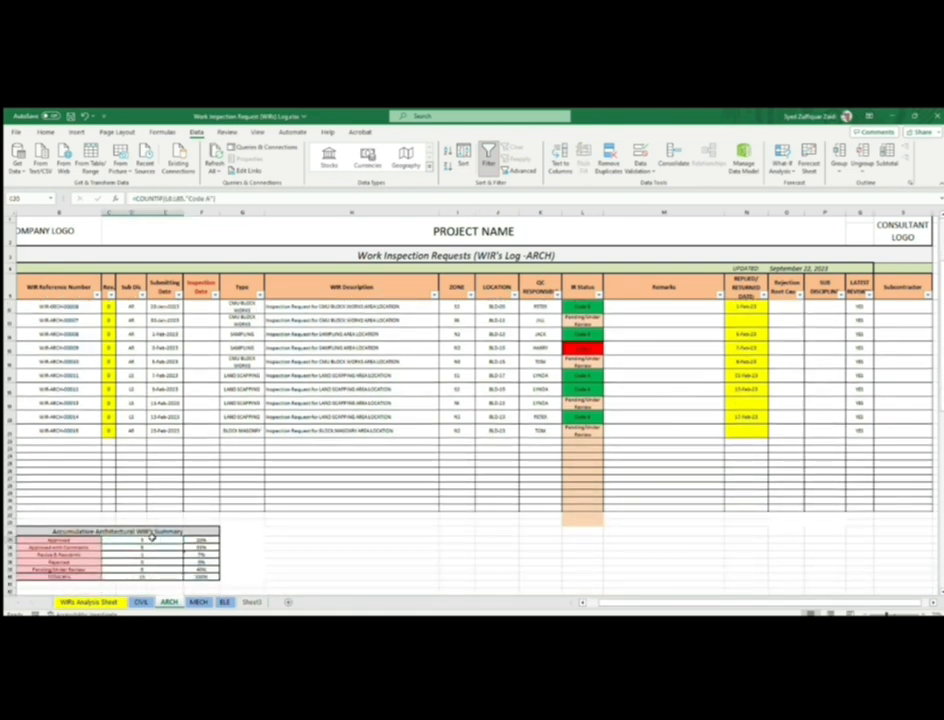
scroll(325, 471, up, 3)
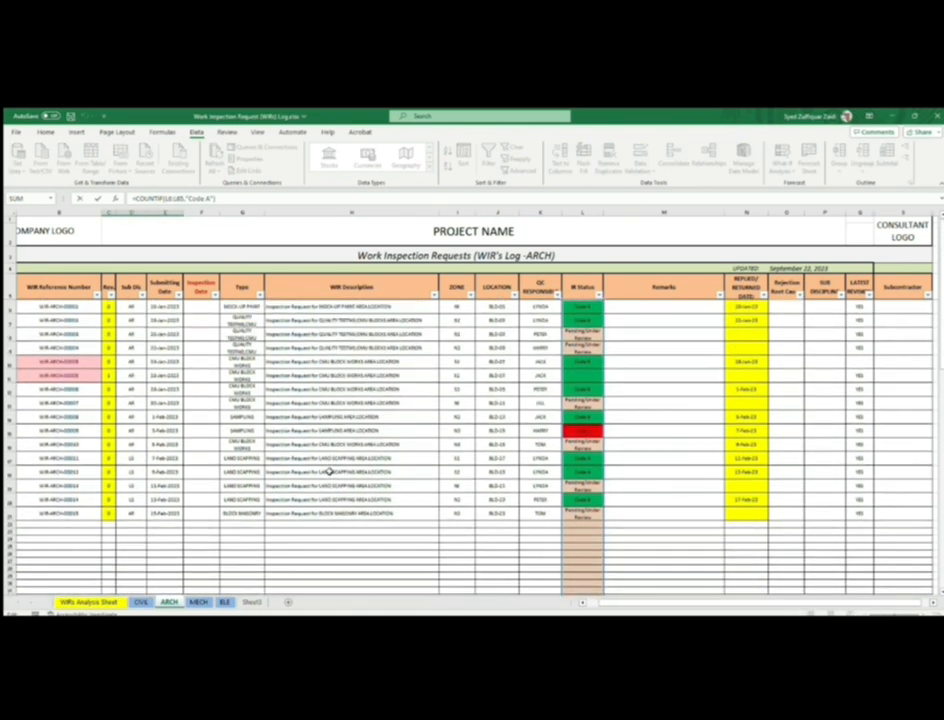
scroll(329, 471, down, 3)
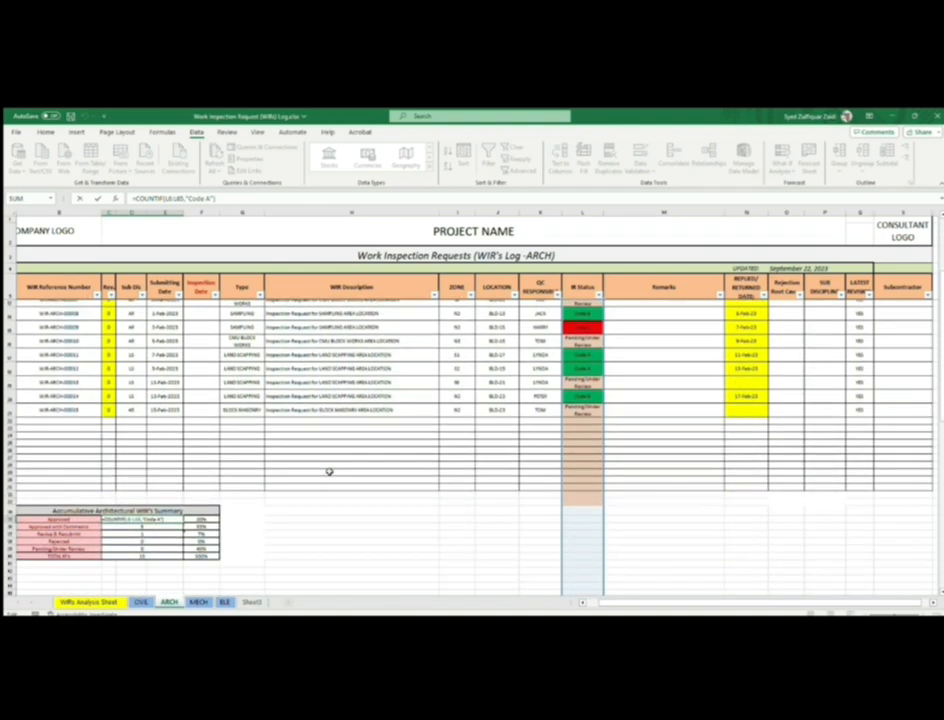
Review the MECH and ELE sheets' logs and summaries, and return to the CIVIL log's earlier entries.
click(198, 602)
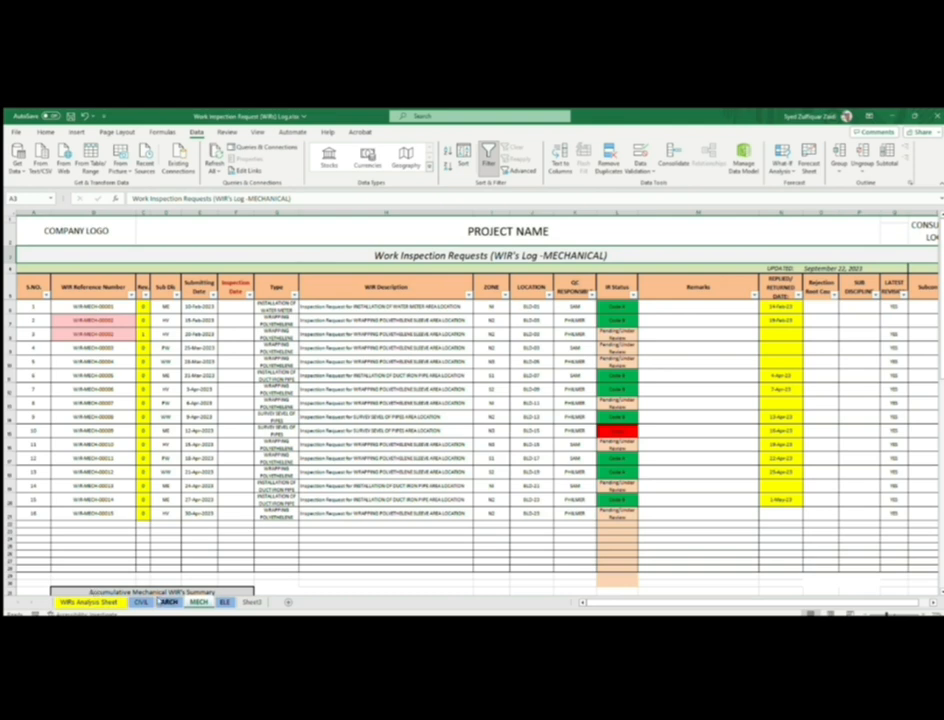
click(222, 602)
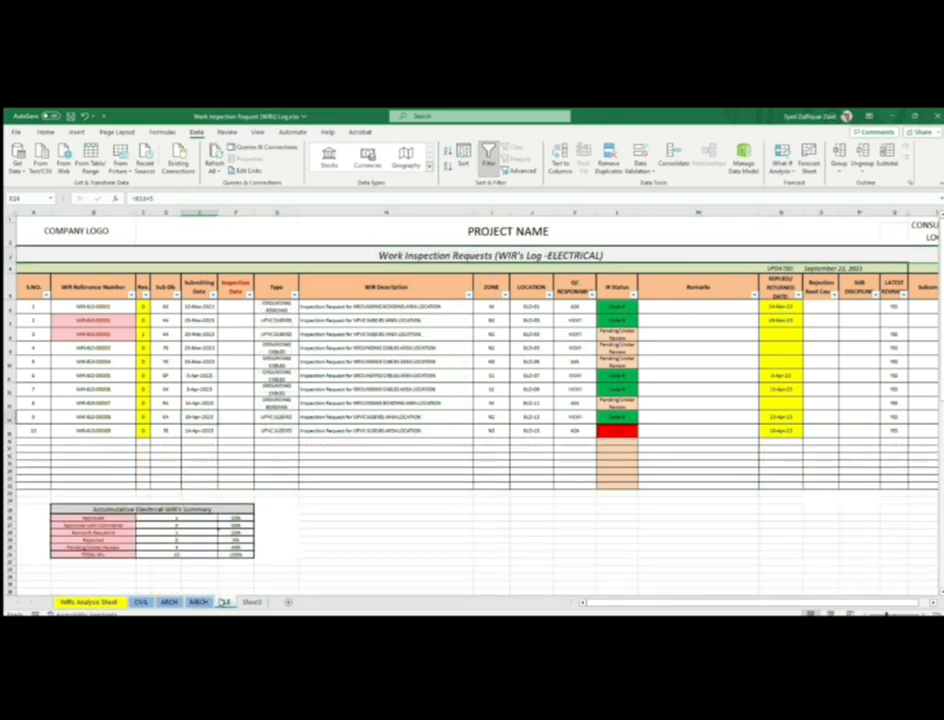
key(ctrl+Page_Up)
key(ctrl+Page_Up)
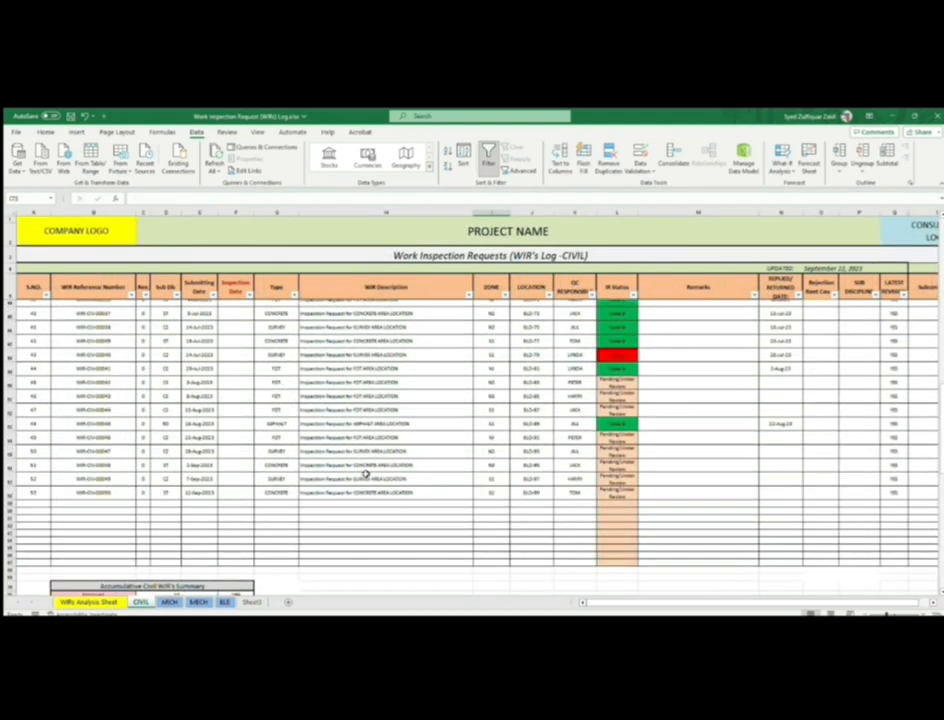
scroll(366, 475, up, 14)
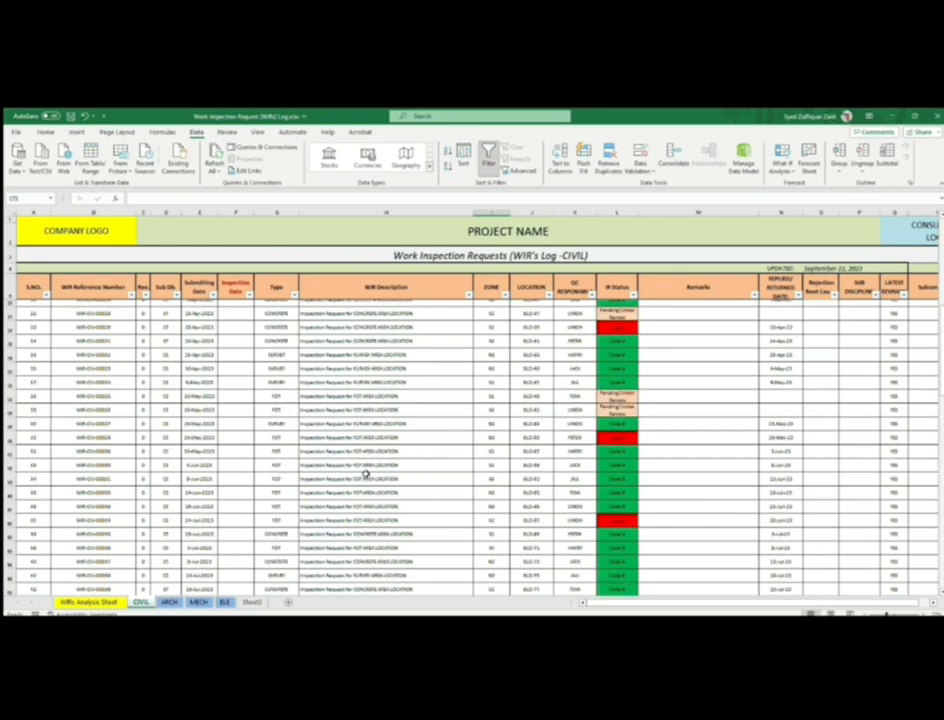